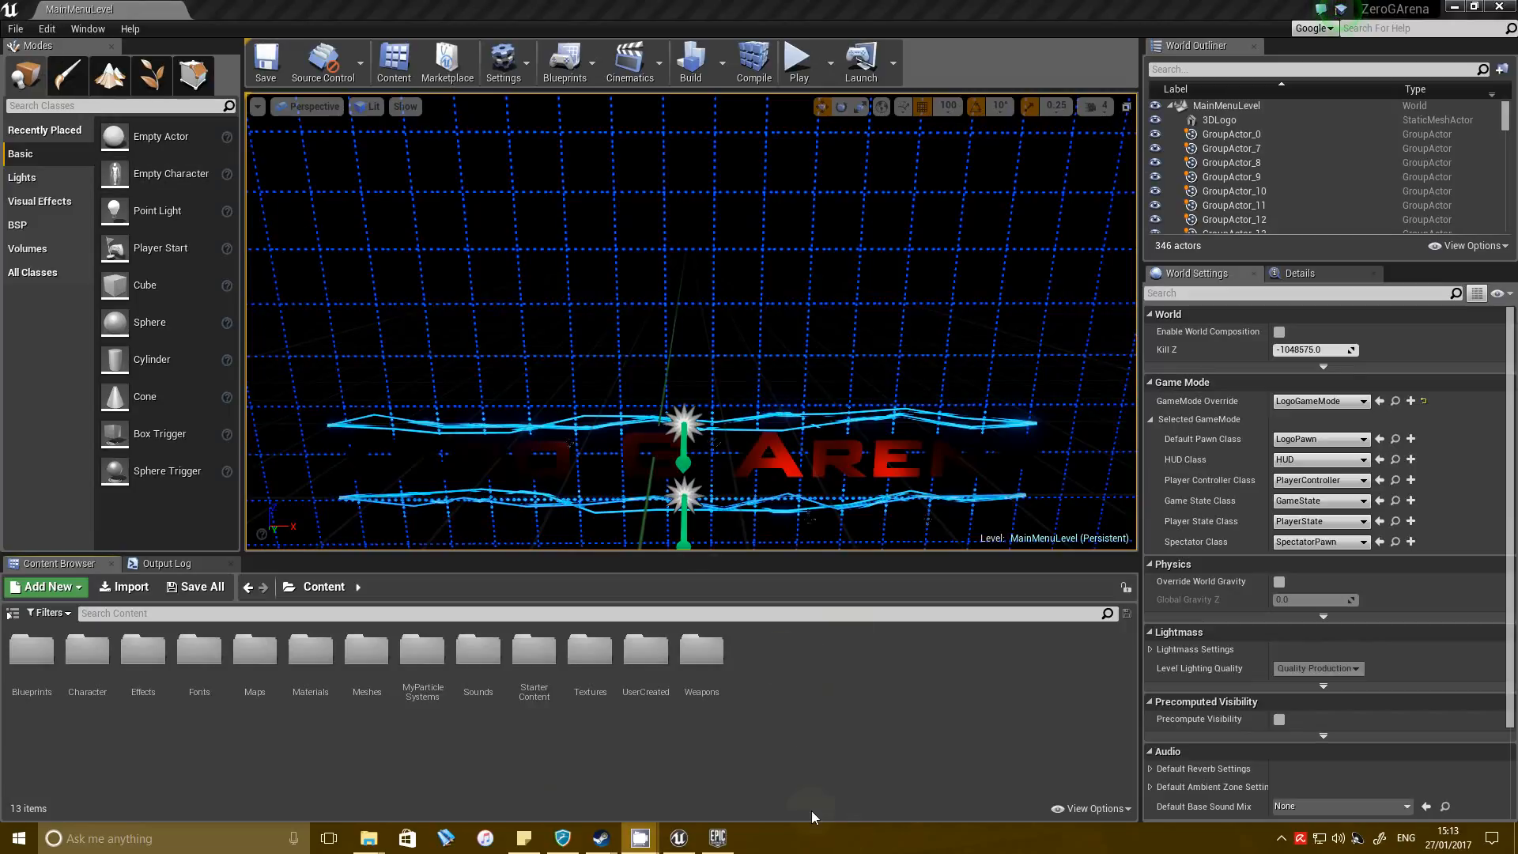
Create a level named MyFirstMap in the UserCreated folder, then open it and save the selected content.
double_click(646, 667)
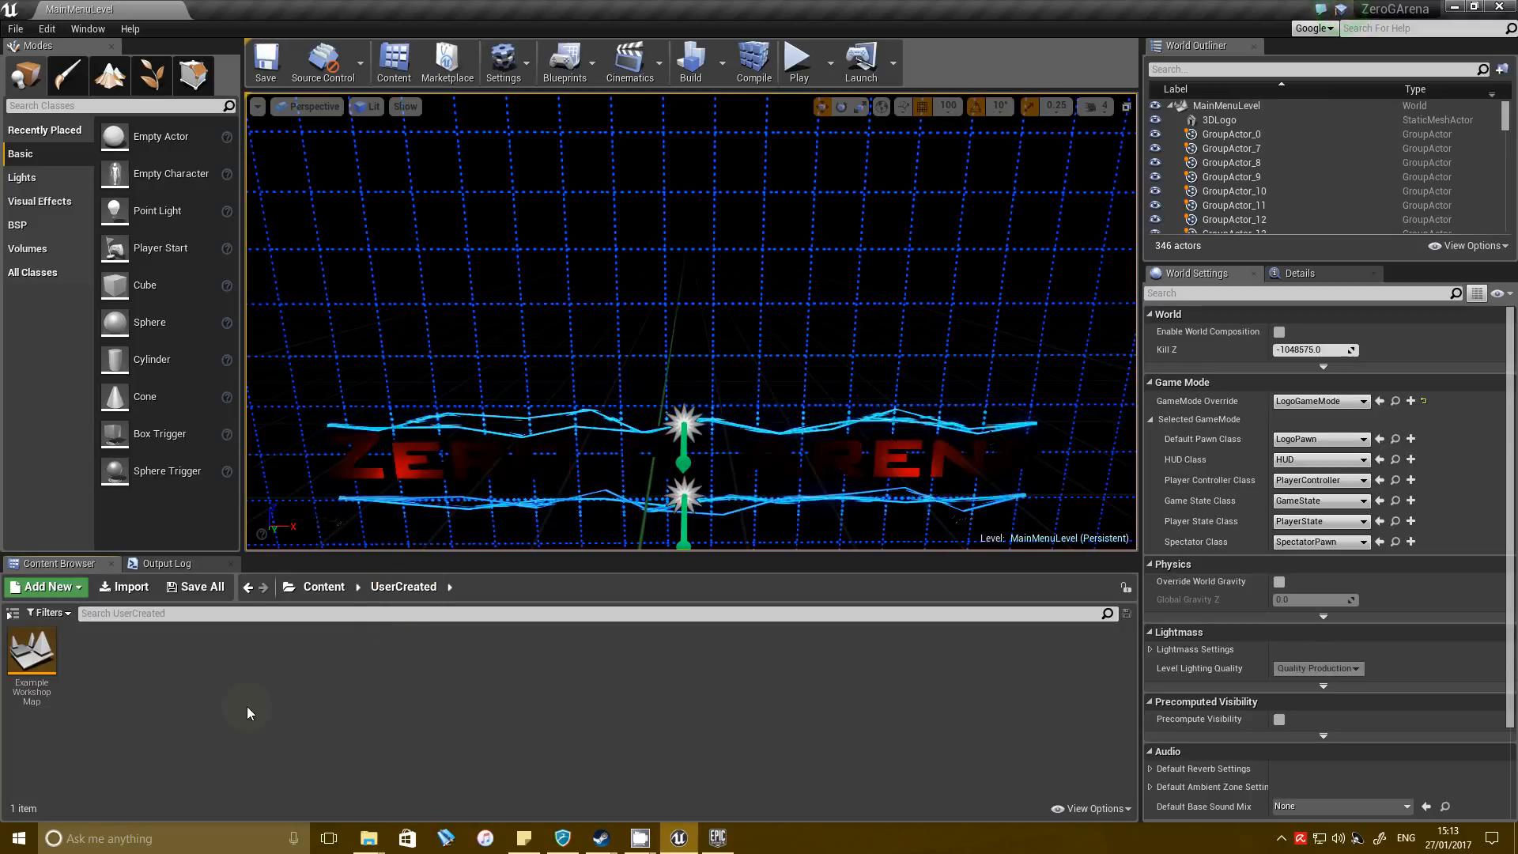
right_click(154, 681)
left_click(270, 583)
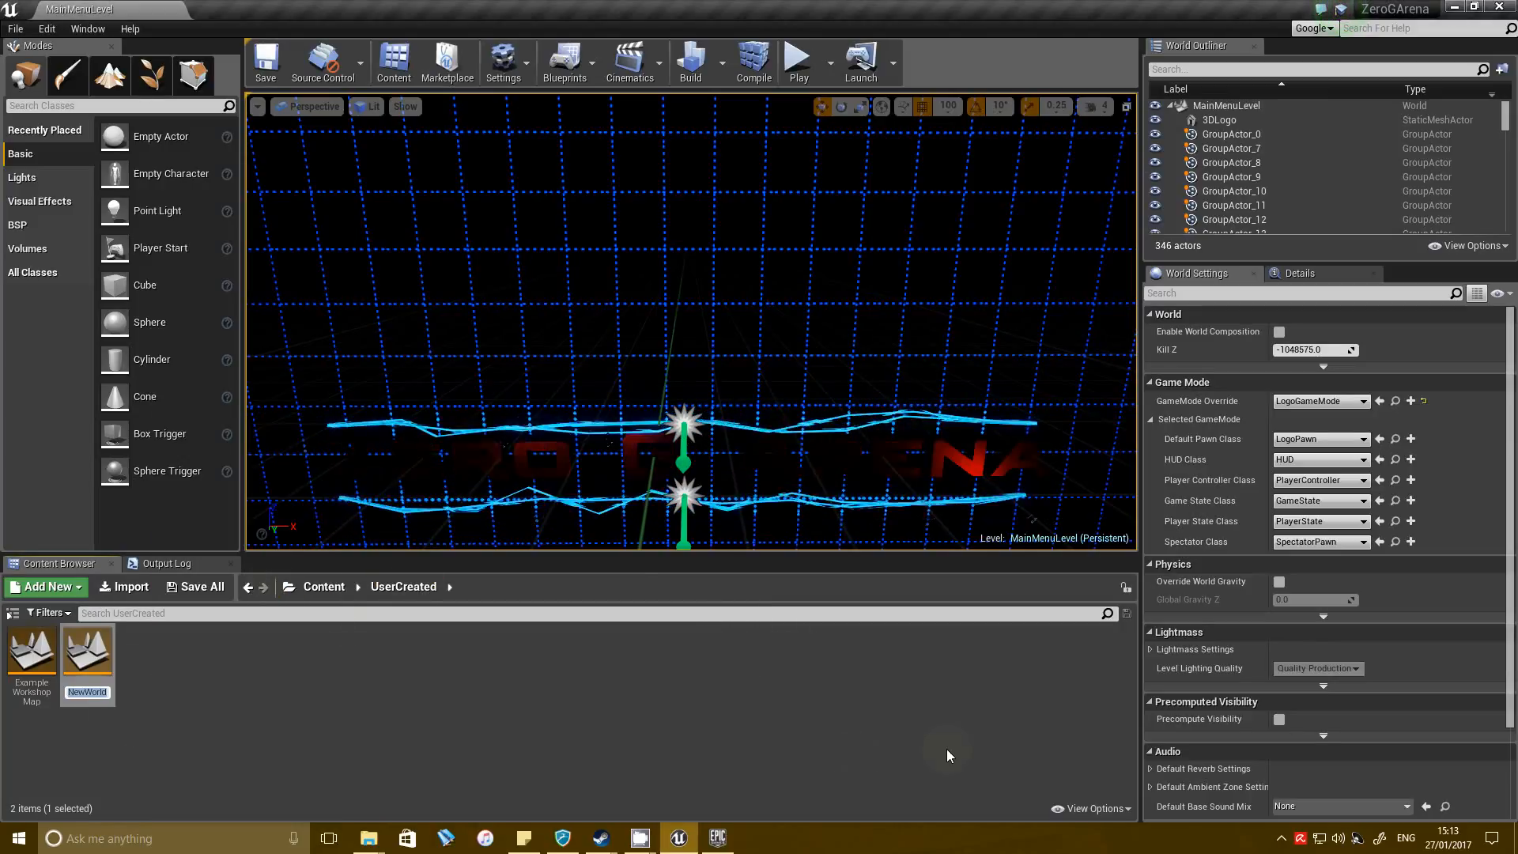
type("MyF")
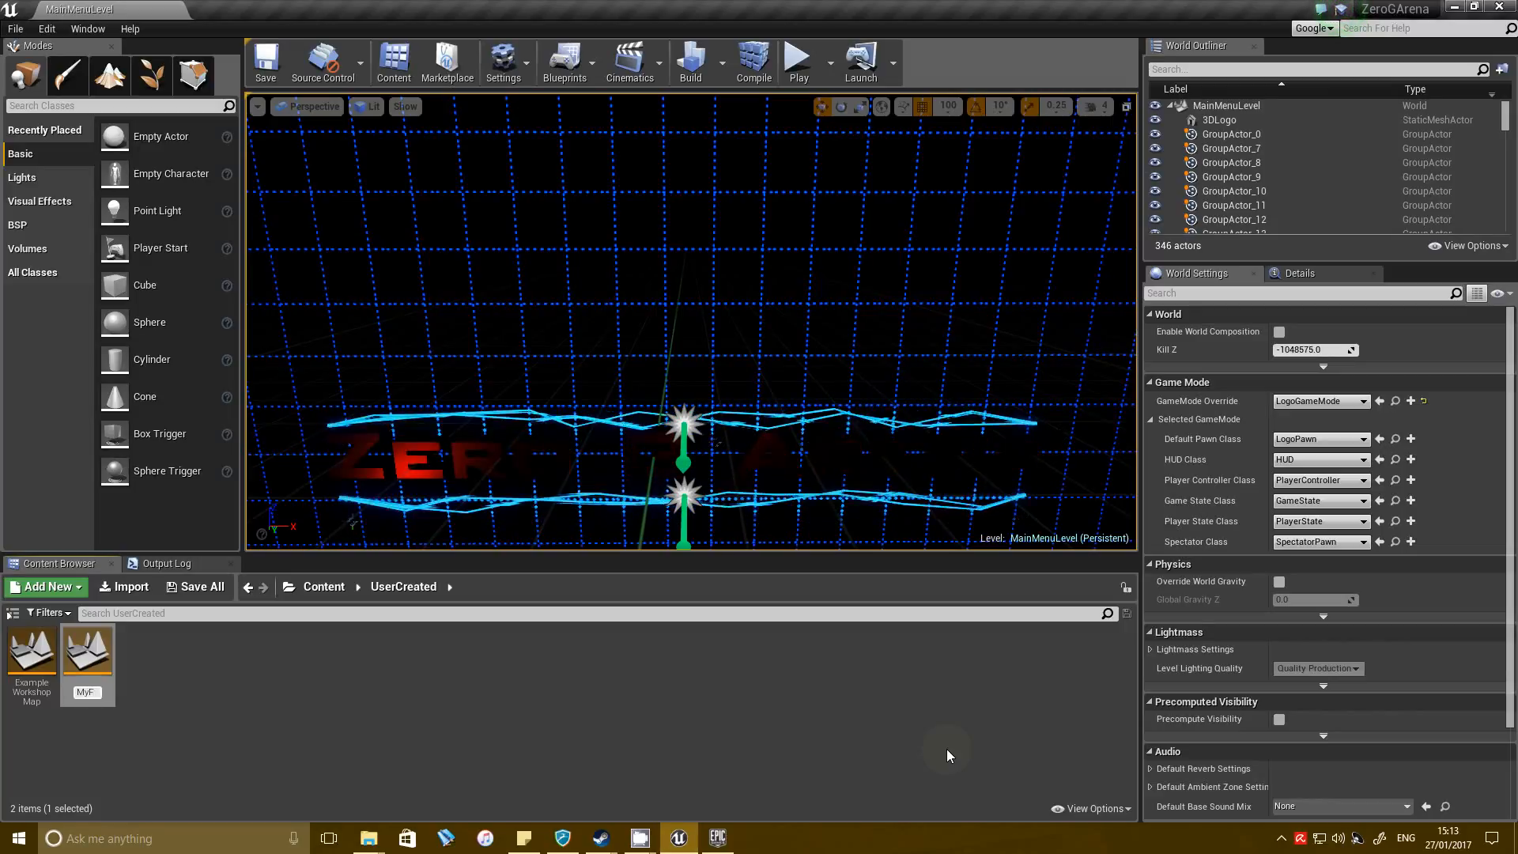
type("irstMap")
key("Return")
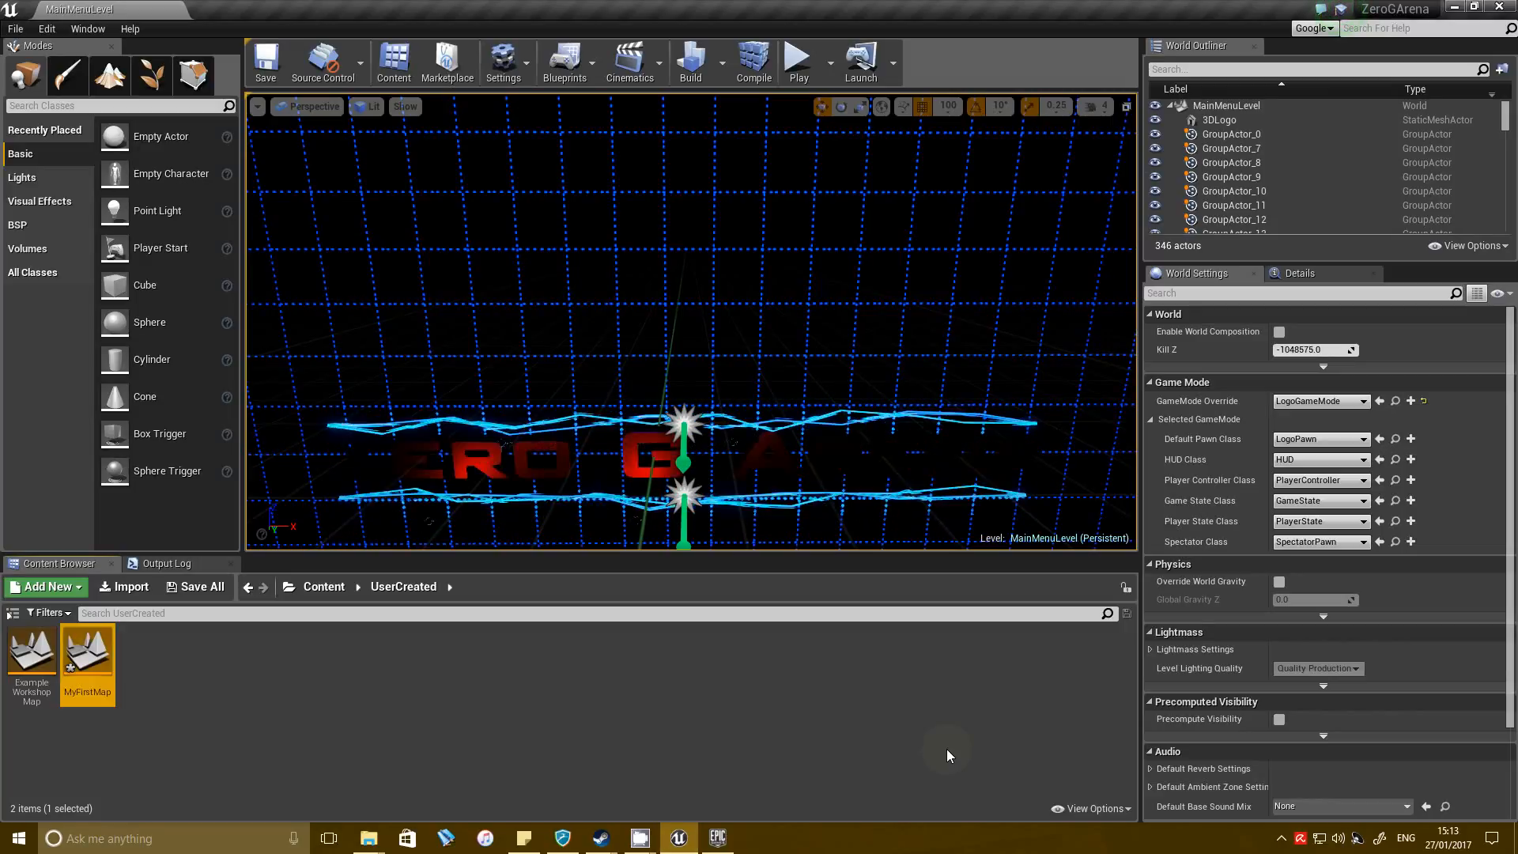
double_click(93, 662)
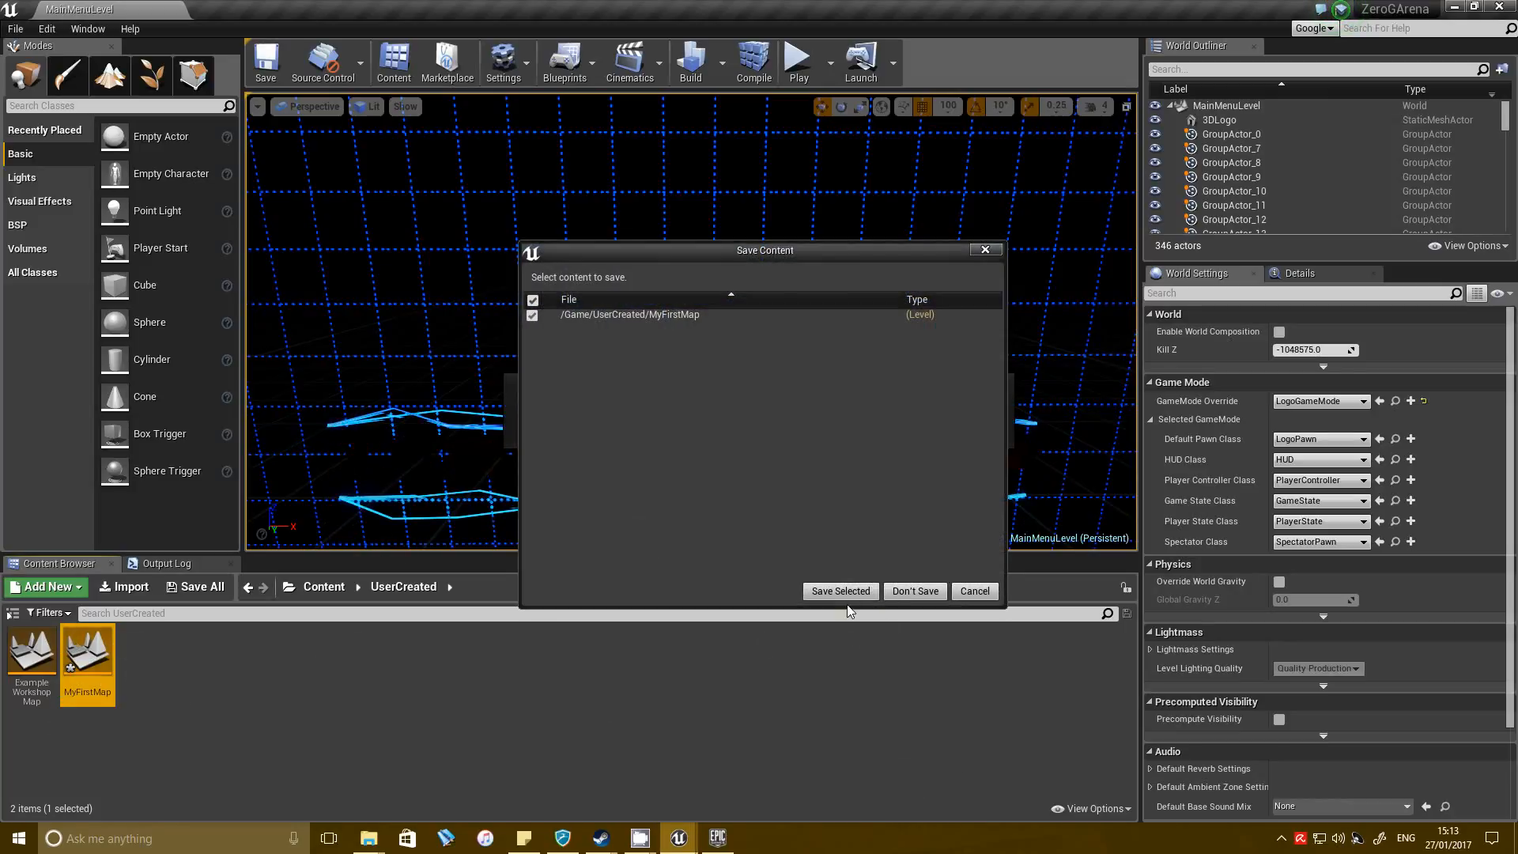
left_click(850, 591)
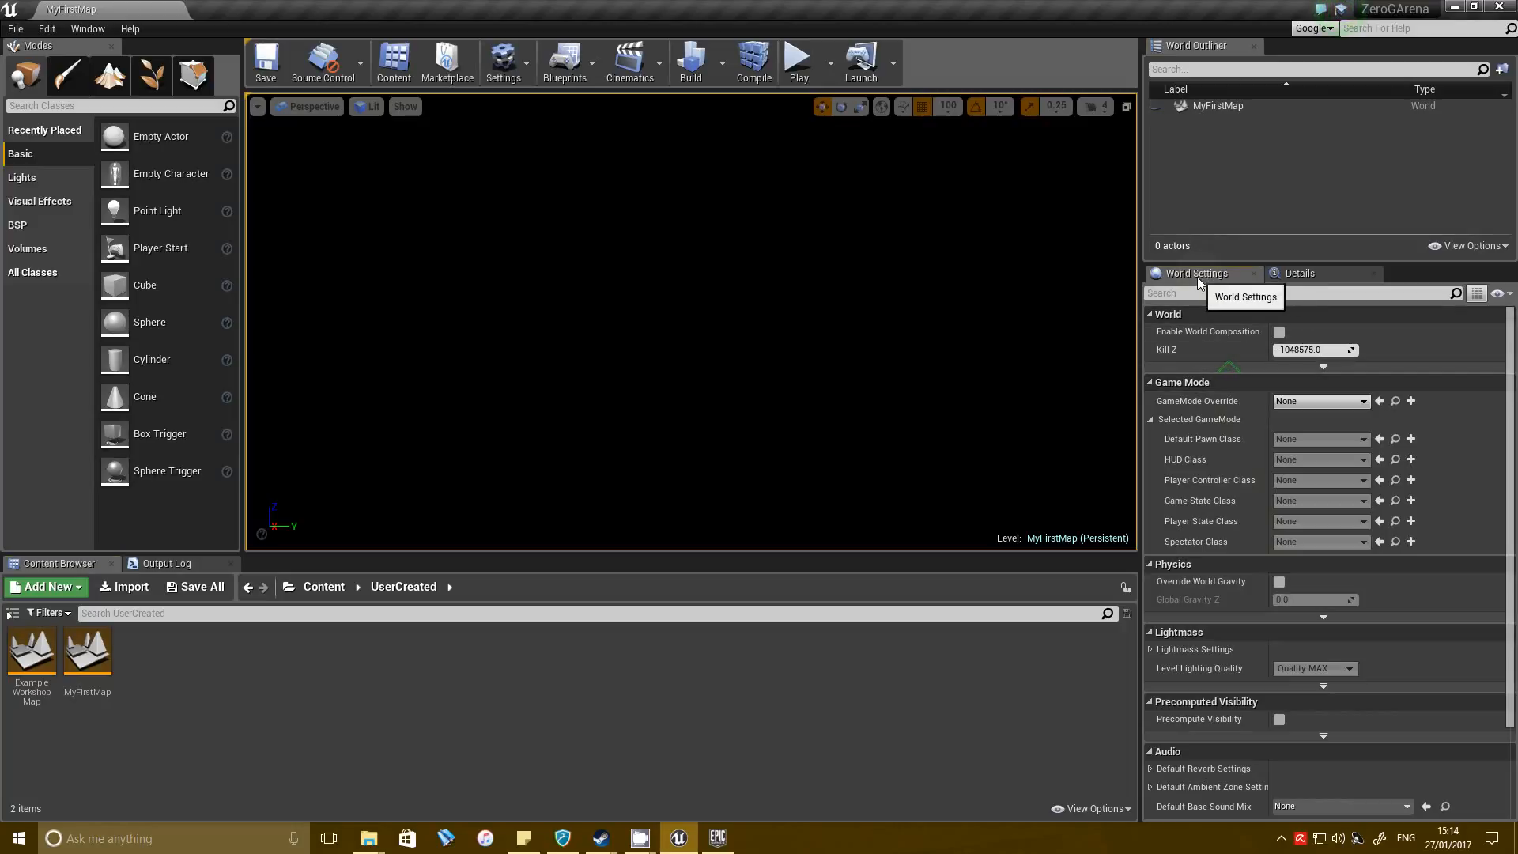
Enable Override World Gravity, set the GameMode Override to StaGameModeFreeForAll in the world settings, and save.
left_click(1279, 582)
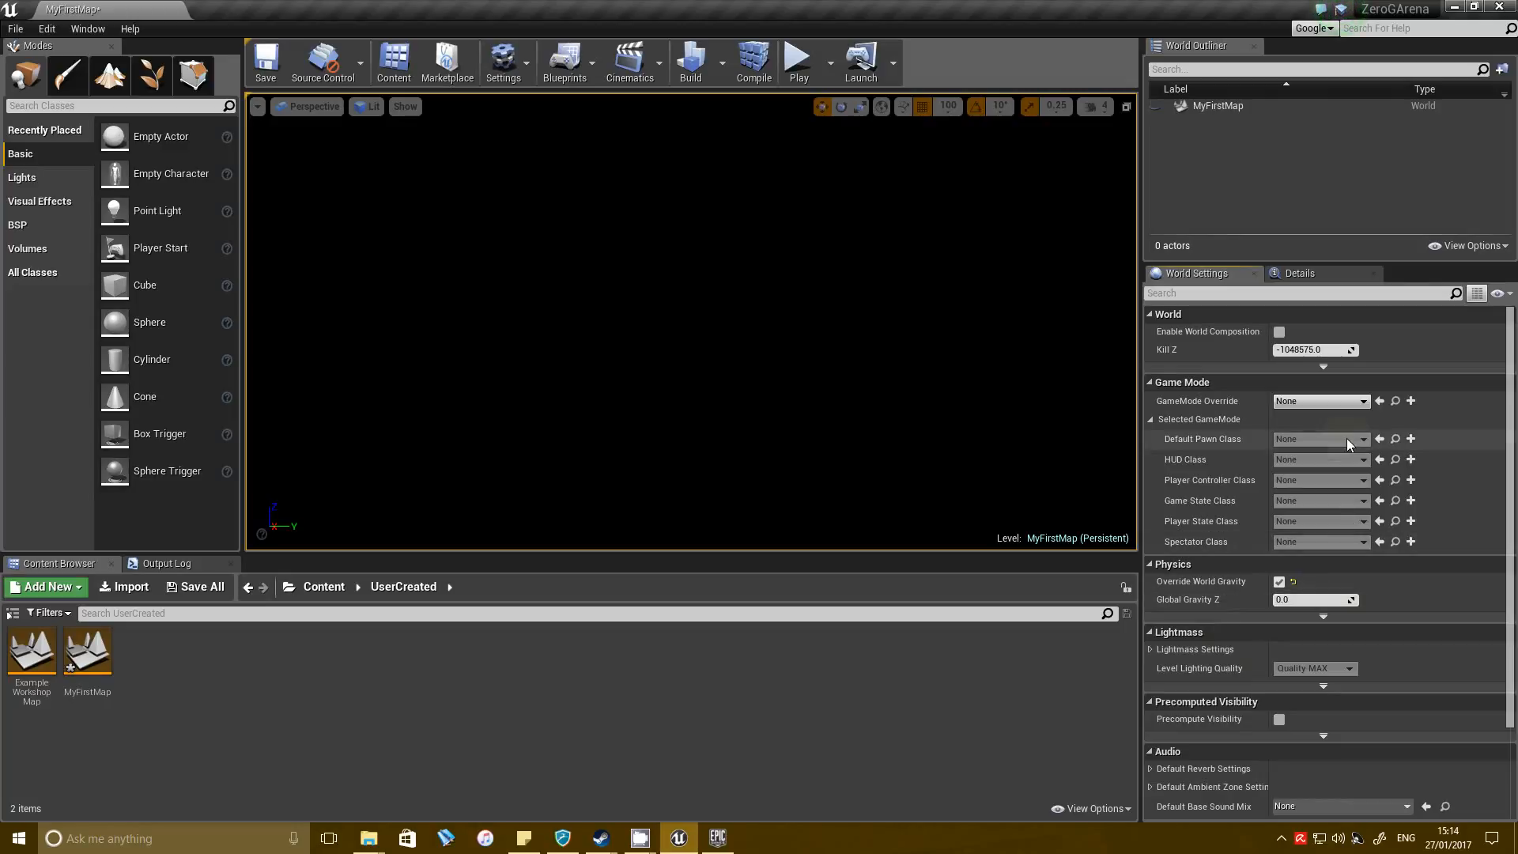
left_click(1302, 400)
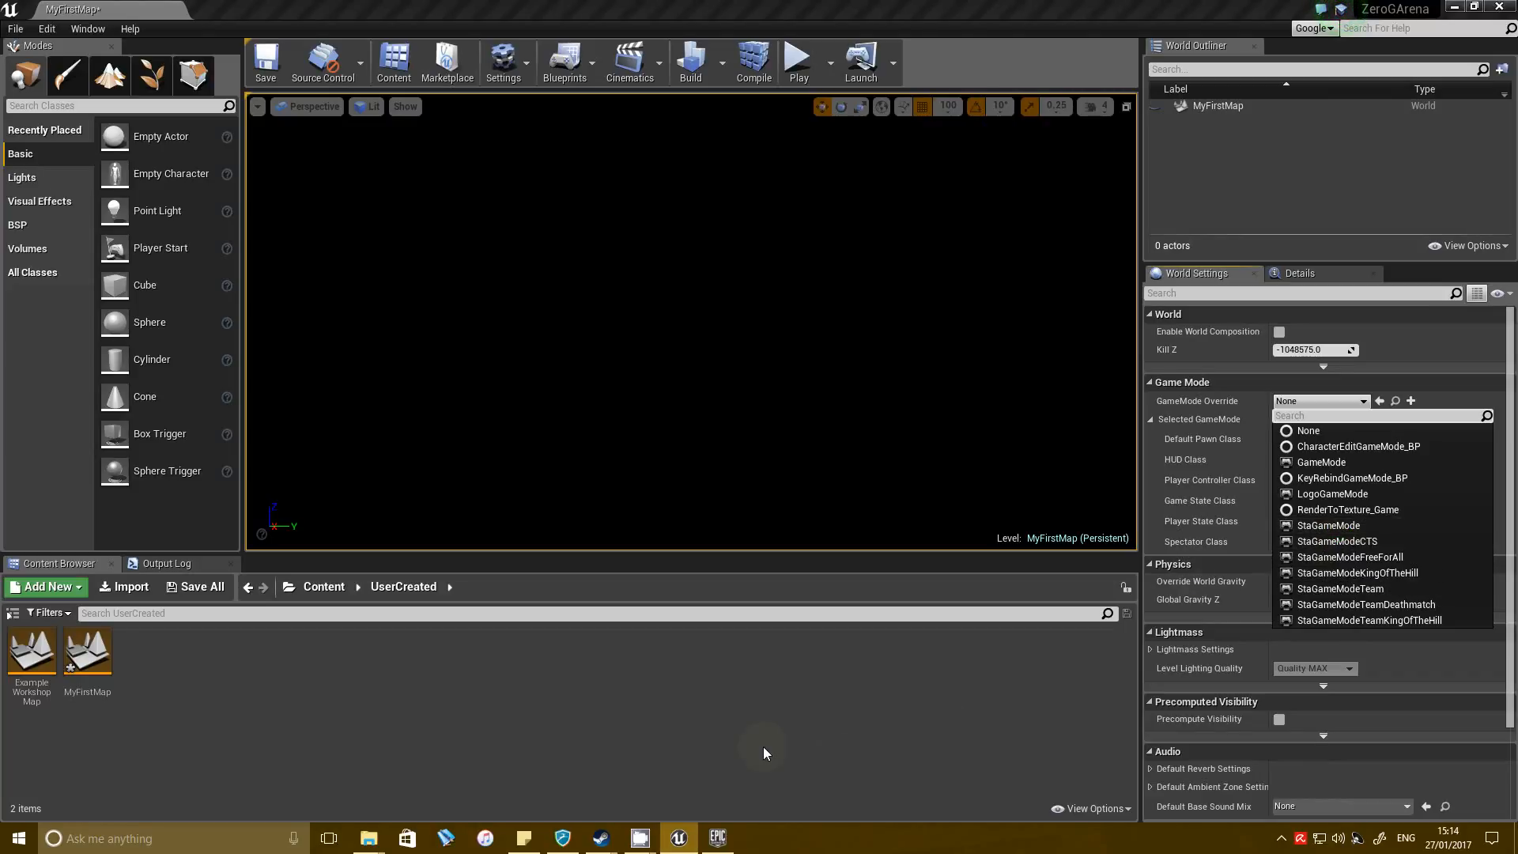
left_click(1355, 557)
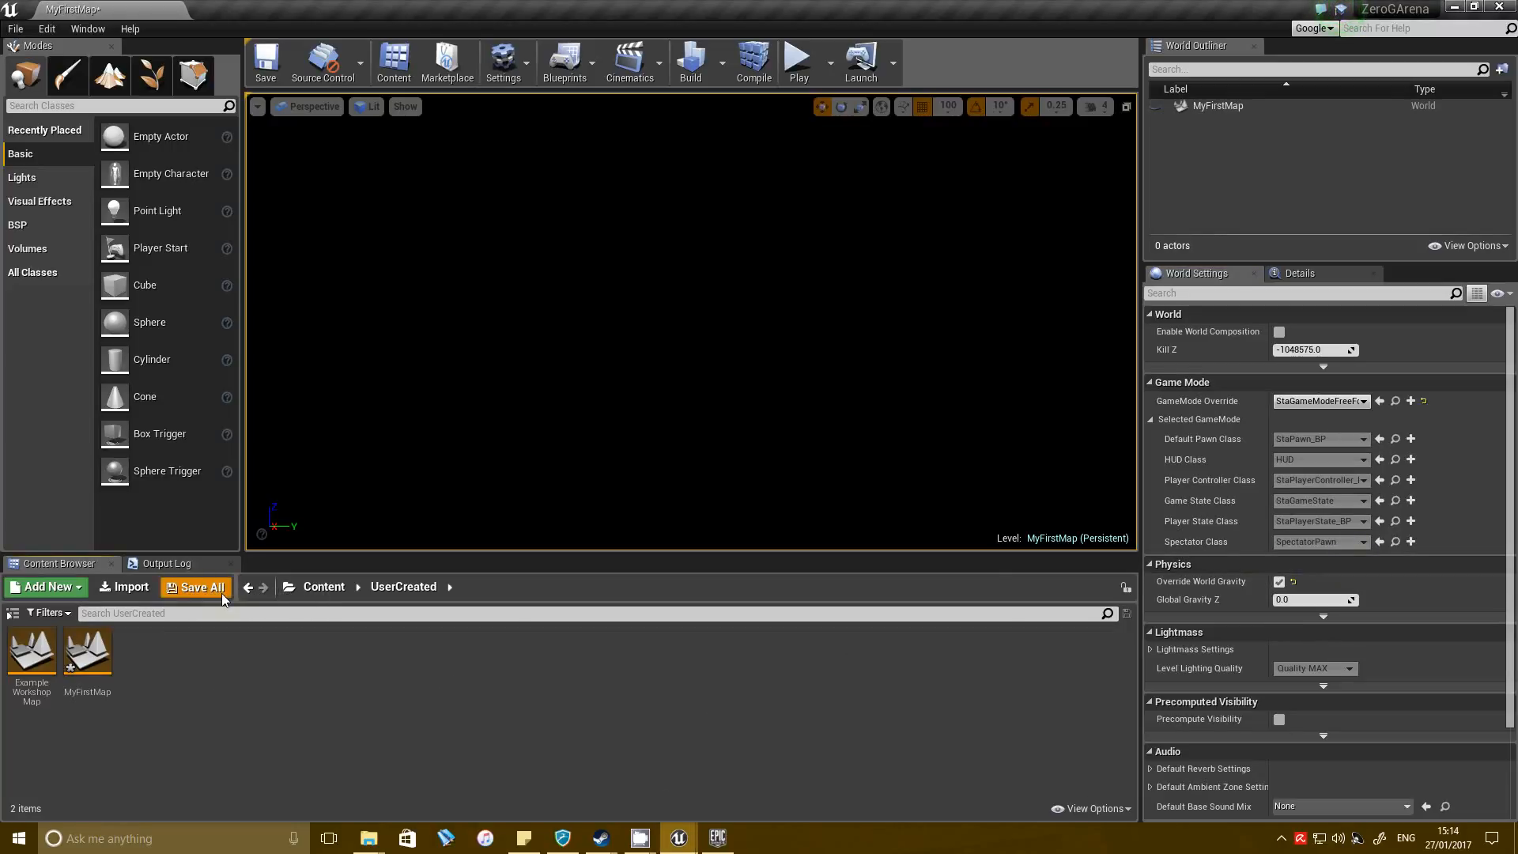
left_click(194, 586)
left_click(907, 592)
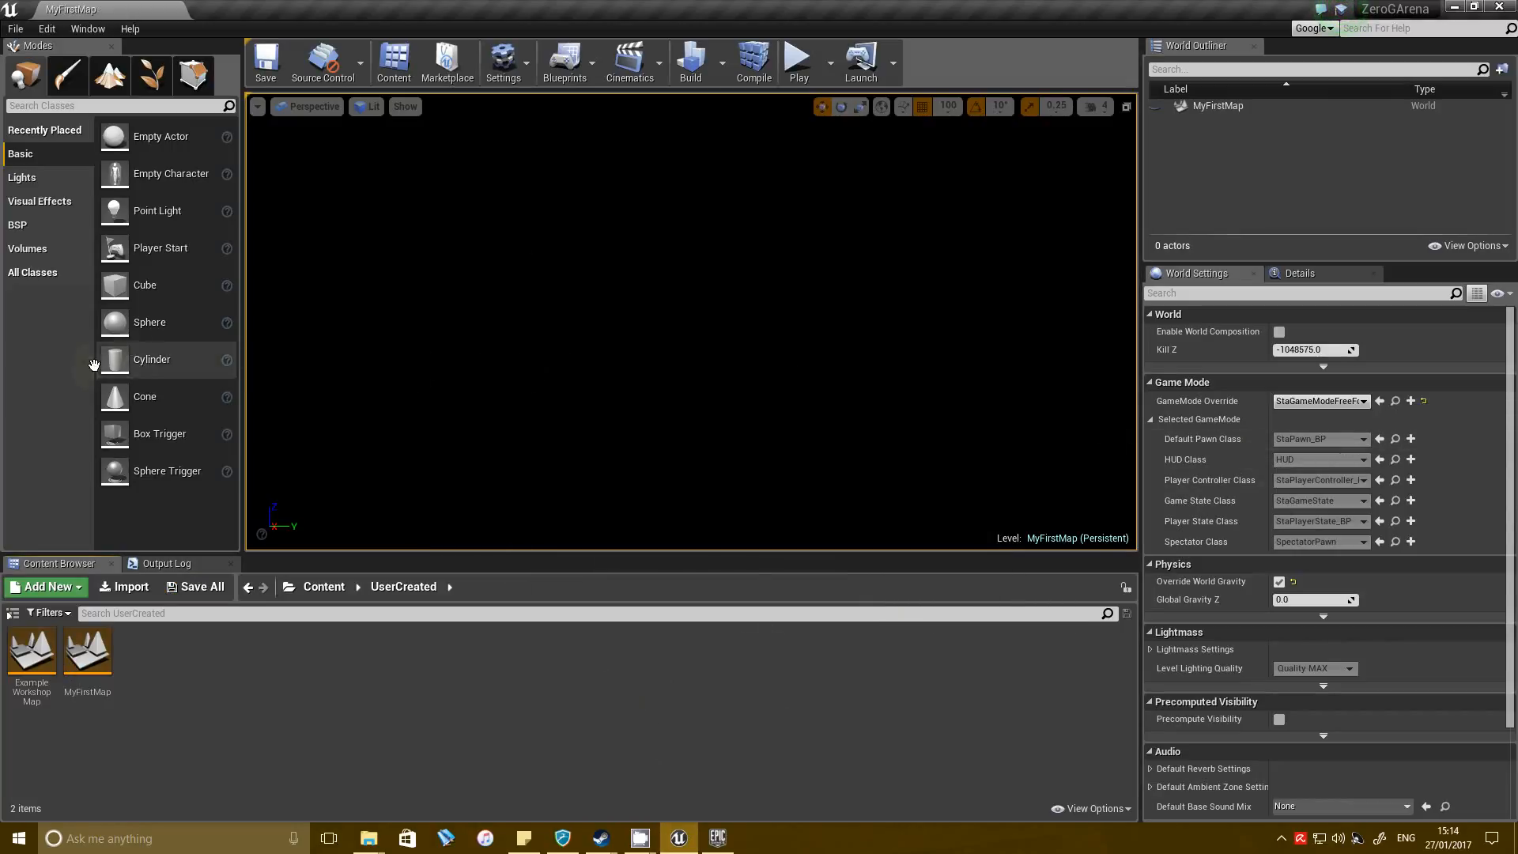
Add a BSP box brush to the empty level and switch the viewport to Unlit.
left_click(20, 225)
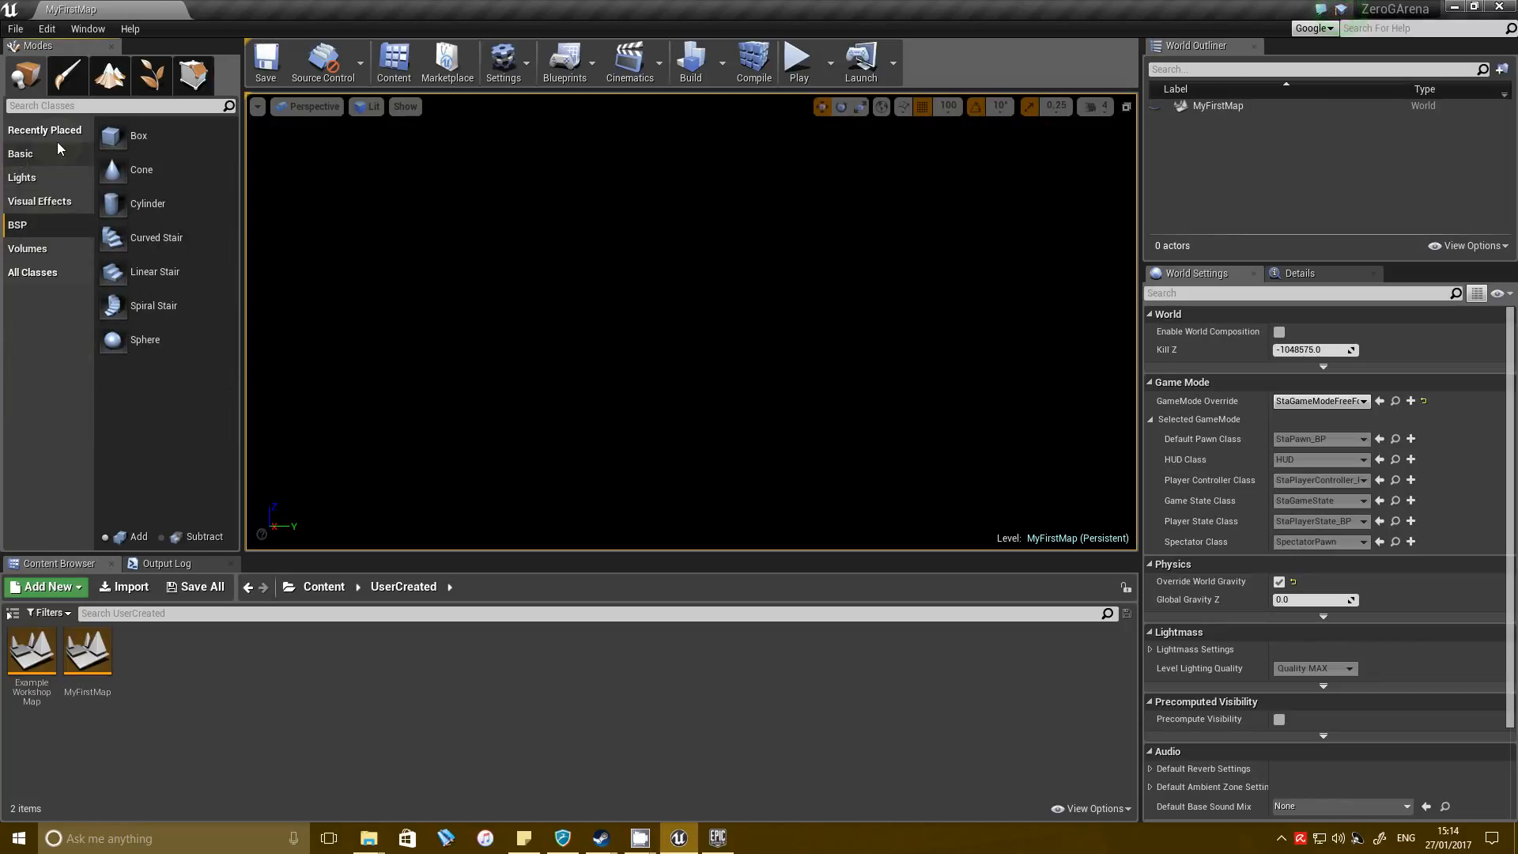
mouse_move(138, 135)
left_mouse_down()
mouse_move(586, 443)
mouse_move(577, 506)
left_mouse_up()
right_click_drag(806, 408, 748, 442)
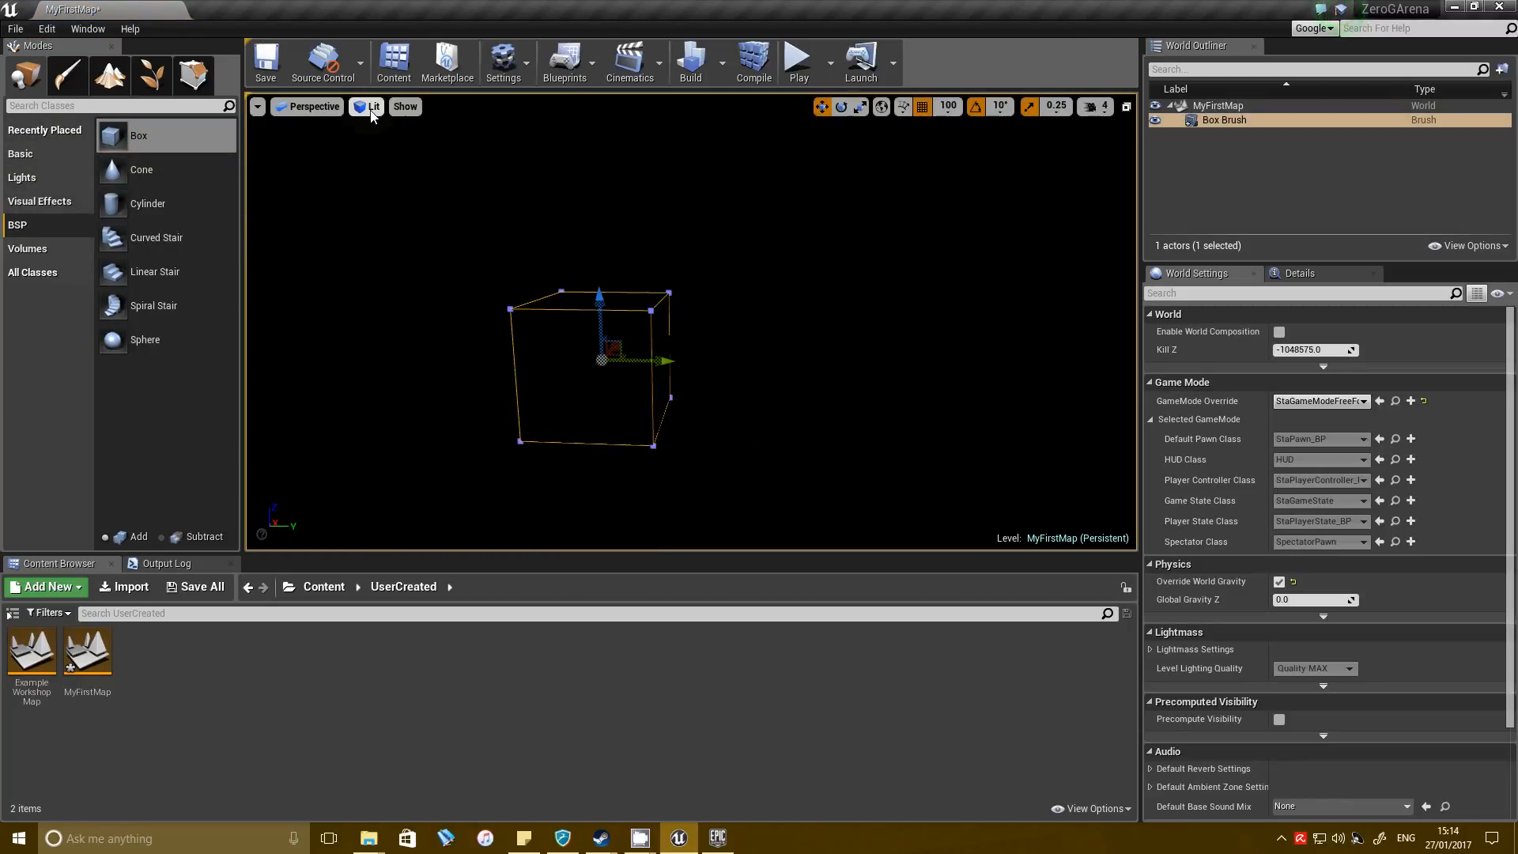
left_click(370, 109)
left_click(407, 159)
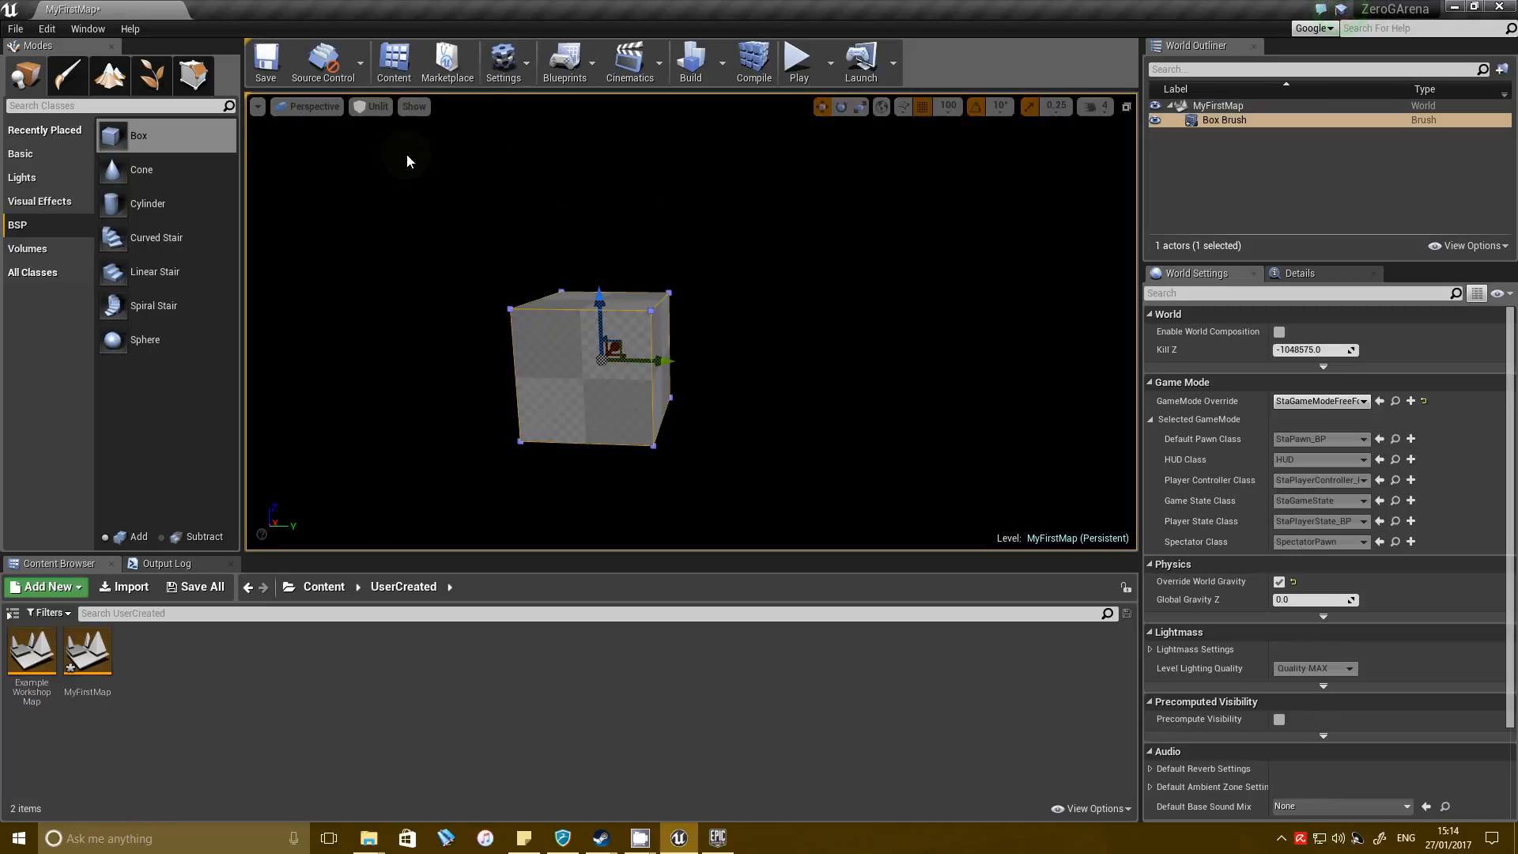
right_click_drag(930, 382, 910, 388)
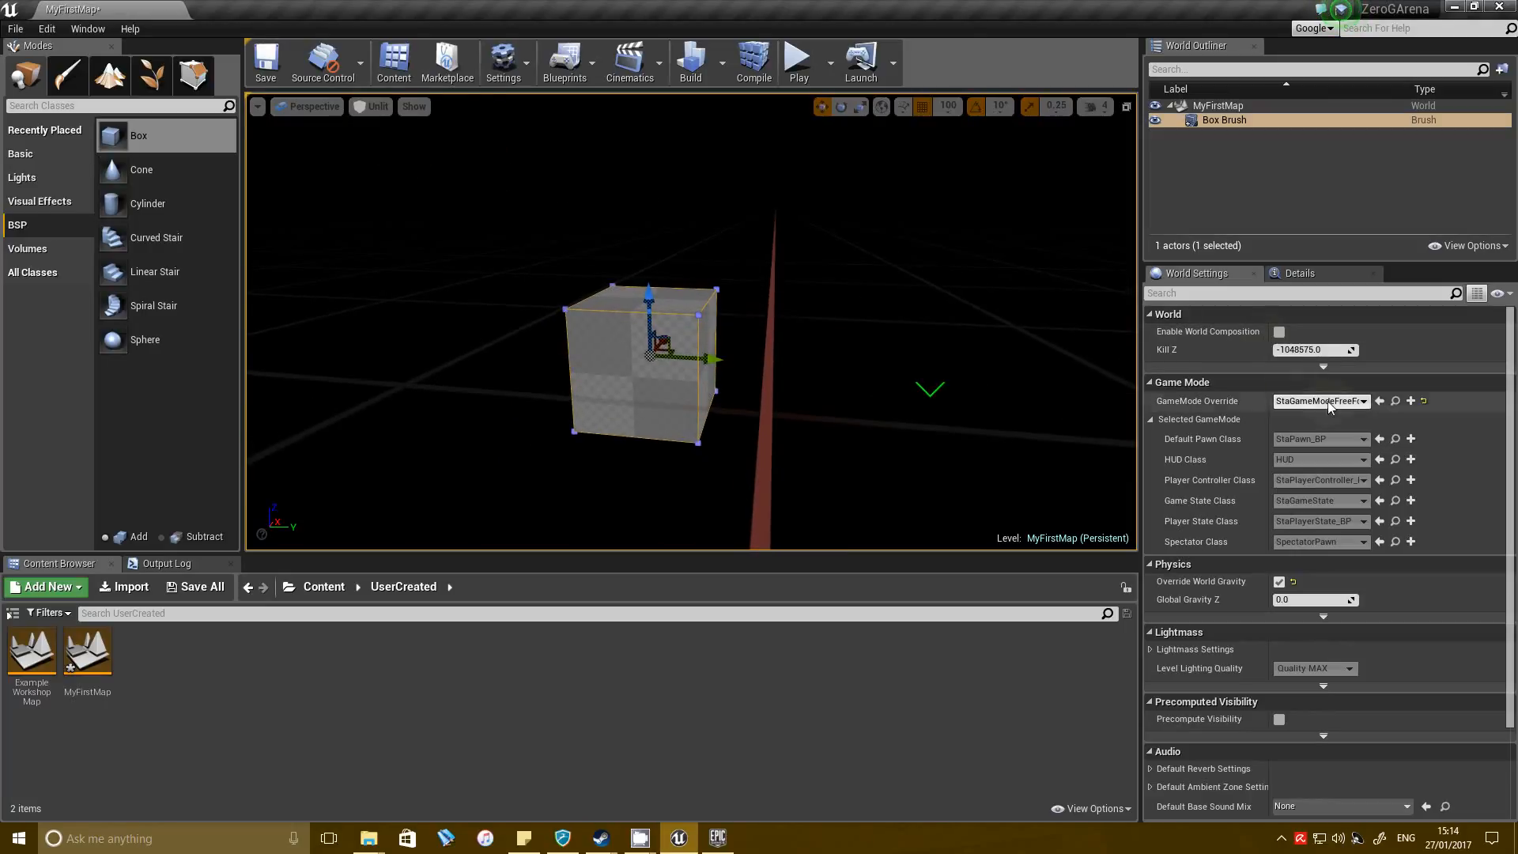
Set the box brush's X, Y and Z location to 0 and focus the view on it.
left_click(1303, 276)
type("0")
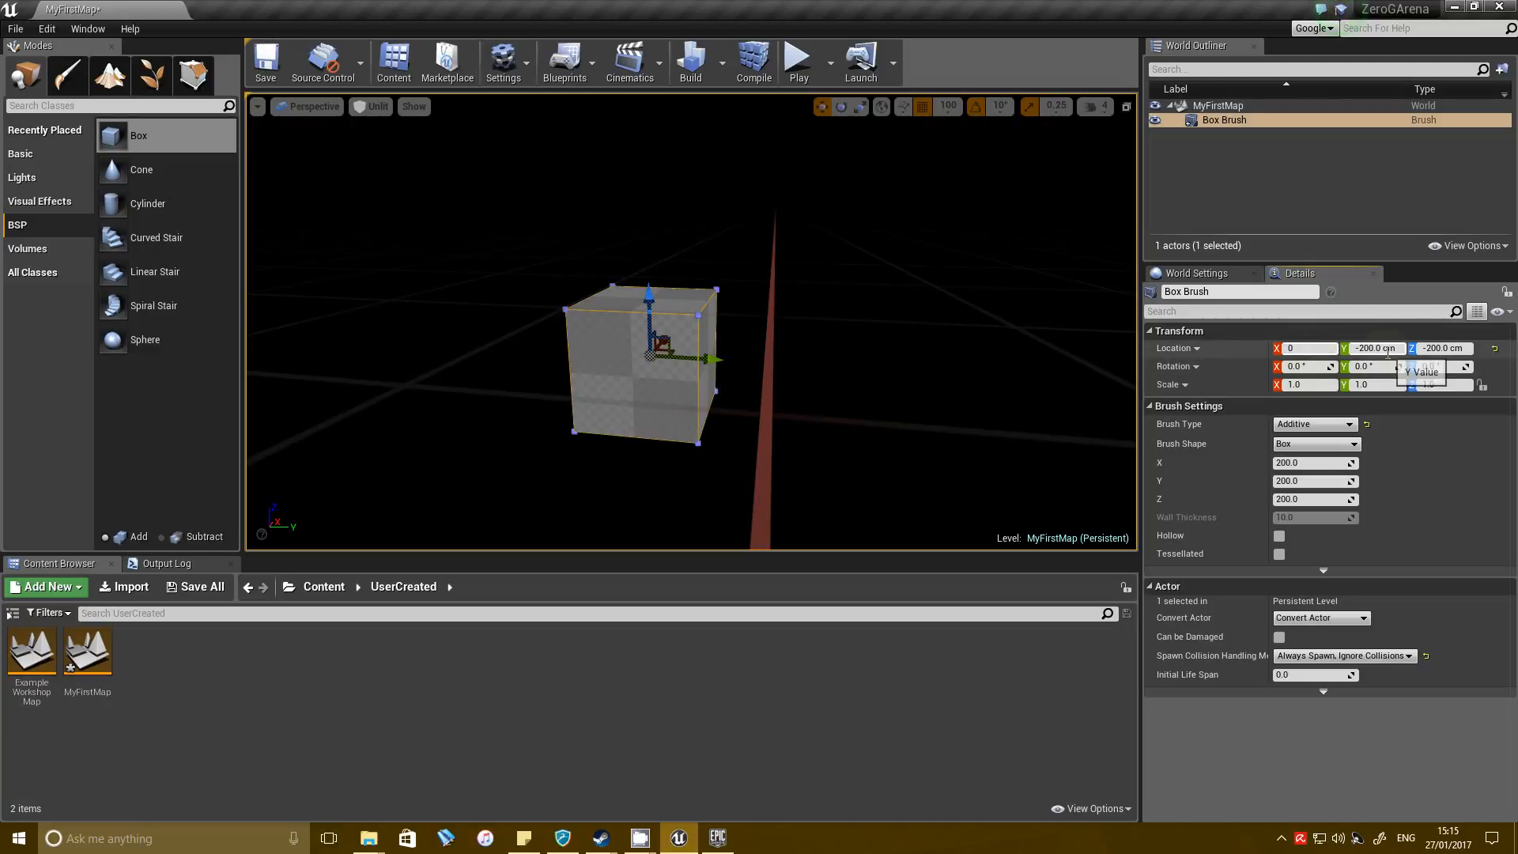
key("Return")
left_click(1397, 350)
type("0")
type("0")
key("Return")
key("f")
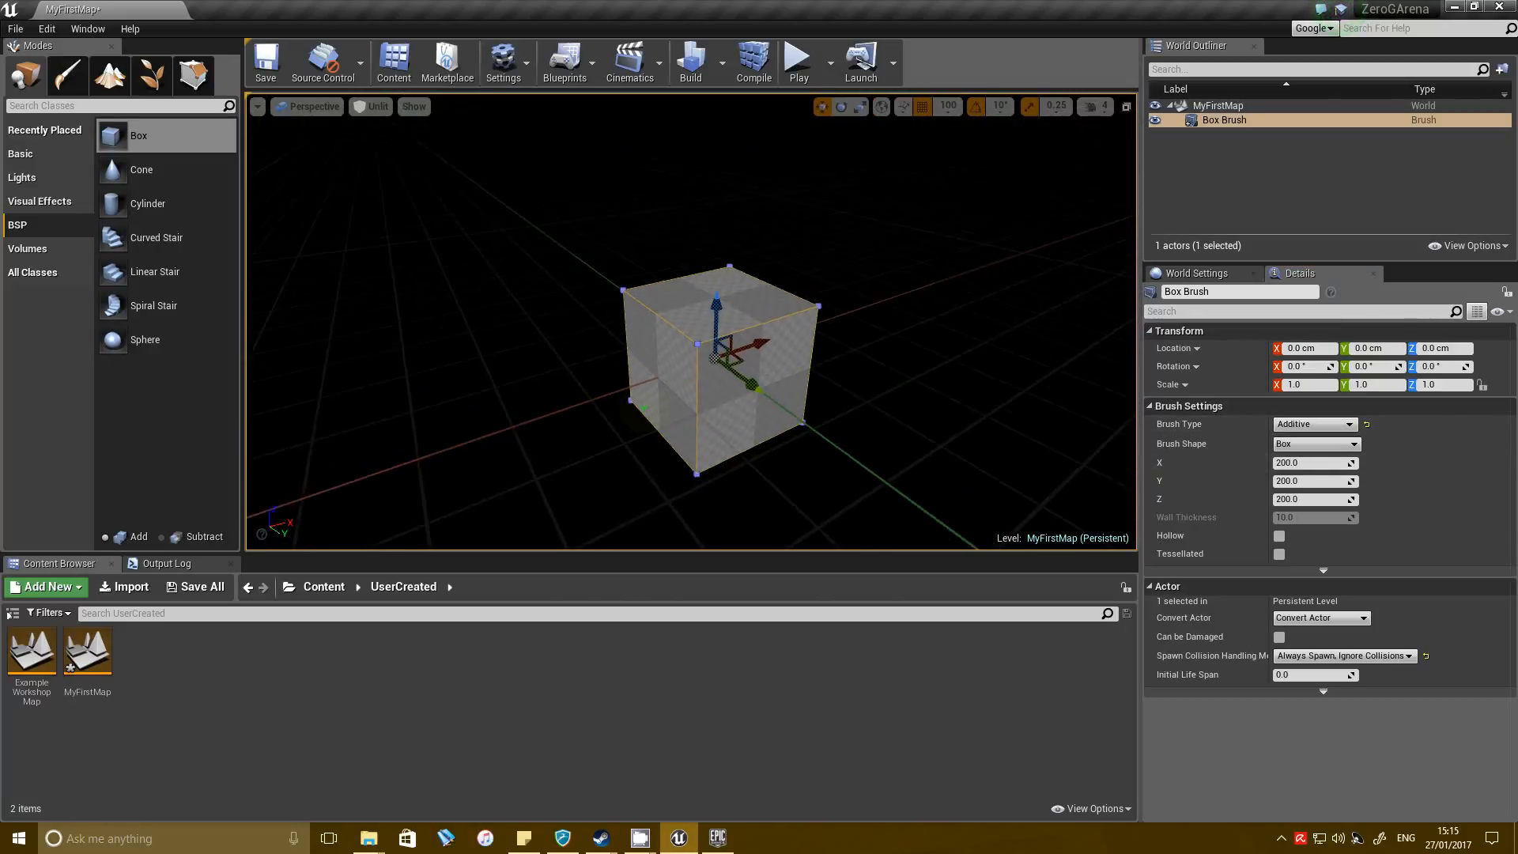
Place a point light above the box brush and switch the viewport back to Lit.
left_click(39, 182)
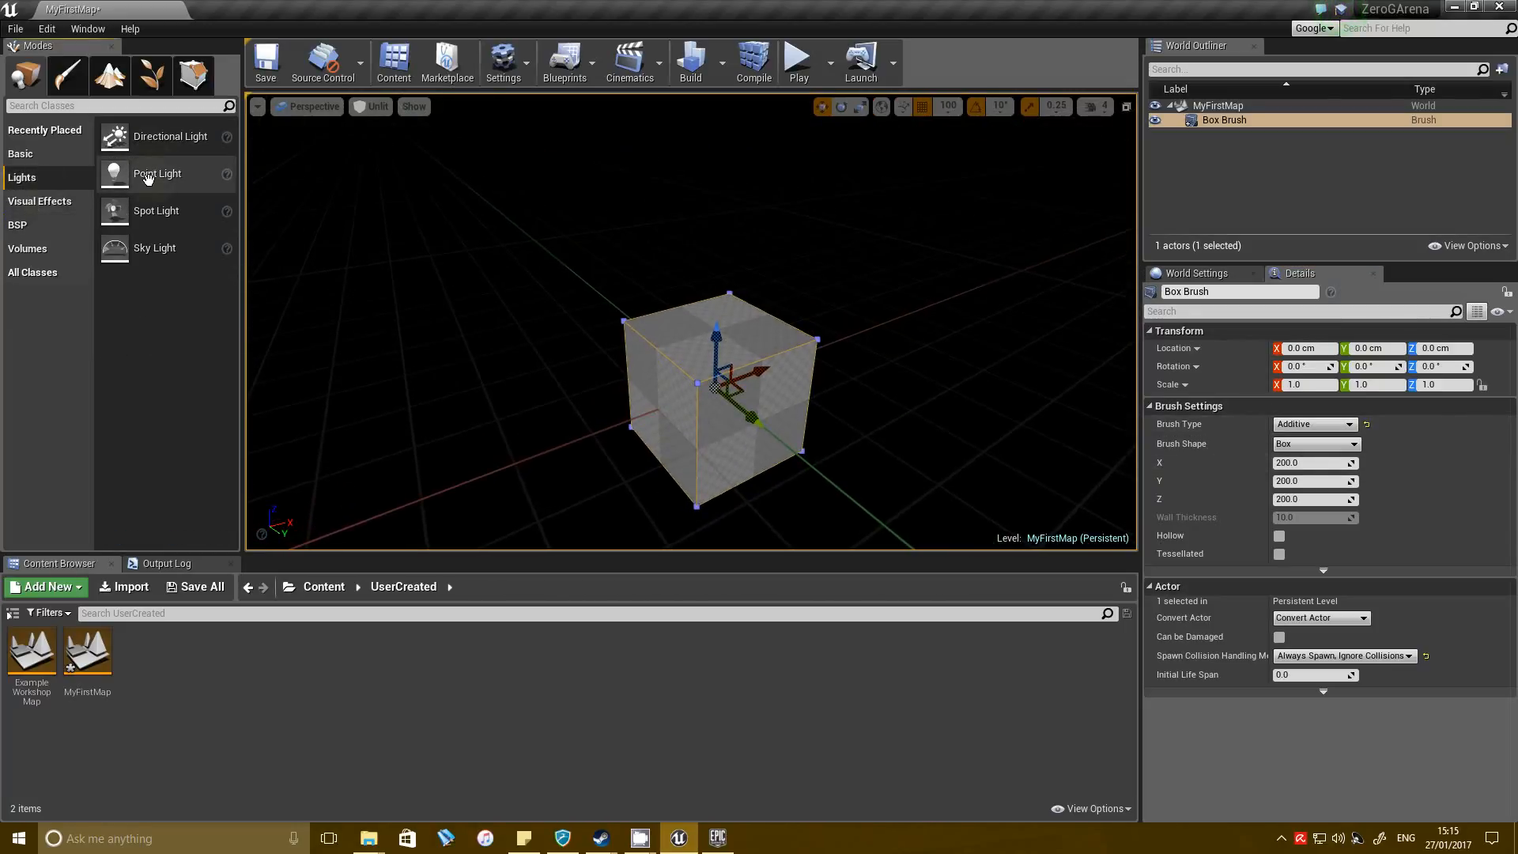
left_click_drag(702, 204, 702, 206)
left_click(371, 106)
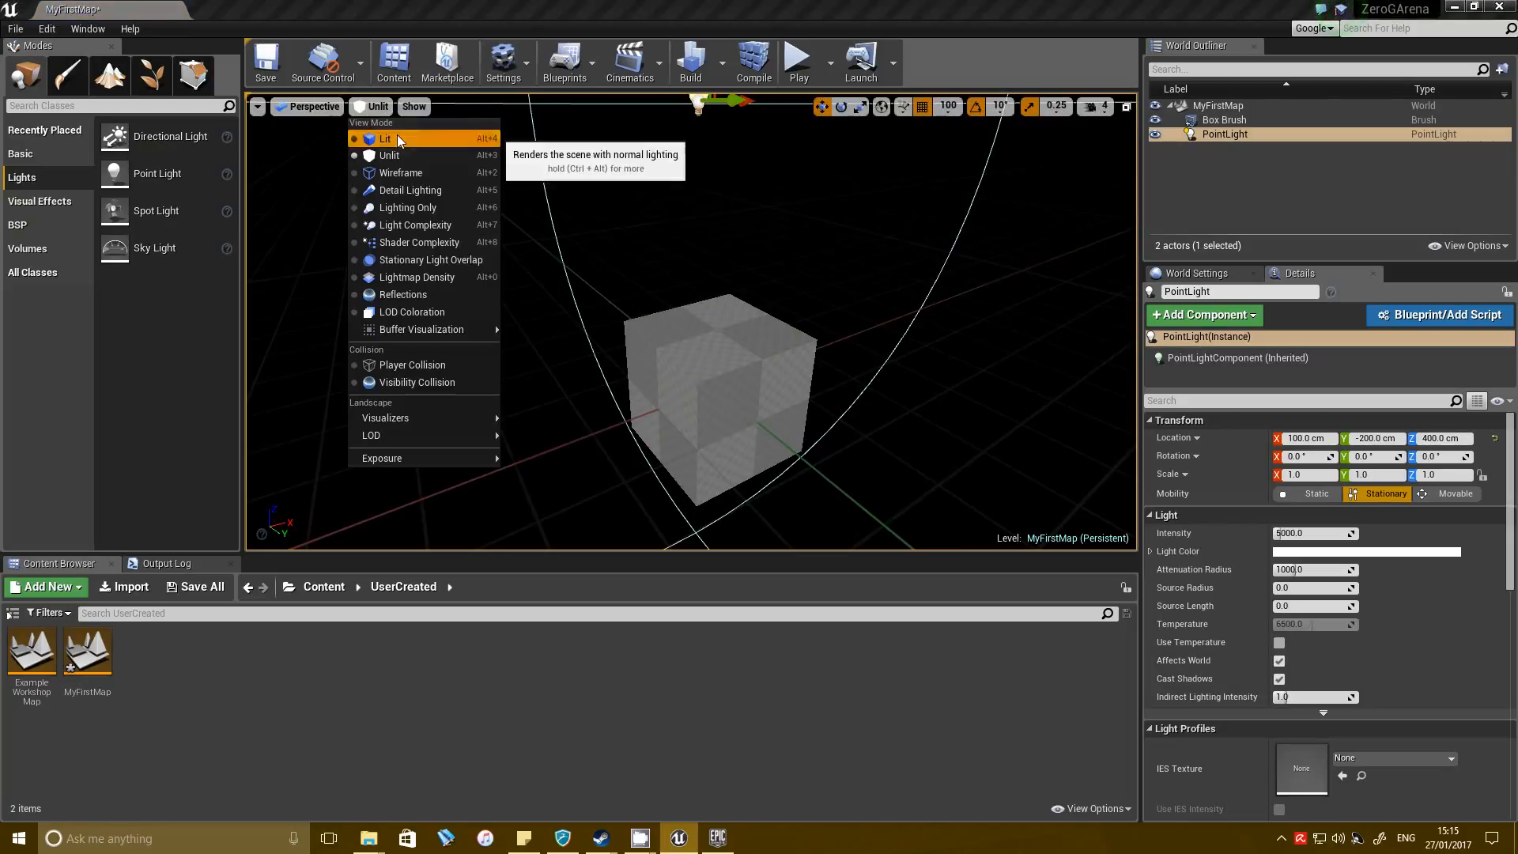
left_click(380, 135)
Raise the point light to a Z location of 500 cm and set its intensity to 30000.
key("s")
right_click_drag(783, 257, 798, 273)
left_click_drag(673, 197, 704, 172)
right_click_drag(715, 193, 706, 192)
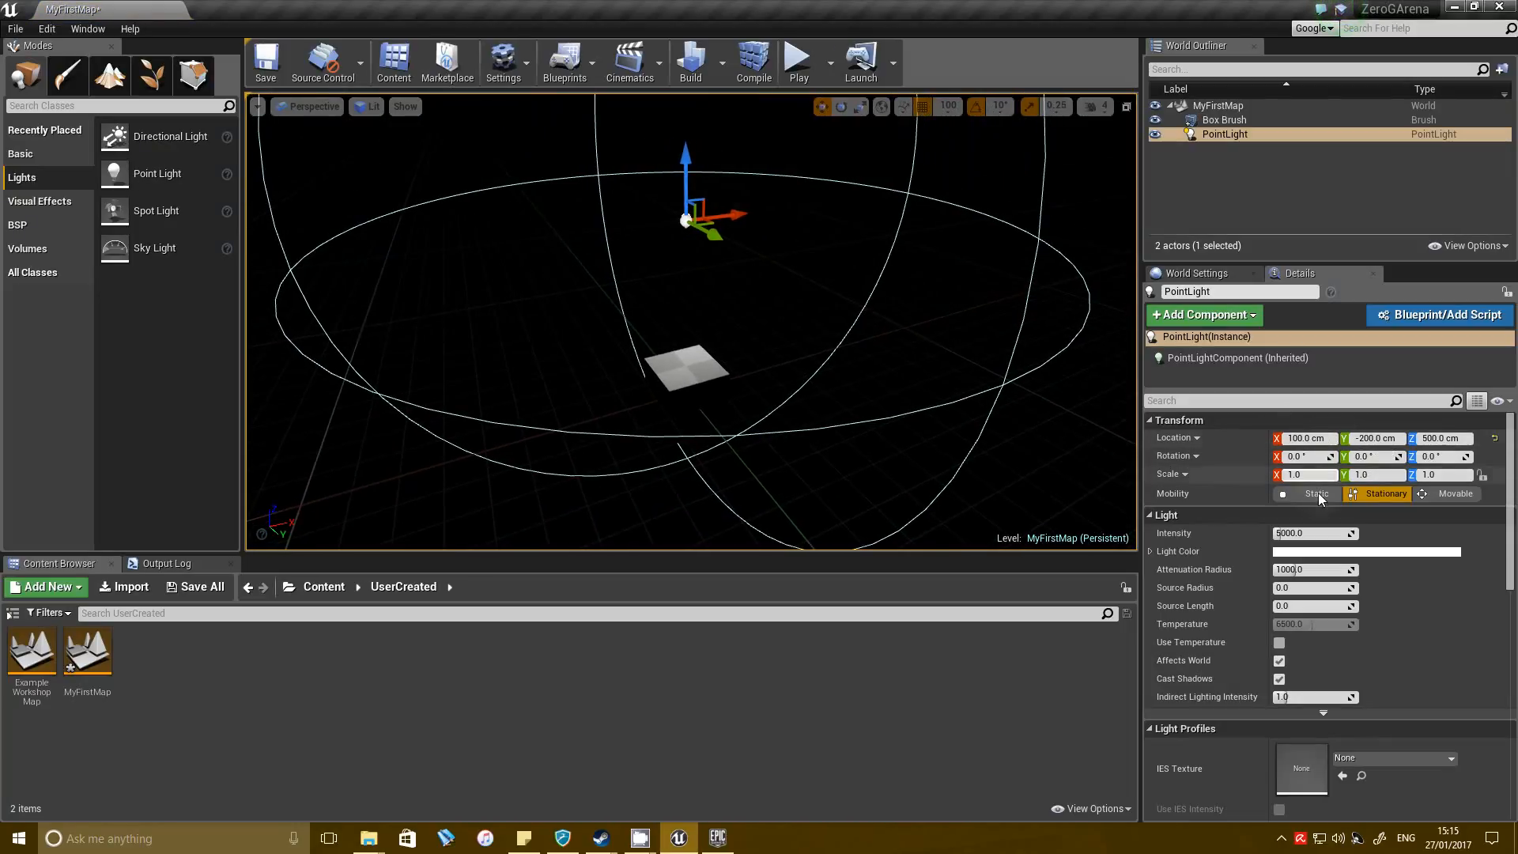
left_click(1297, 534)
type("30000")
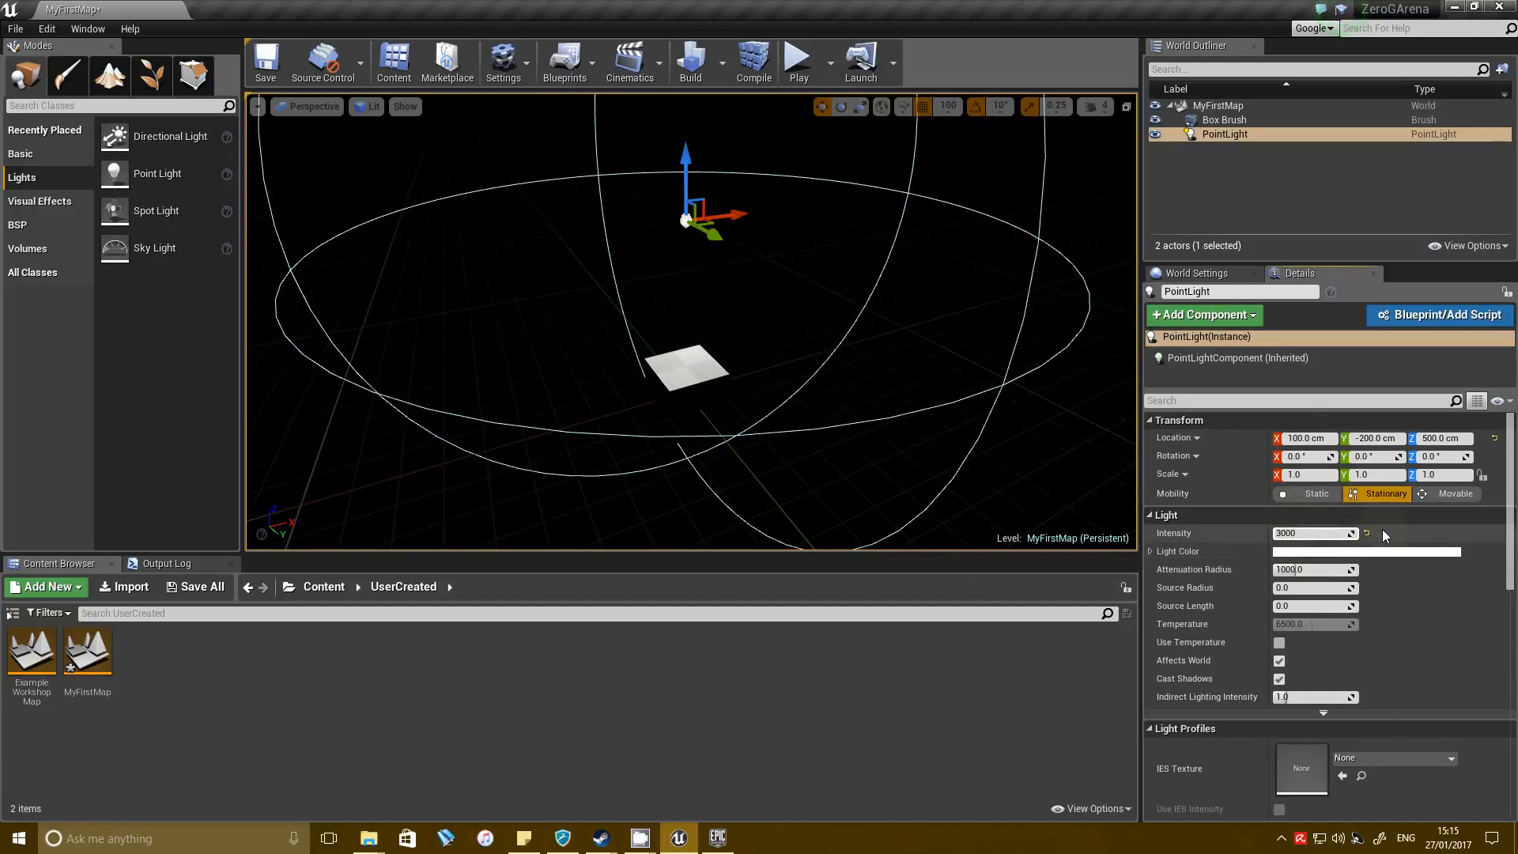
Set the box brush's X and Y dimensions to 1000 and save the level.
mouse_move(847, 353)
right_mouse_down()
mouse_move(800, 324)
mouse_move(832, 336)
right_mouse_up()
left_click(697, 402)
left_click(1318, 465)
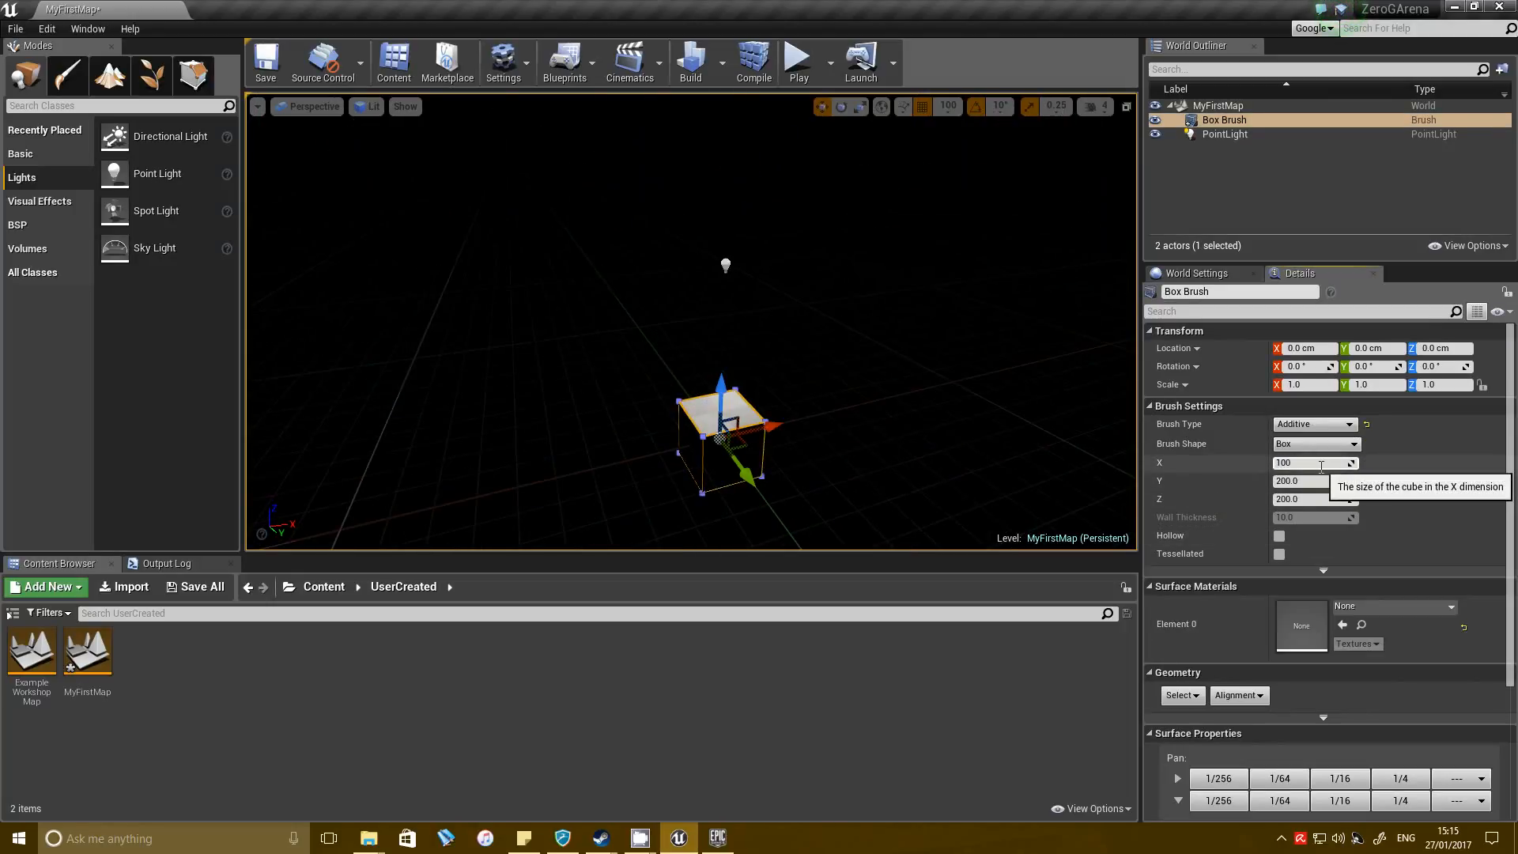
type("1000")
key("Return")
left_click(1323, 479)
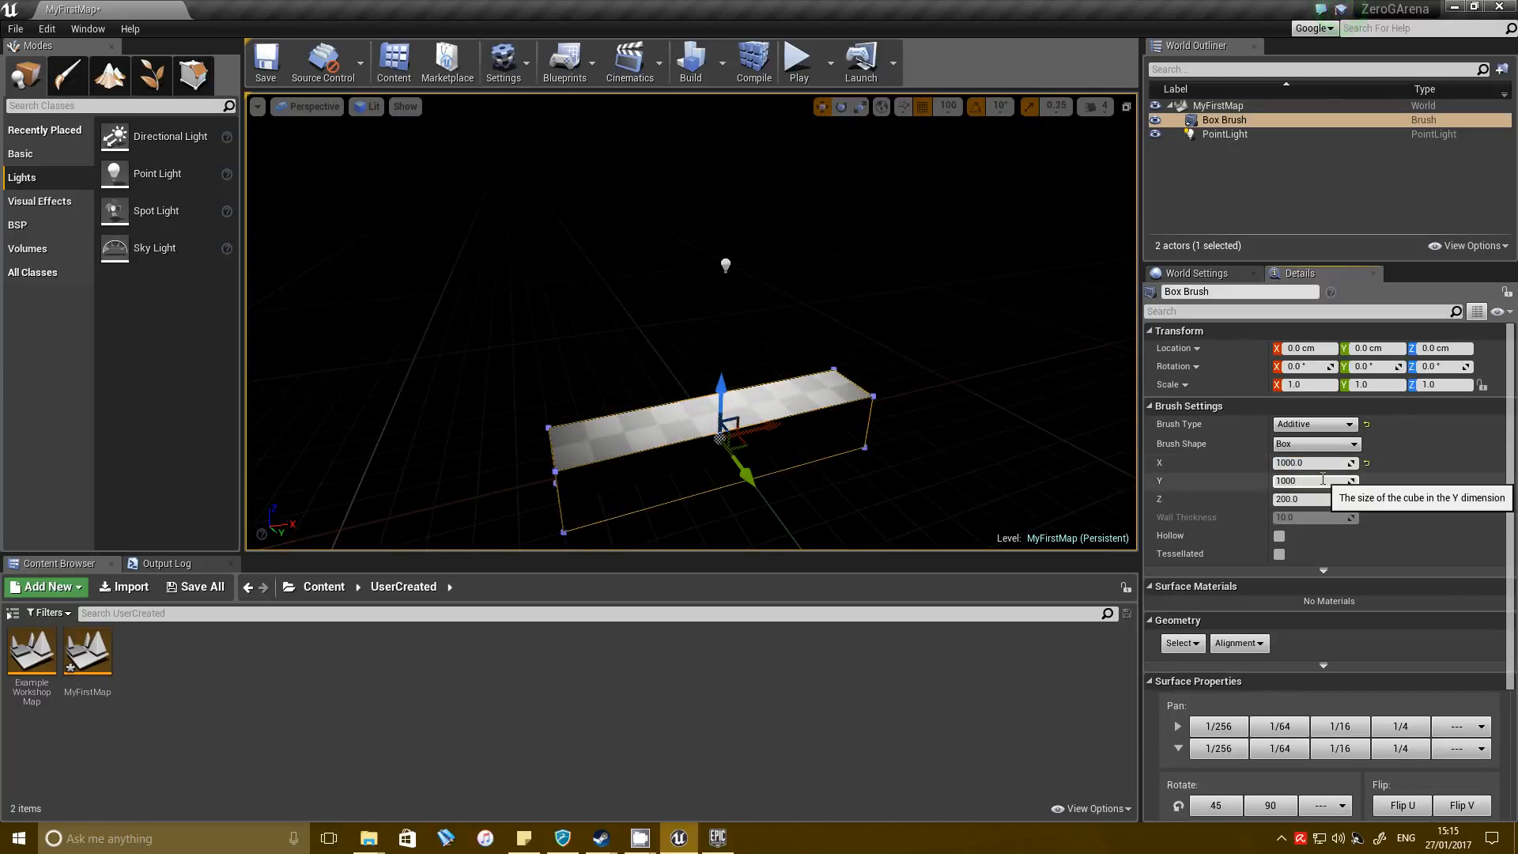
key("Return")
key("ctrl+s")
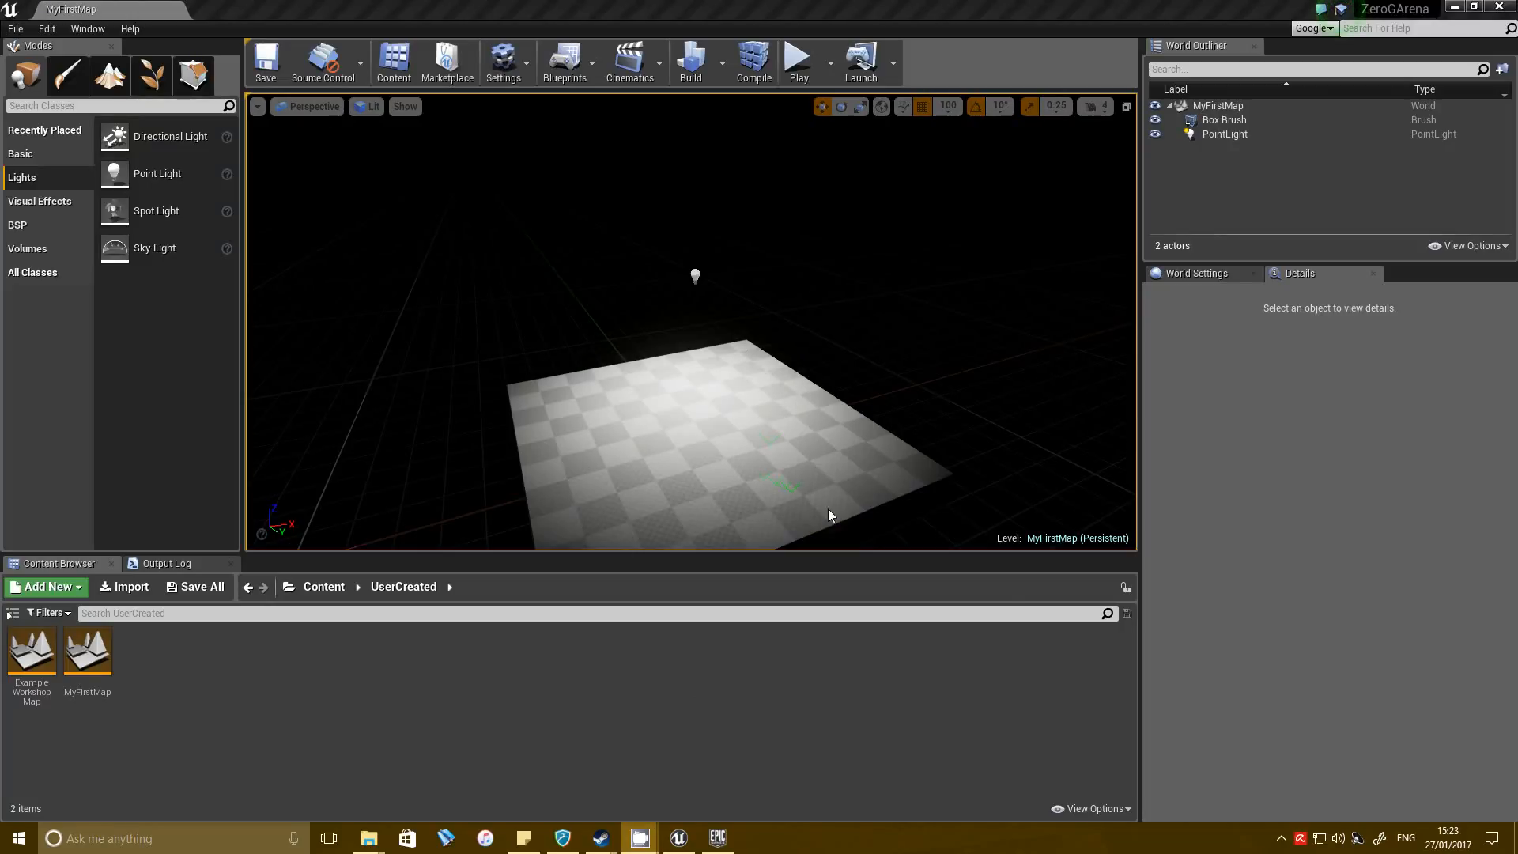
Play the level in the viewport to check how the character behaves on the floor, and stop the session.
mouse_move(745, 299)
right_mouse_down()
mouse_move(723, 325)
mouse_move(716, 288)
right_mouse_up()
key("w")
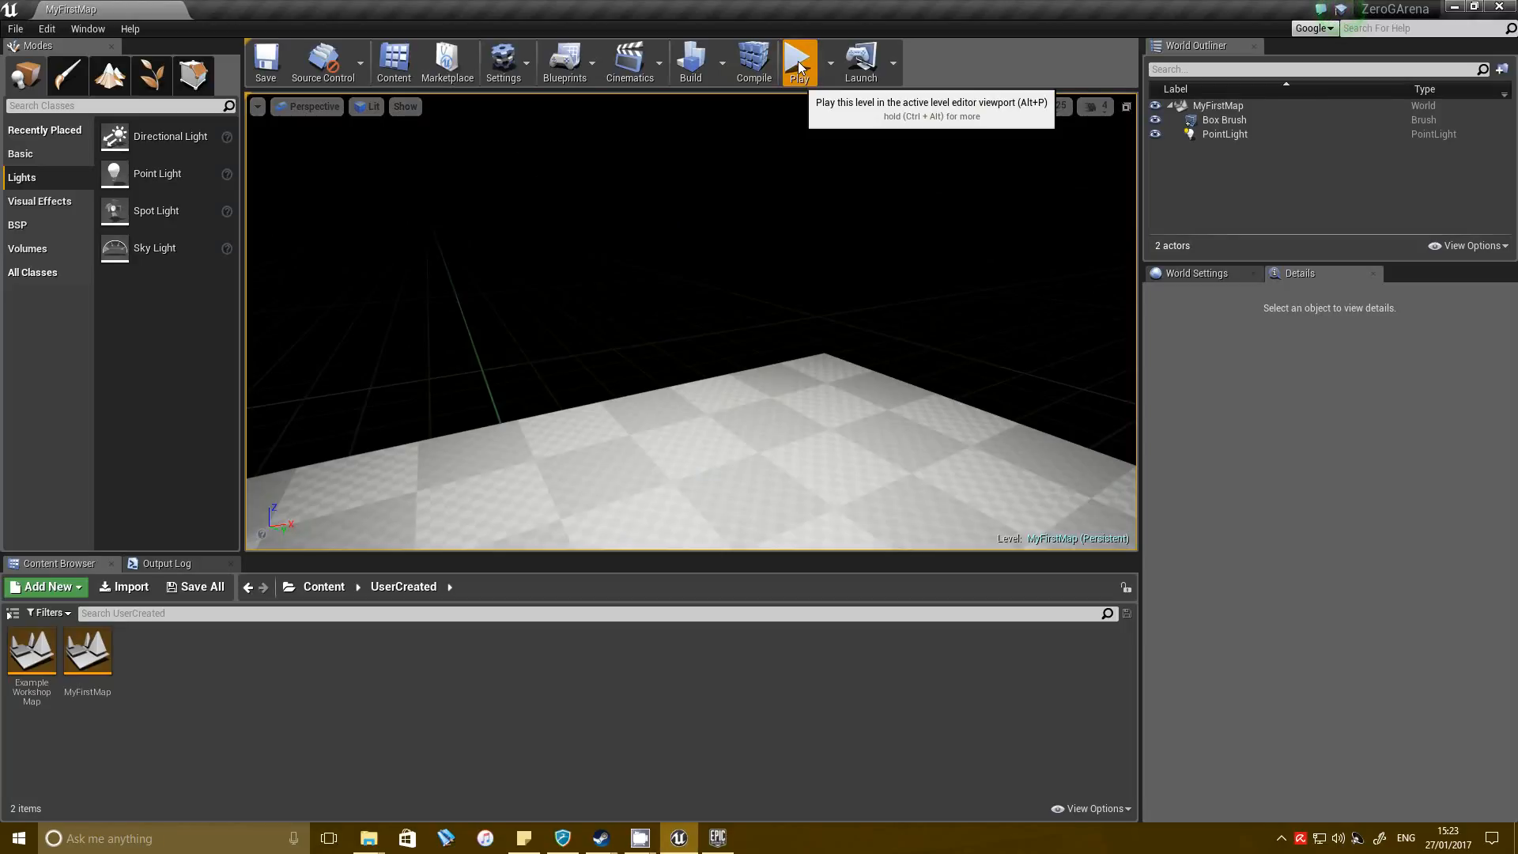
left_click(798, 61)
left_click(827, 175)
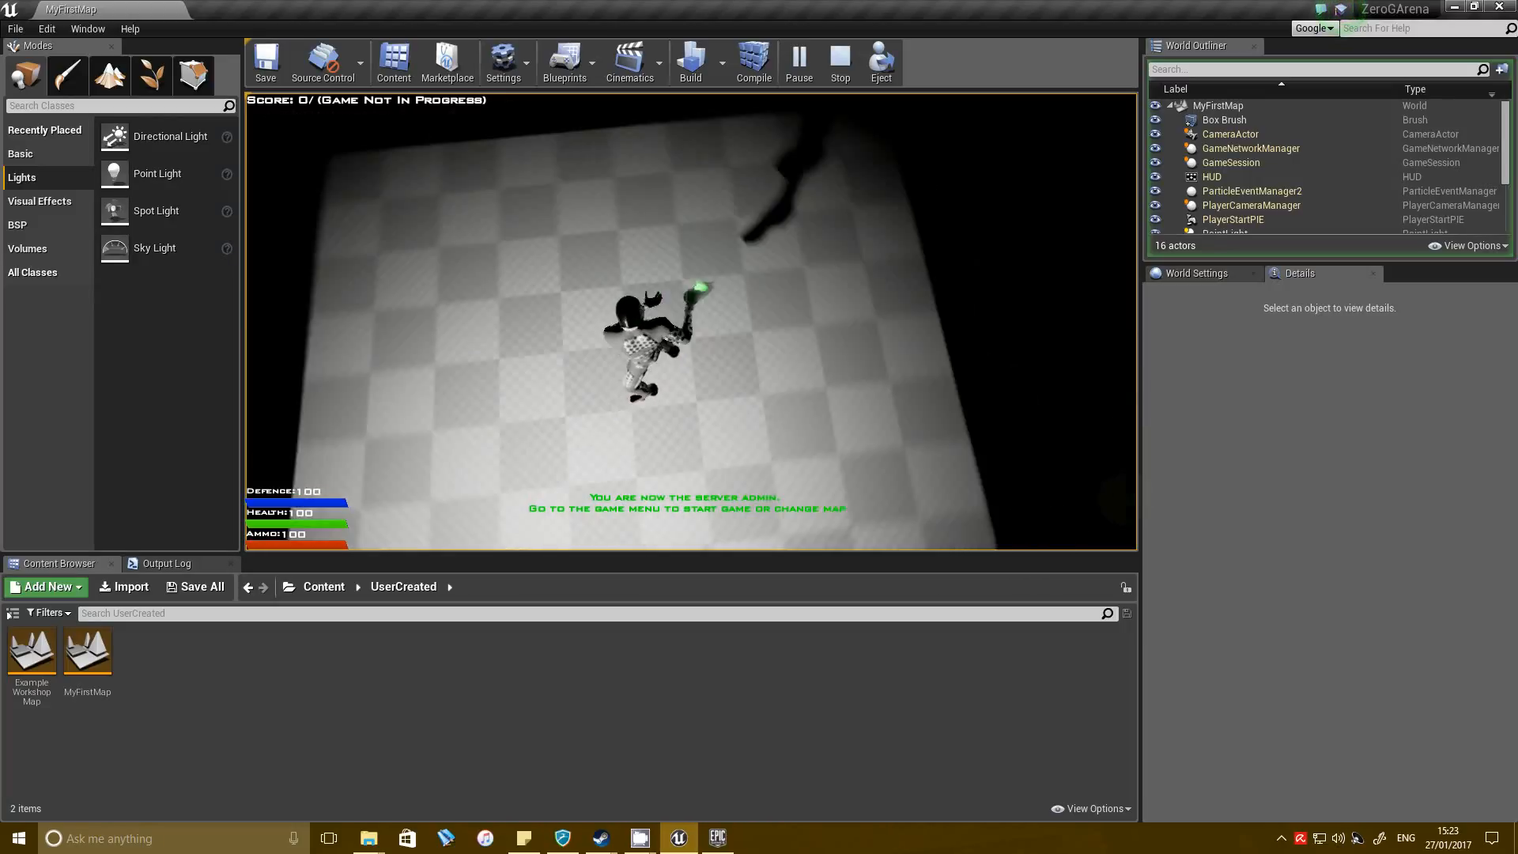
key("Escape")
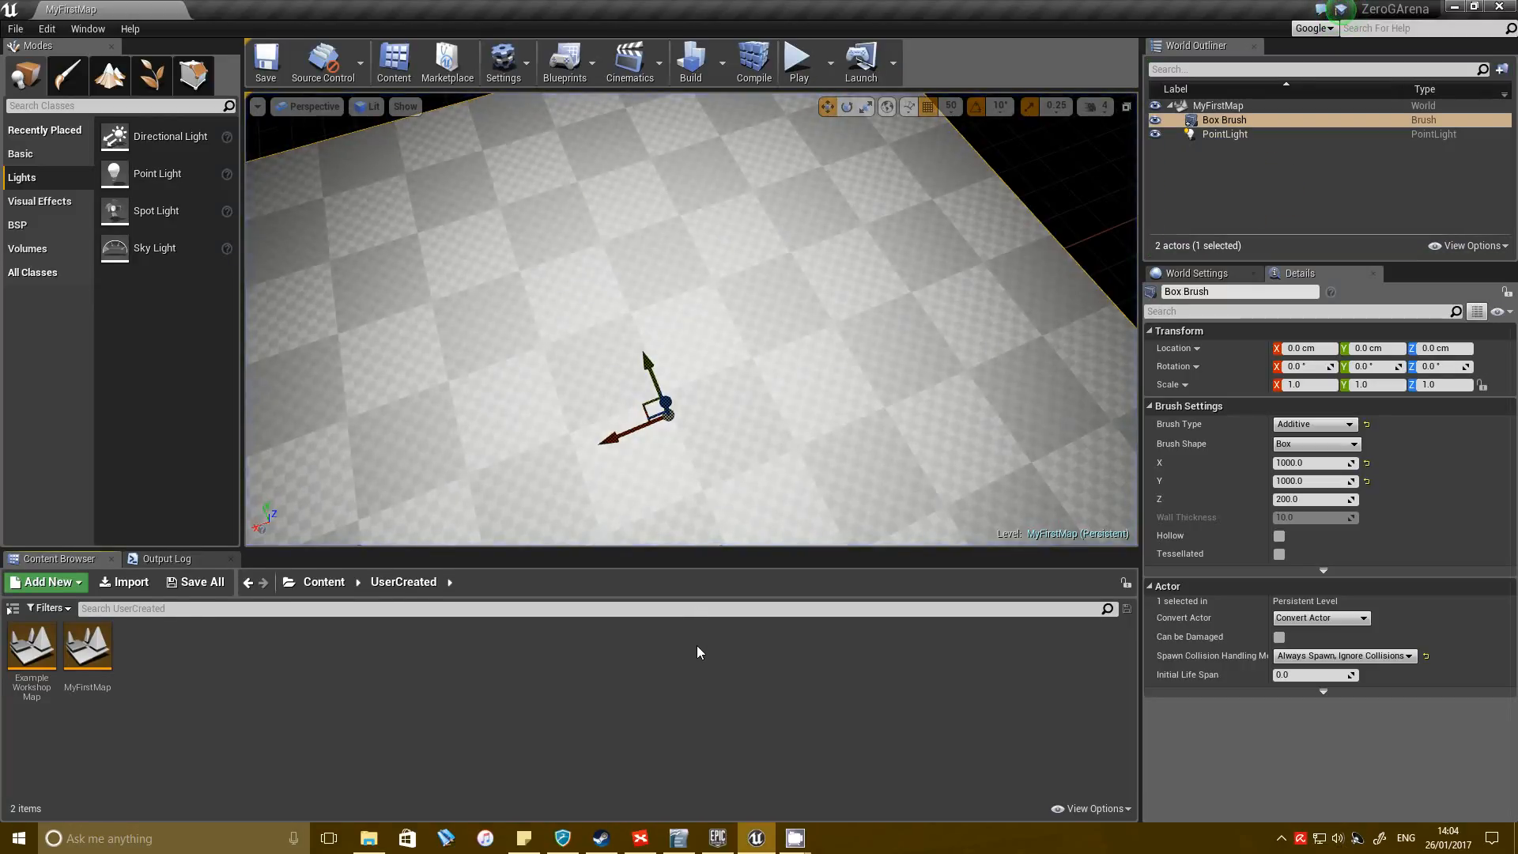
Place a Magfield_BP from the Blueprints/Magfields folder on the floor and focus the view on it.
right_click_drag(891, 237, 939, 112)
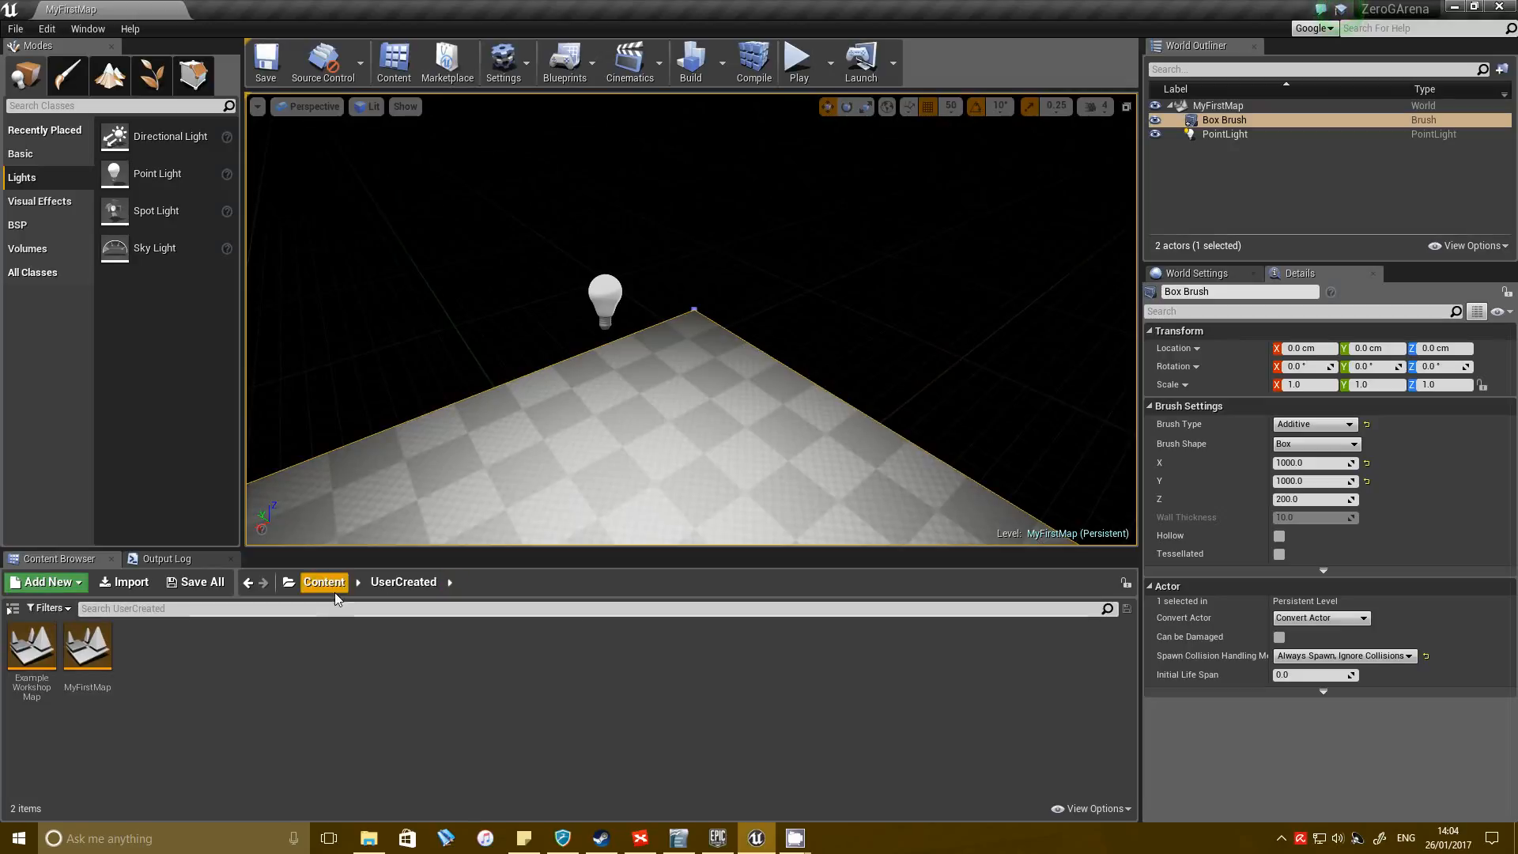
left_click(331, 583)
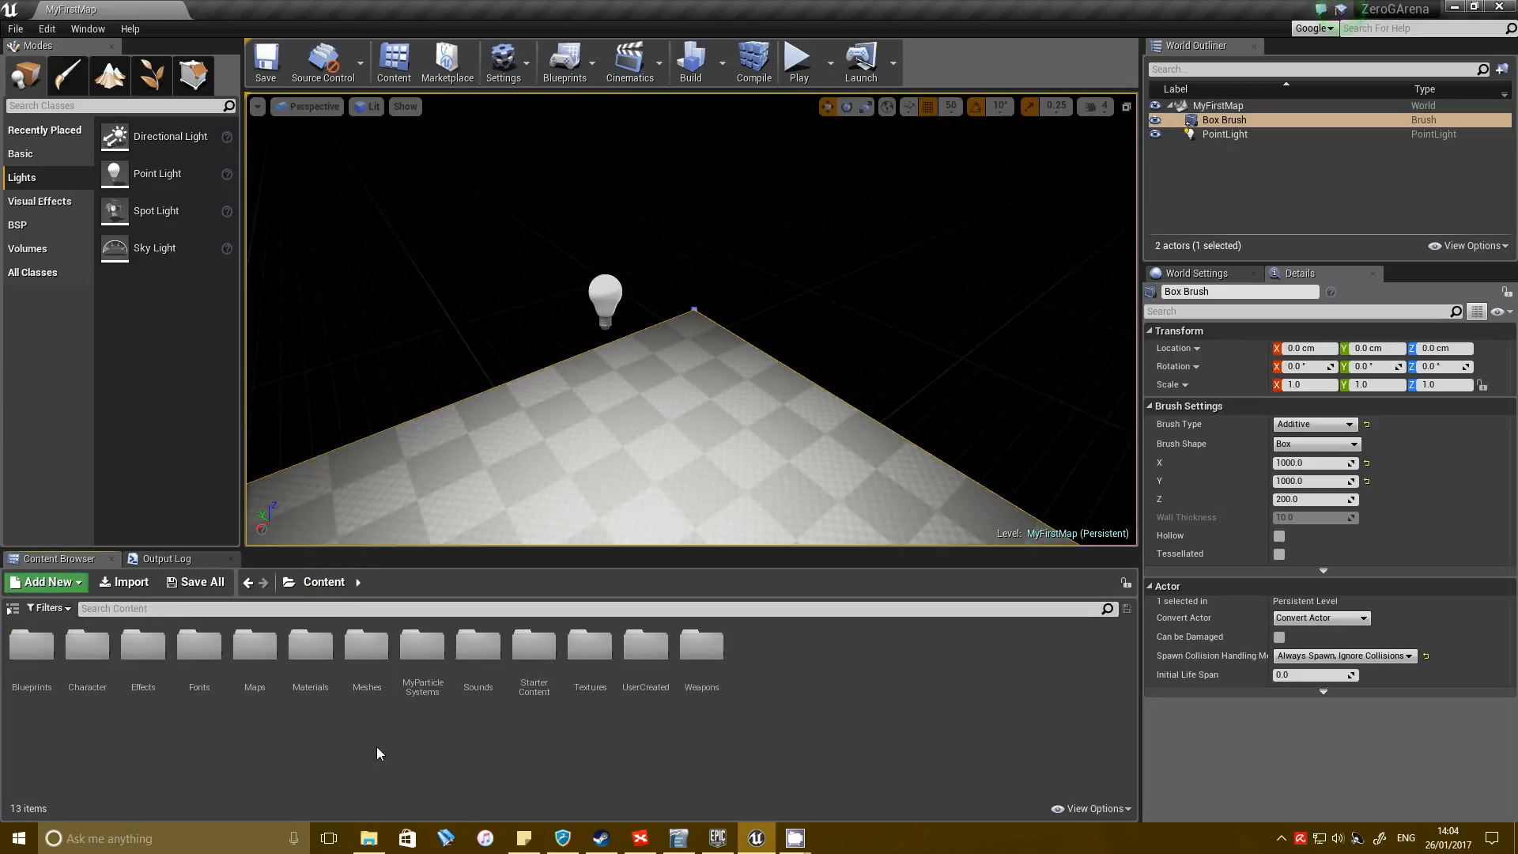
double_click(36, 654)
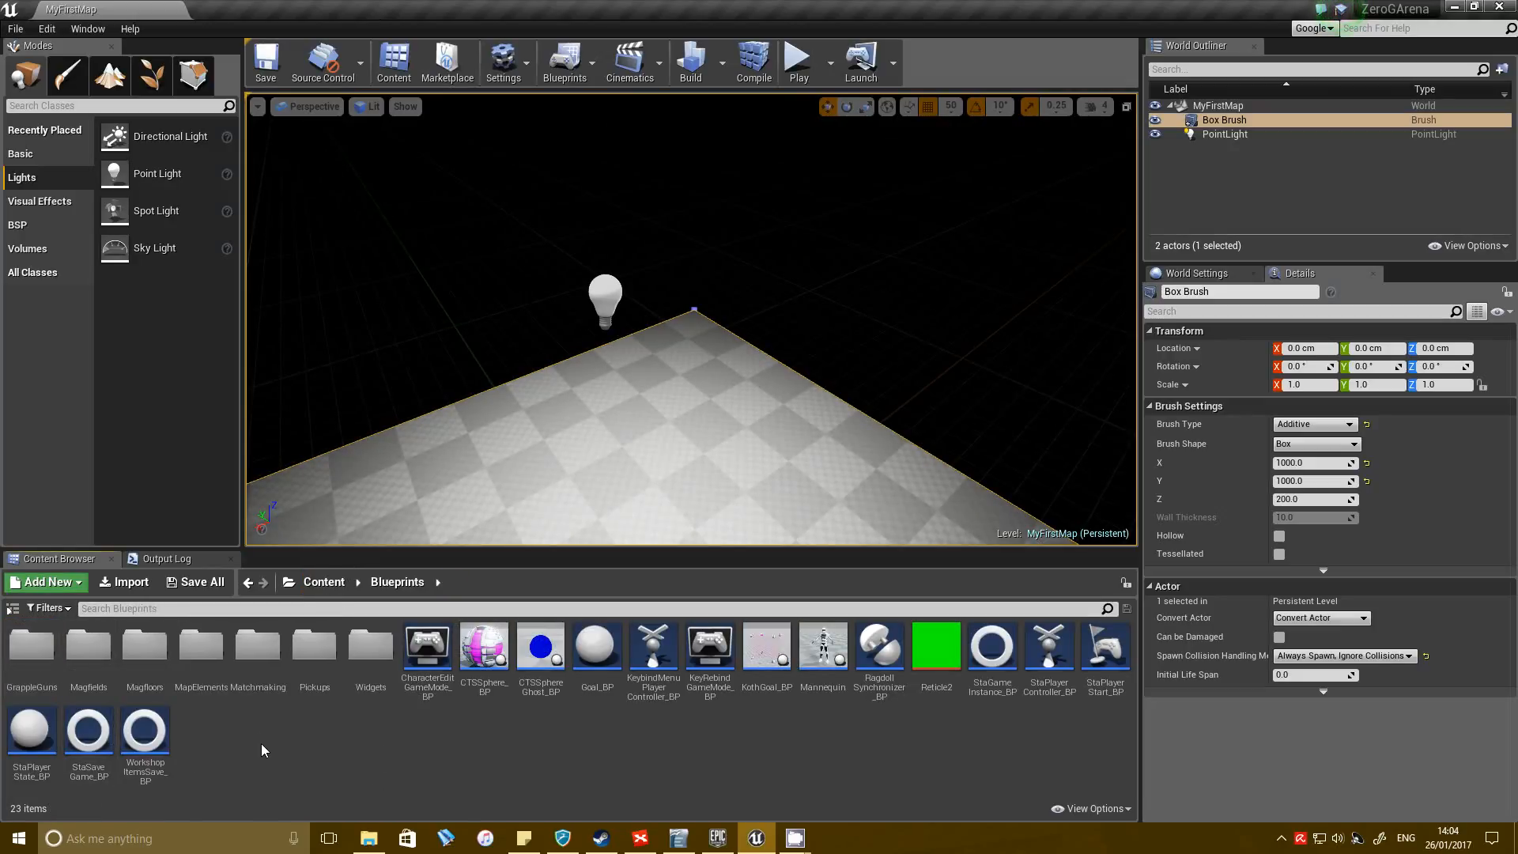
double_click(87, 653)
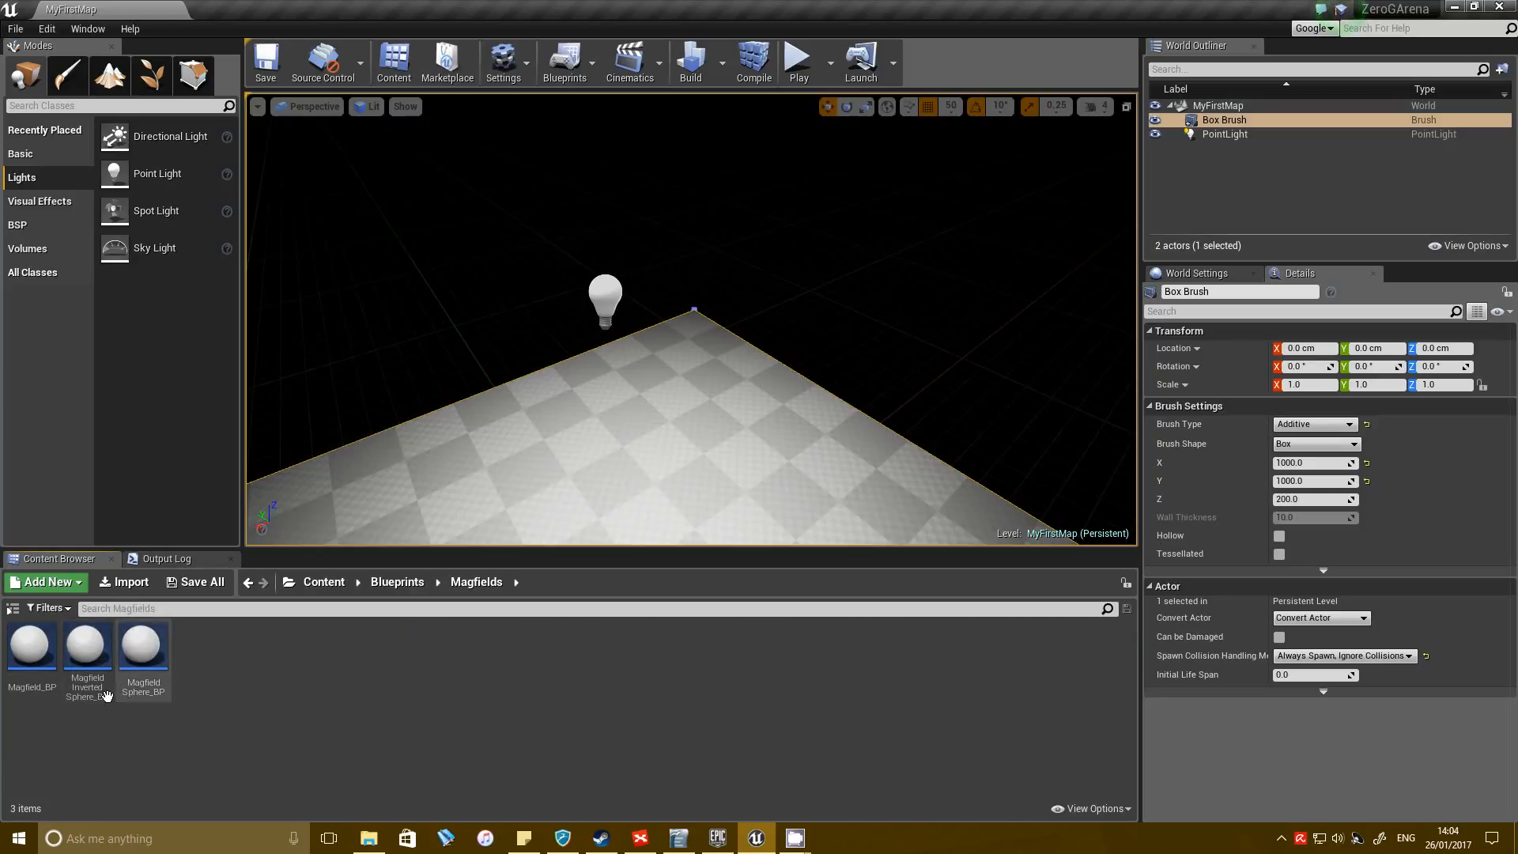
left_click_drag(29, 645, 627, 528)
key("f")
Move the magfield to the centre of the floor's upper surface, at location 0, 0, 100 cm.
right_click_drag(627, 475, 876, 371)
key("d")
left_click_drag(793, 341, 821, 344)
right_click_drag(830, 458, 1099, 455)
key("a")
left_click_drag(793, 349, 773, 351)
right_click_drag(773, 351, 770, 306)
key("w")
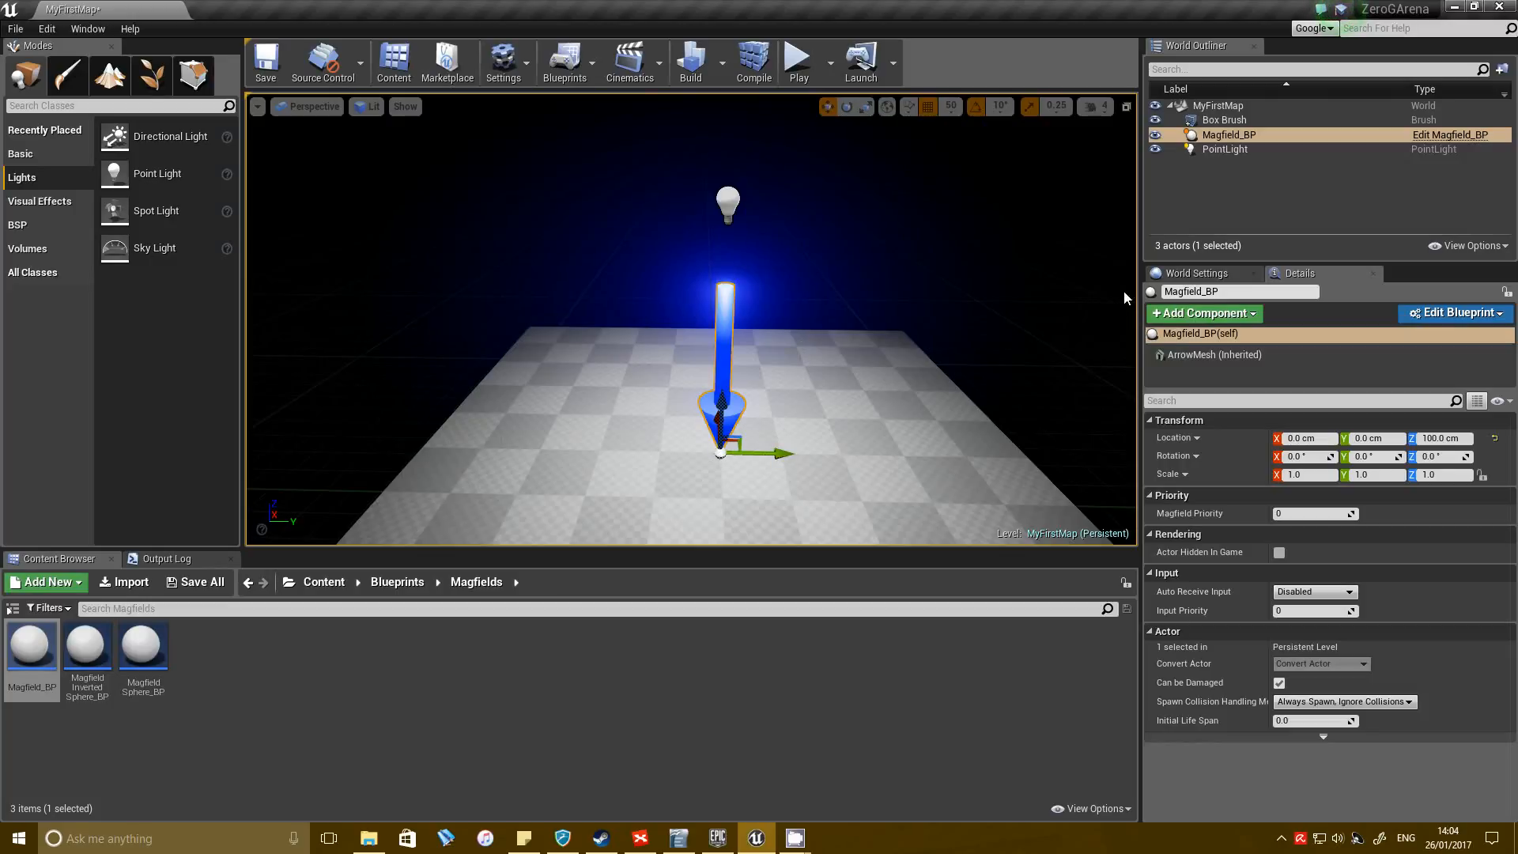
Add a Box Collision component to the placed Magfield_BP.
left_click(1244, 313)
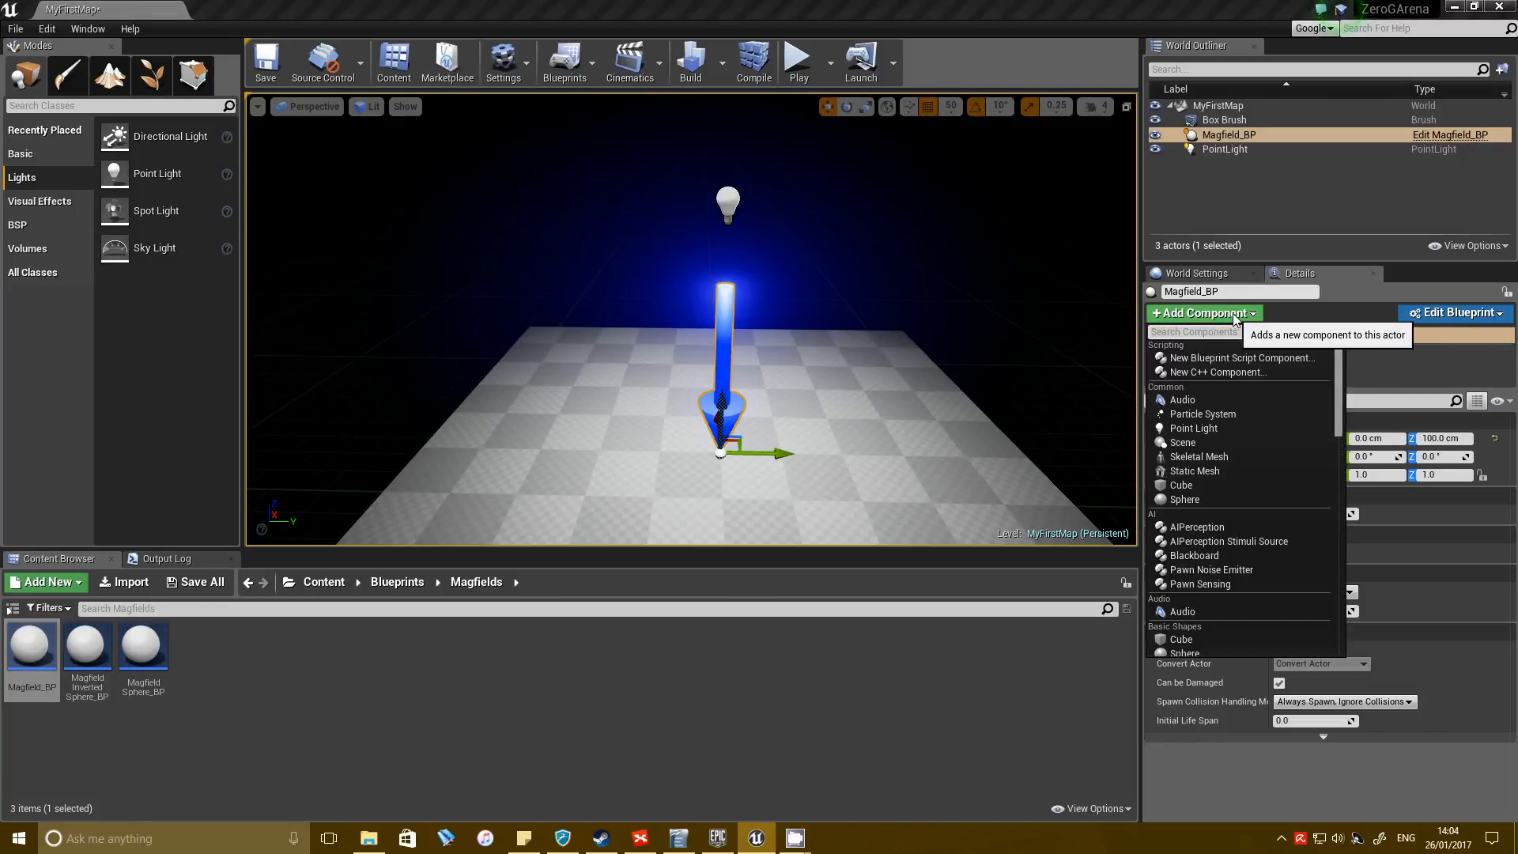
scroll(1266, 554, "down", 5)
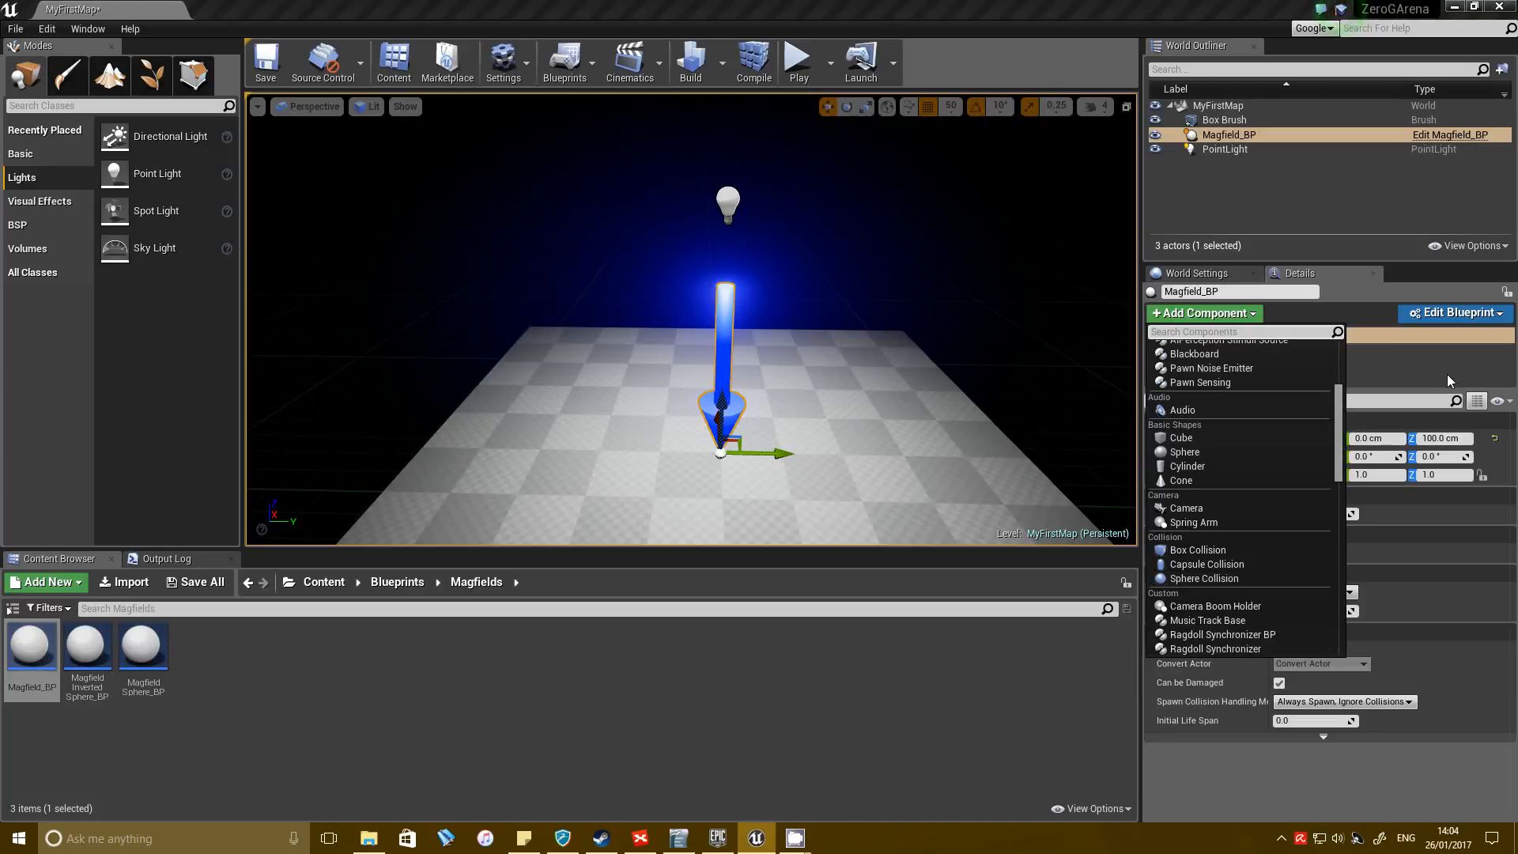
left_click(1257, 313)
left_click(1246, 315)
scroll(1257, 475, "down", 8)
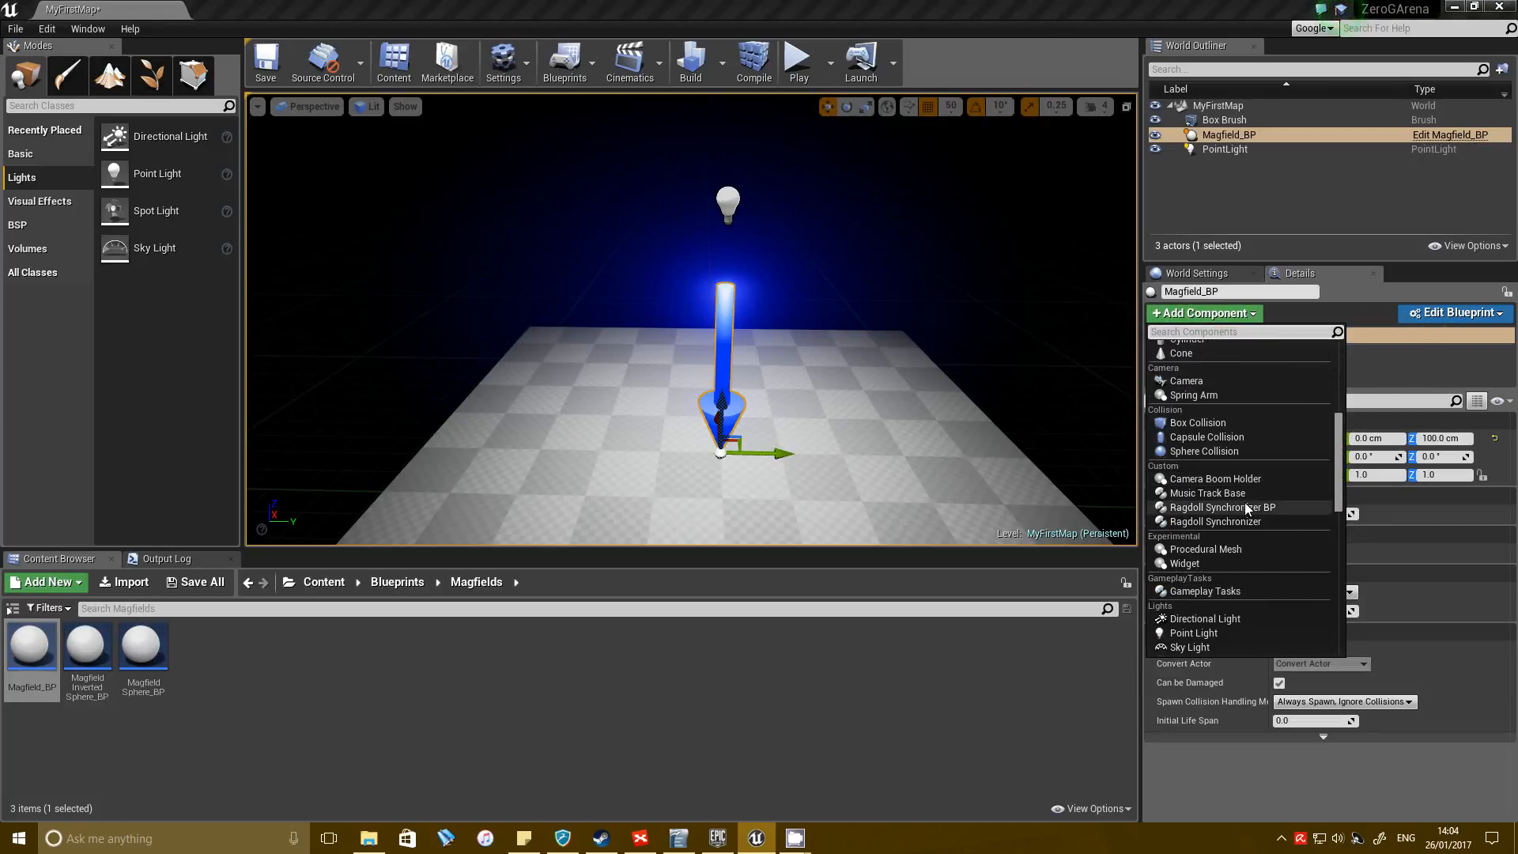
scroll(1244, 501, "up", 1)
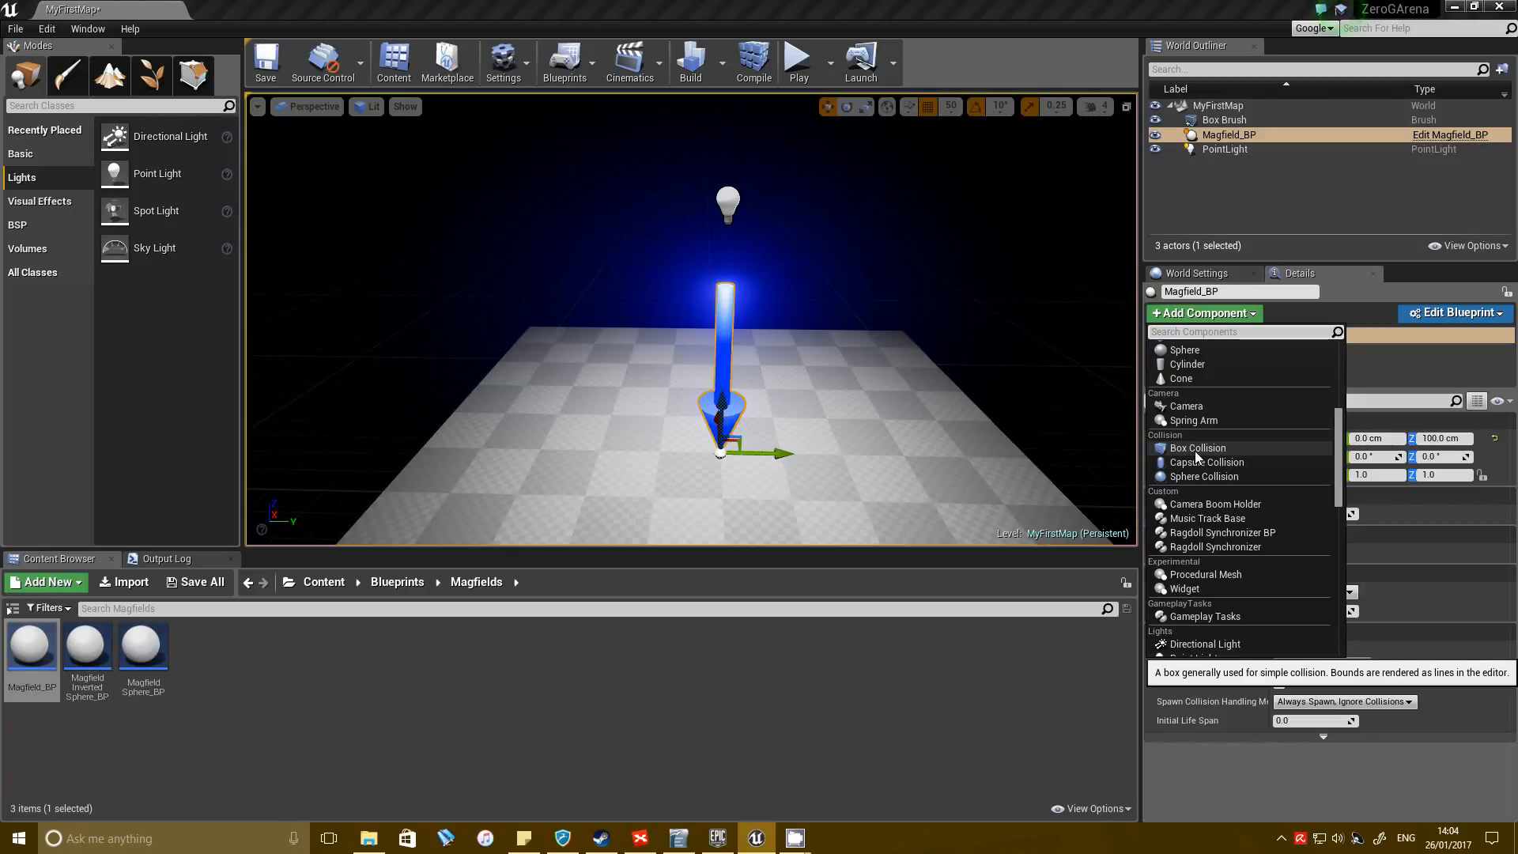
left_click(1197, 448)
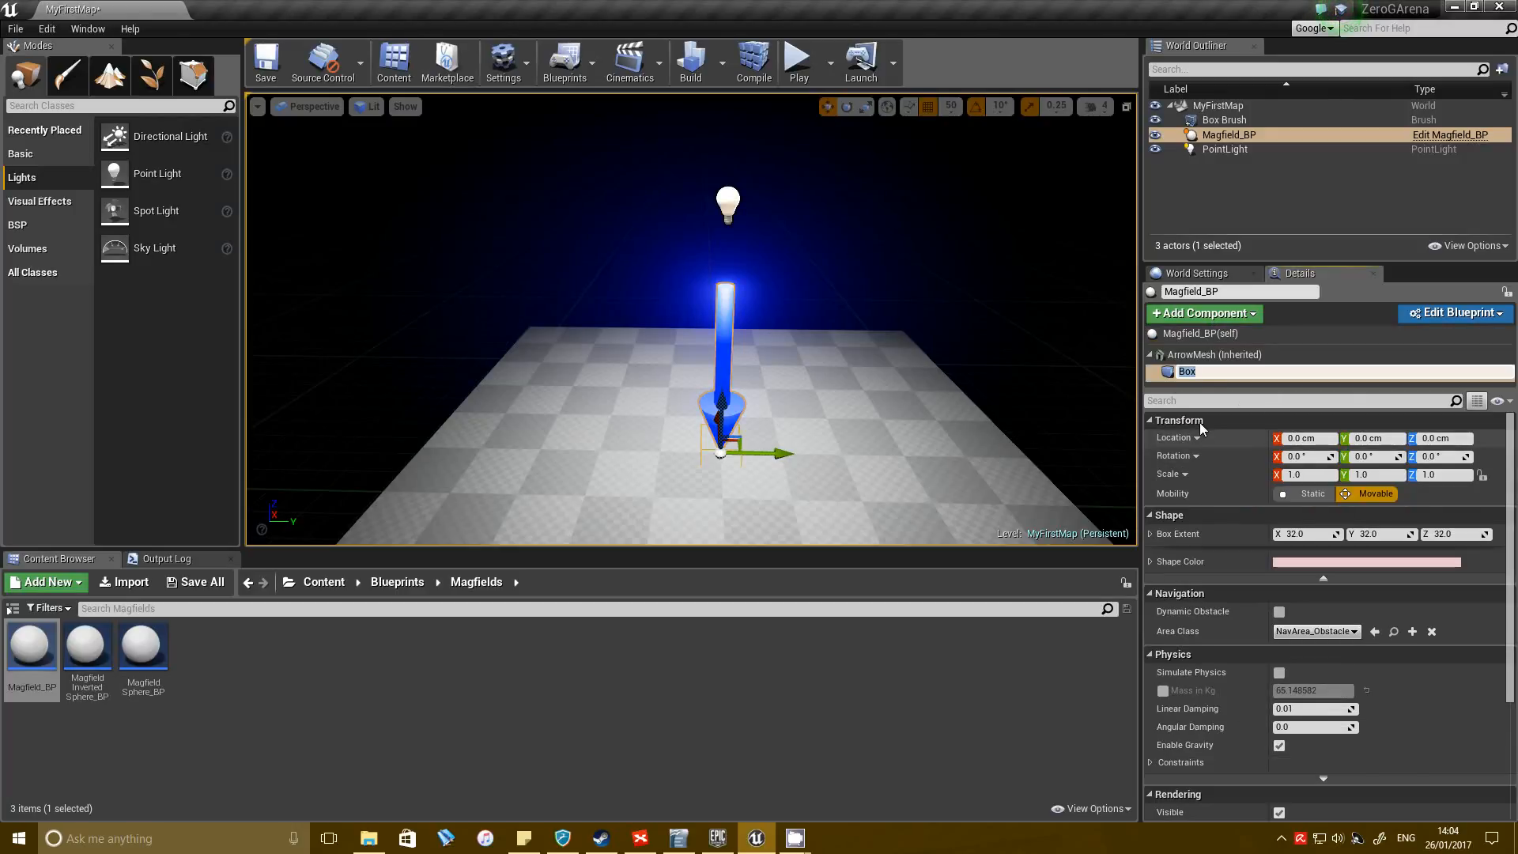
Set the Box component's extent to 500 on X, Y and Z so it covers the floor.
right_click_drag(1041, 422, 1037, 426)
left_click(1306, 535)
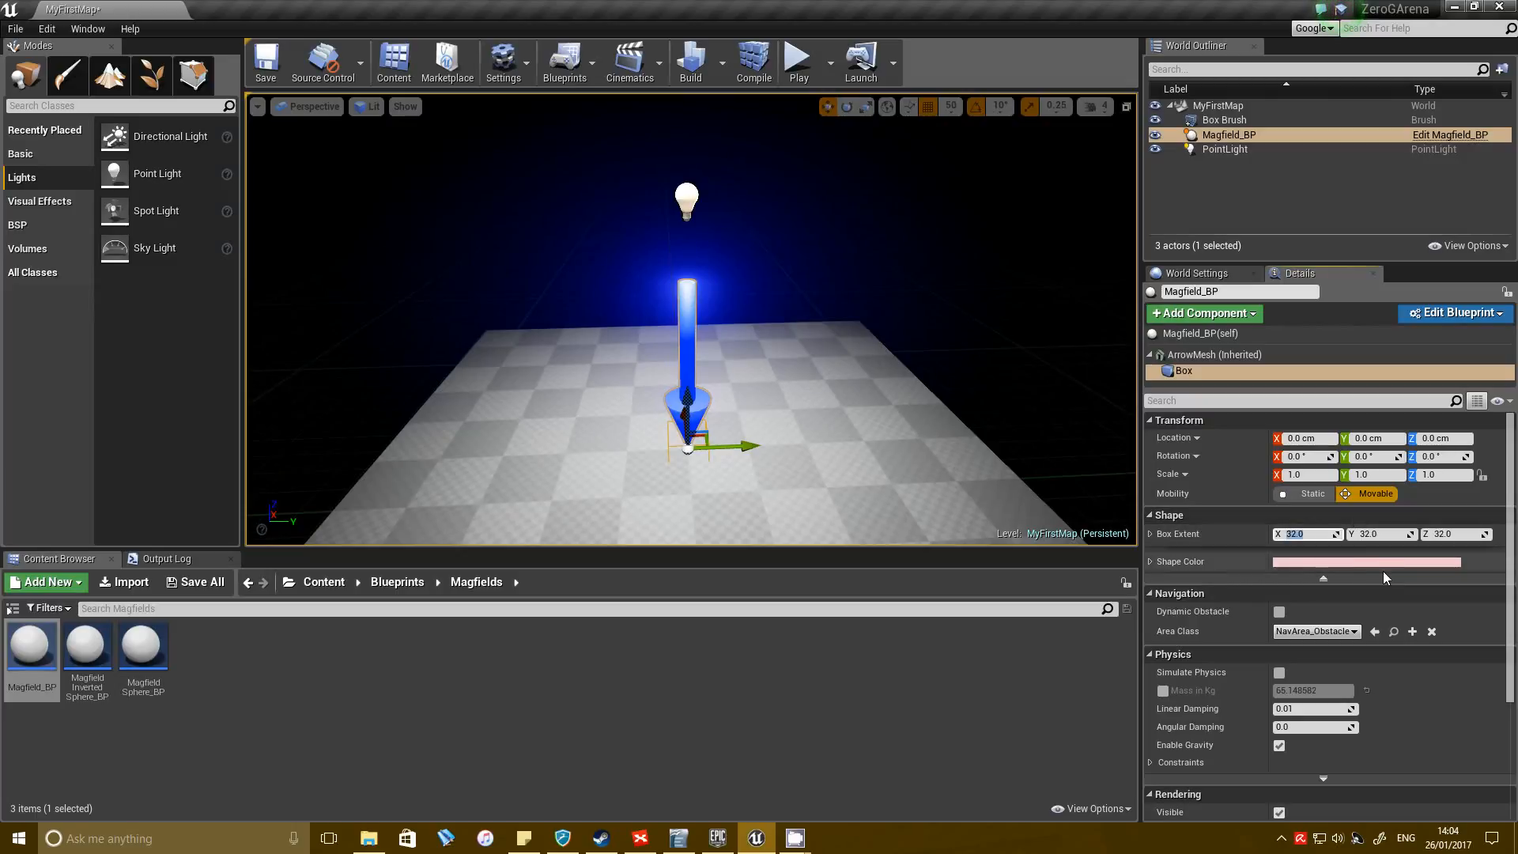
type("500")
key("Tab")
type("500")
key("Tab")
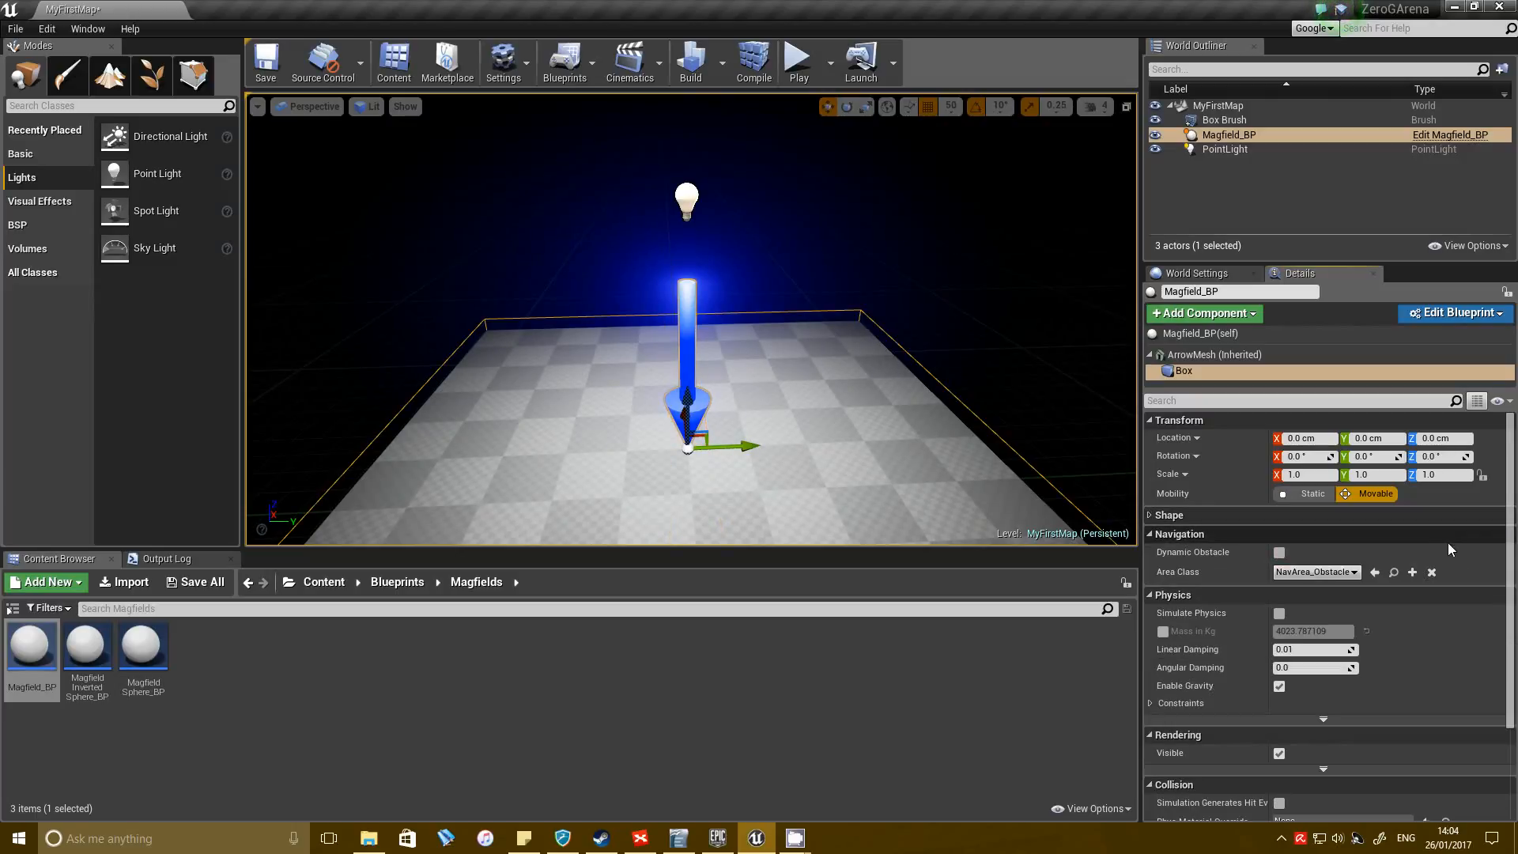
type("500")
left_click(1455, 514)
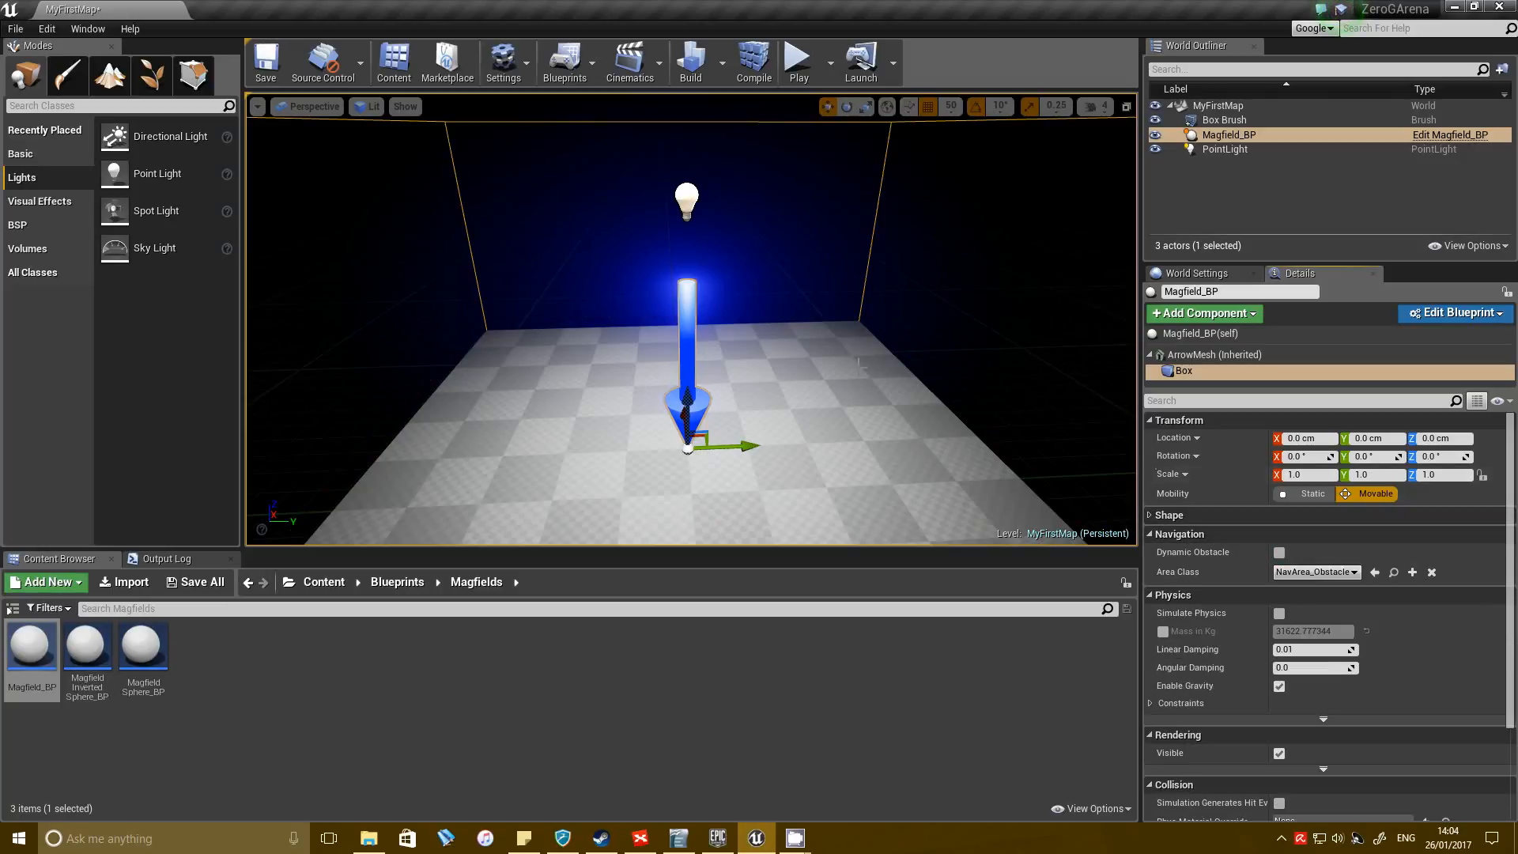
Set the position snap size to 10 and raise the magfield's Box component to Z 480 cm, with its base just below the floor surface.
key("s")
mouse_move(691, 320)
right_mouse_down()
mouse_move(686, 338)
mouse_move(681, 292)
mouse_move(681, 340)
mouse_move(691, 316)
right_mouse_up()
key("w")
key("s")
mouse_move(928, 287)
right_mouse_down()
mouse_move(930, 264)
mouse_move(928, 288)
right_mouse_up()
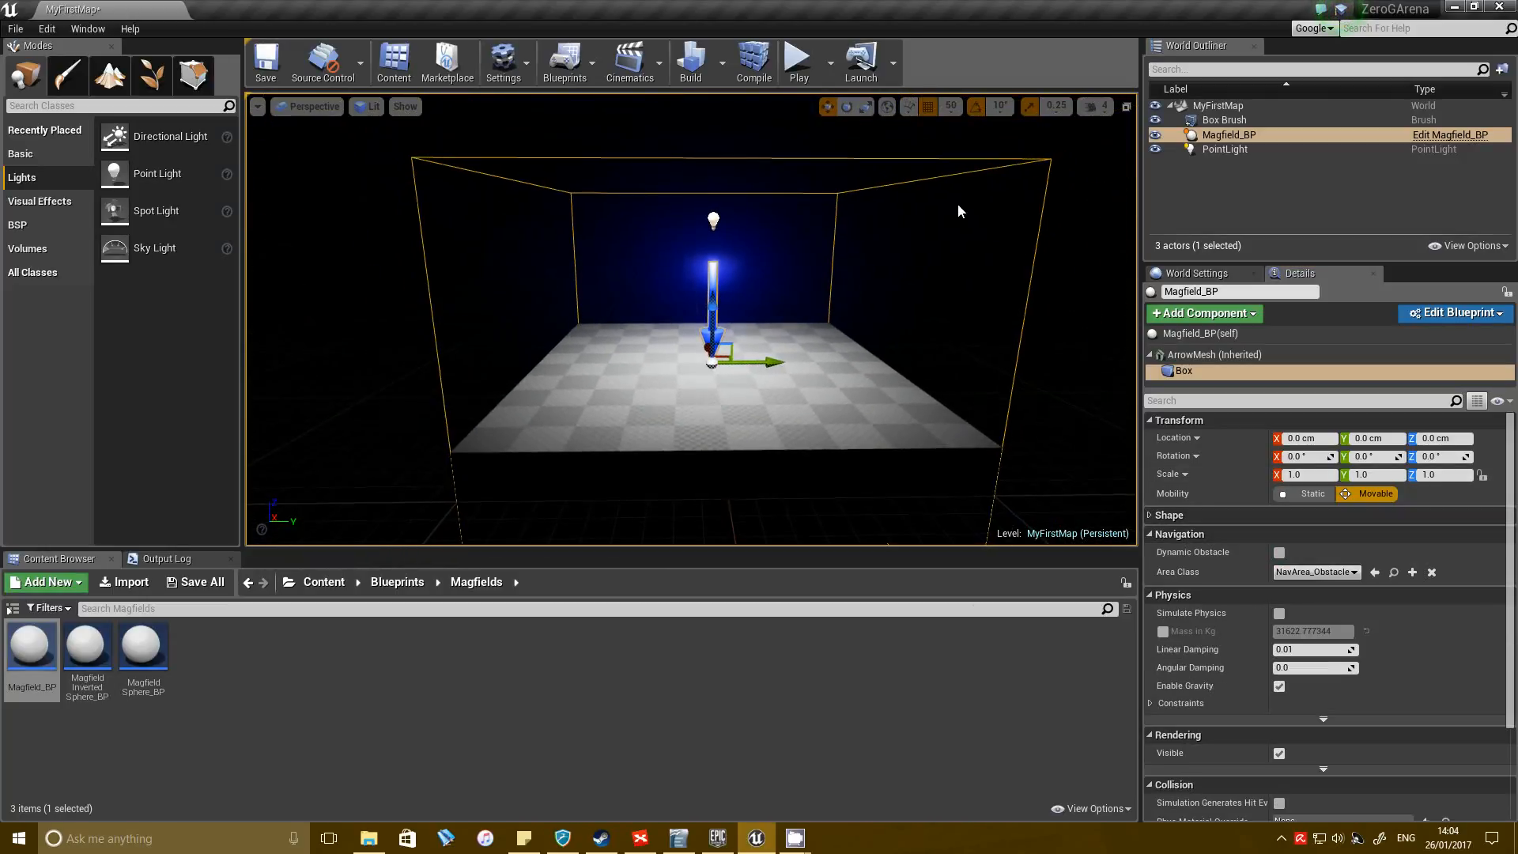
right_click_drag(951, 120, 951, 158)
key("q")
right_click_drag(762, 298, 762, 285)
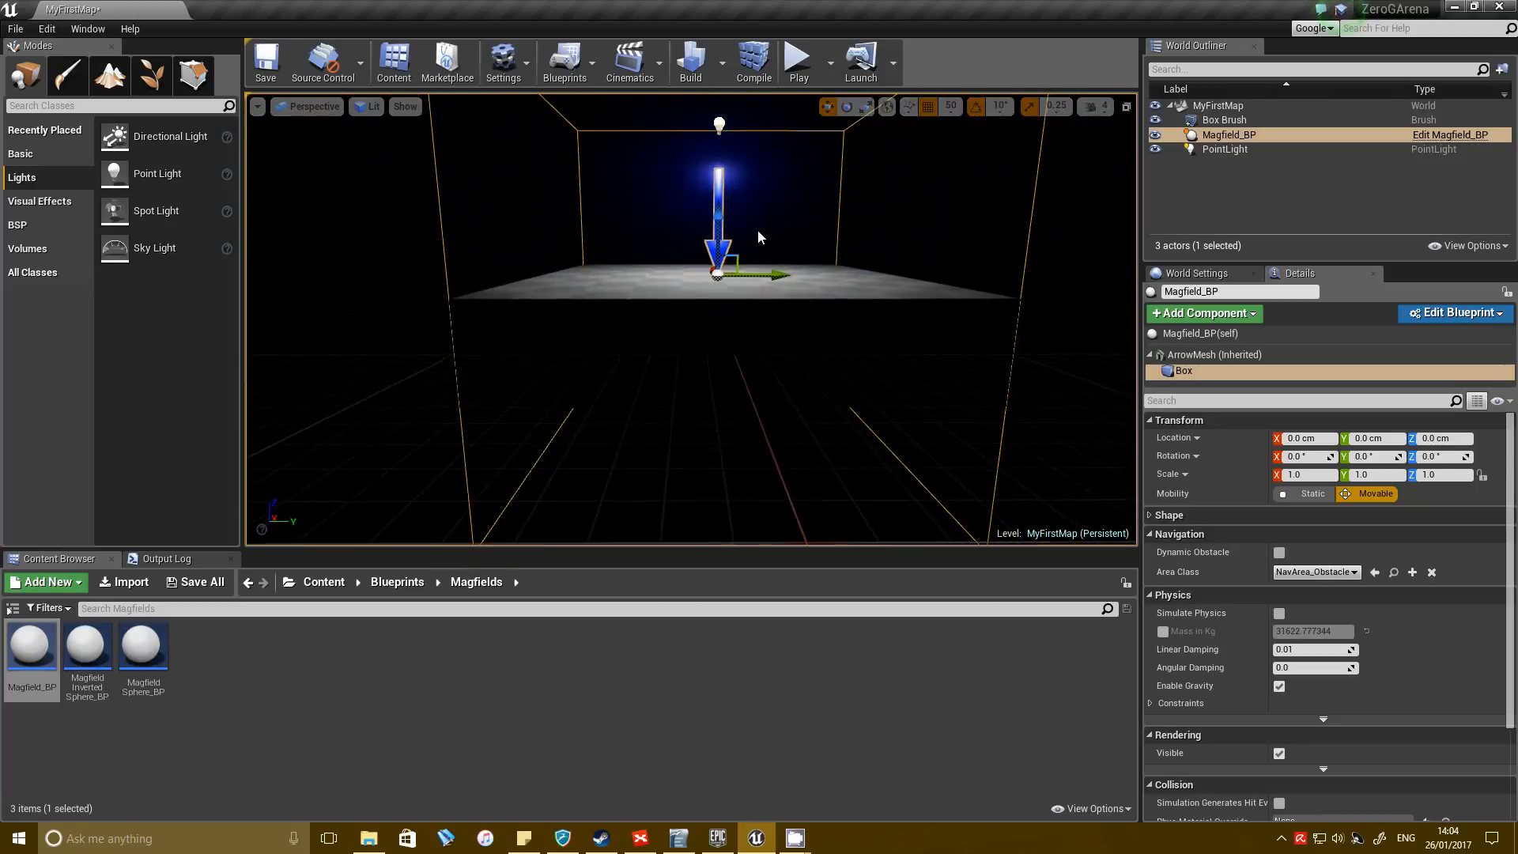
key("w")
right_click_drag(889, 157, 904, 143)
left_click(953, 112)
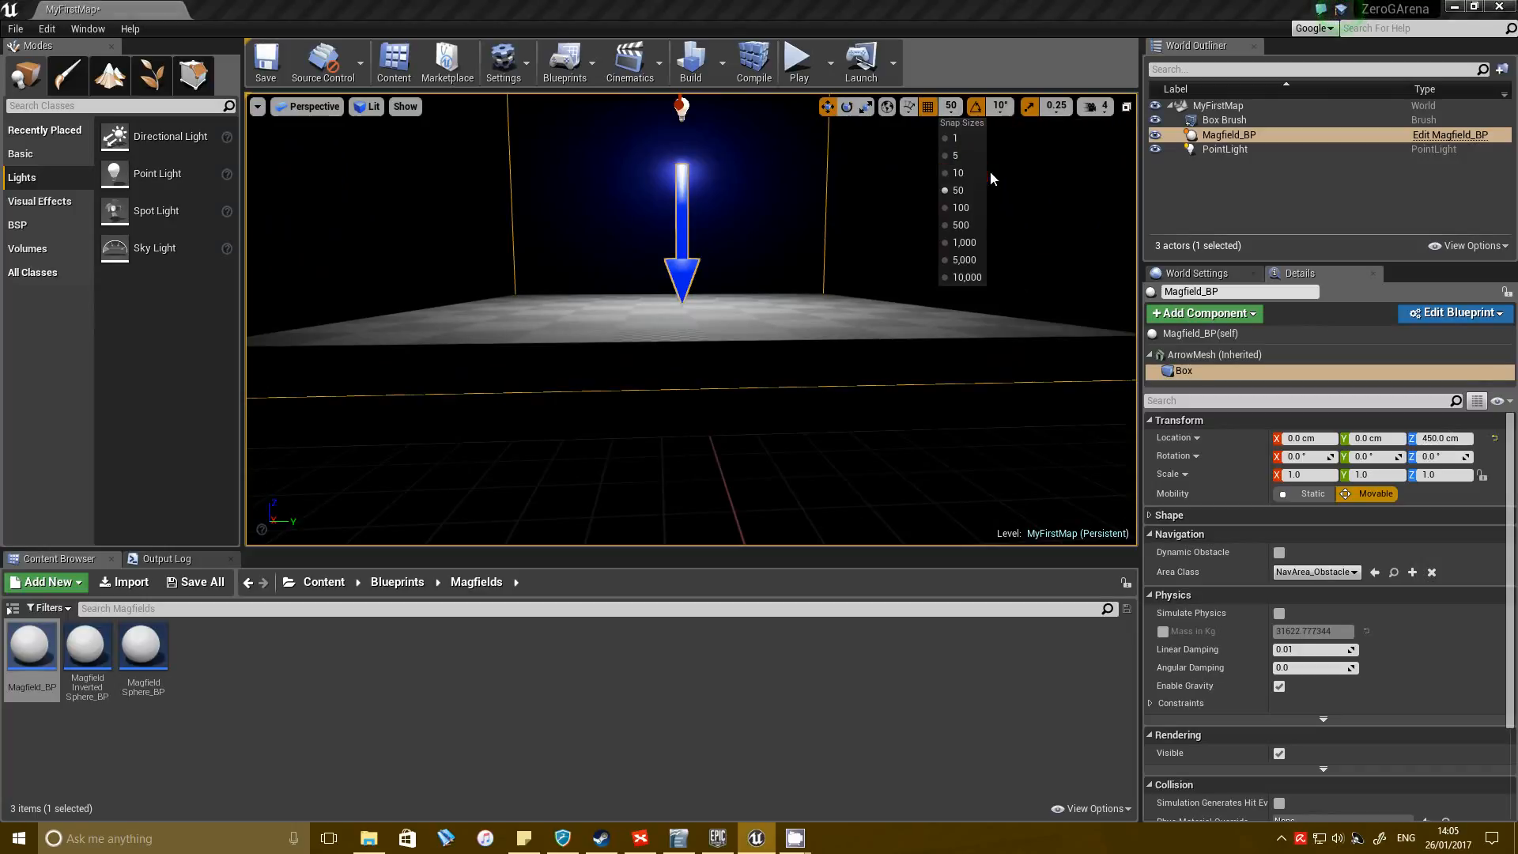
left_click(971, 176)
right_click_drag(812, 219, 786, 188)
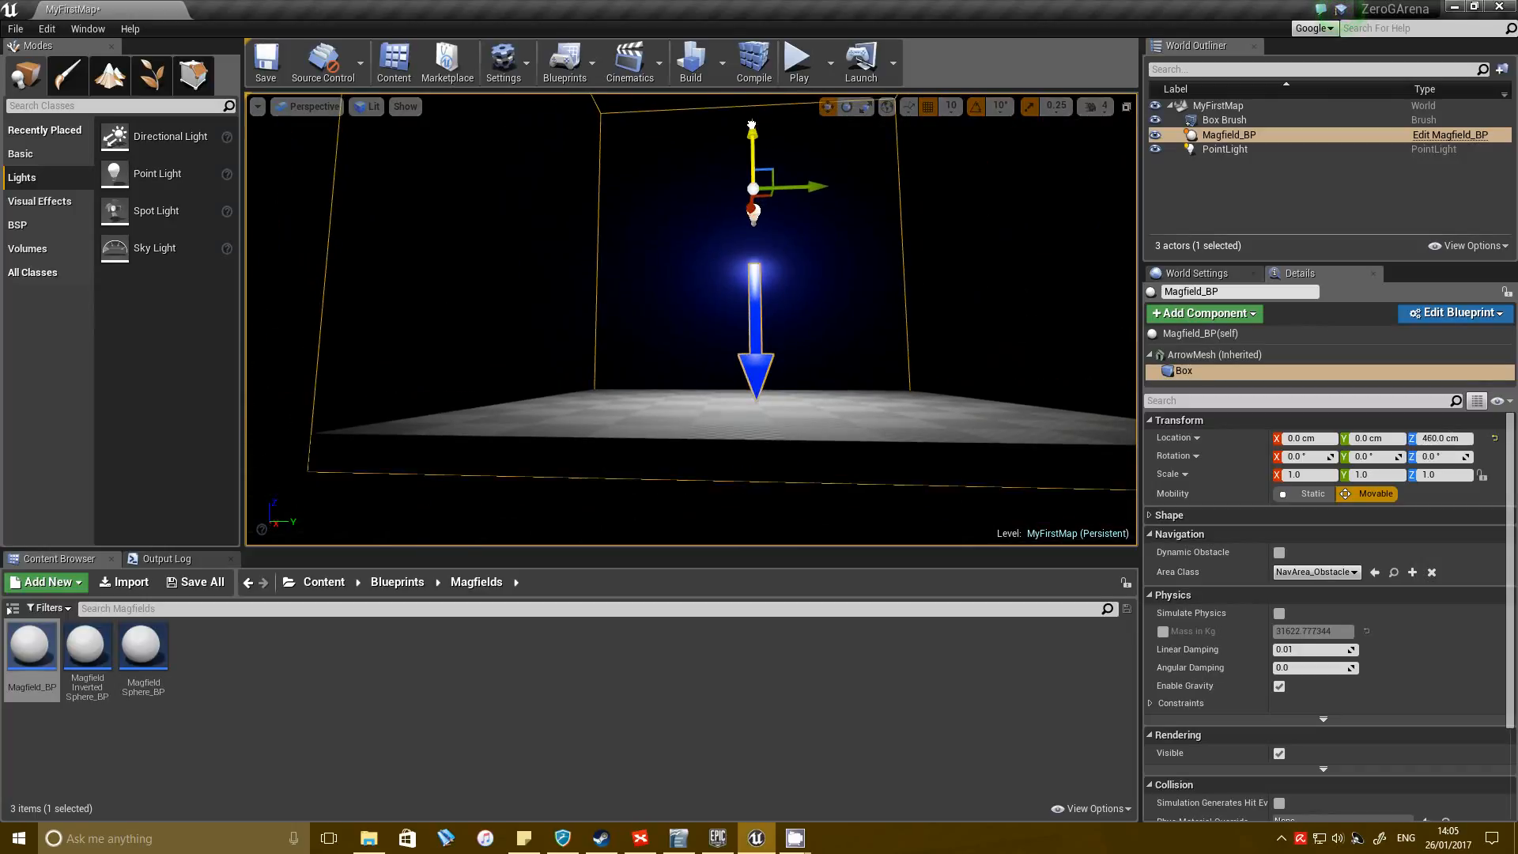
key("w")
mouse_move(703, 353)
right_mouse_down()
mouse_move(721, 373)
mouse_move(705, 368)
right_mouse_up()
Save the level and play it in the viewport to test the character inside the magfield's box.
right_click_drag(350, 424, 530, 380)
key("a")
key("s")
key("w")
left_click(830, 64)
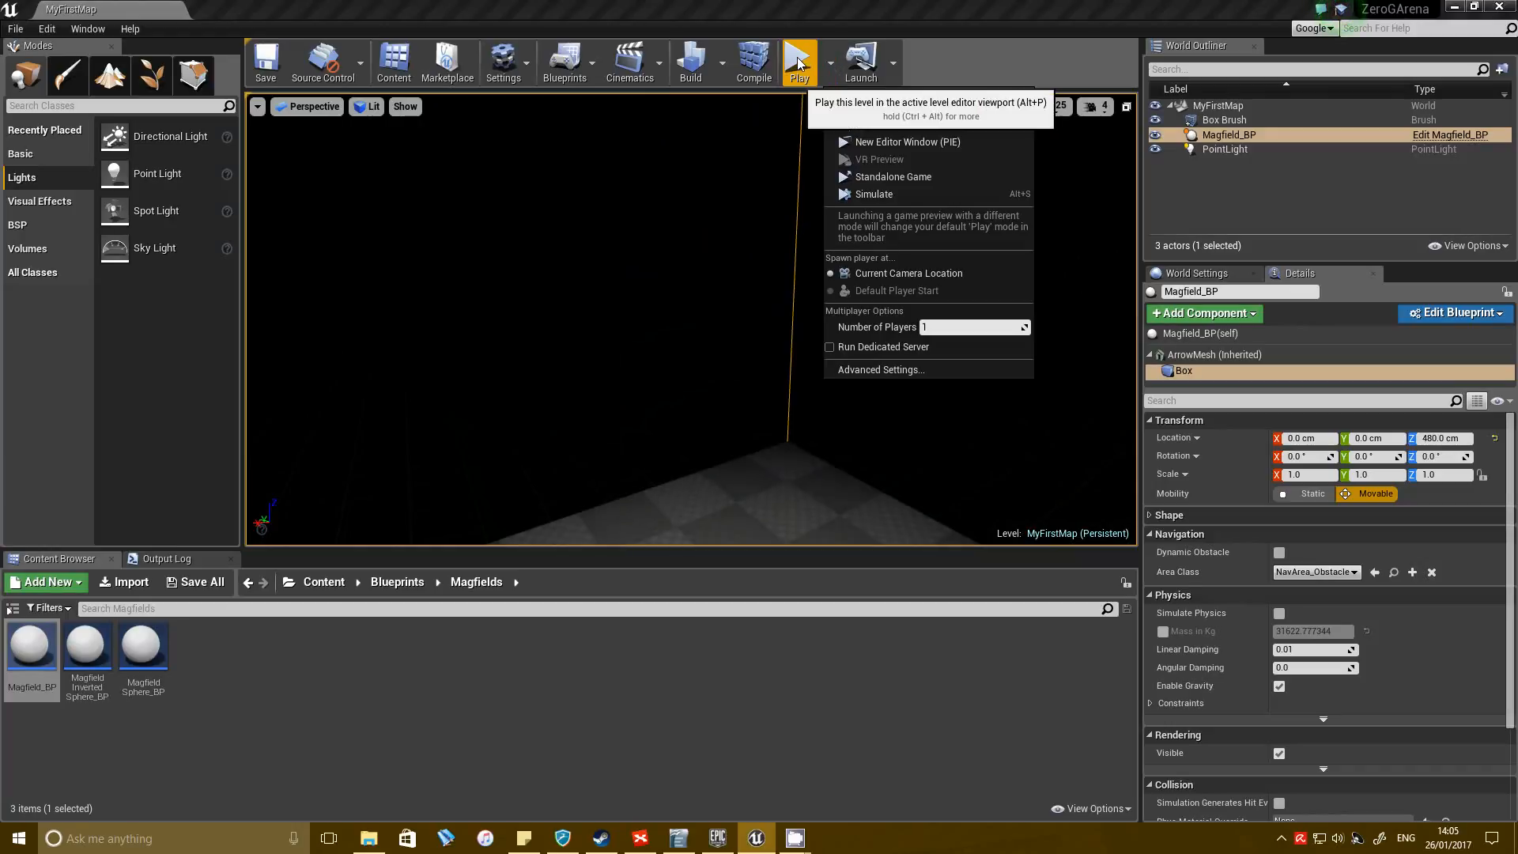
left_click(797, 63)
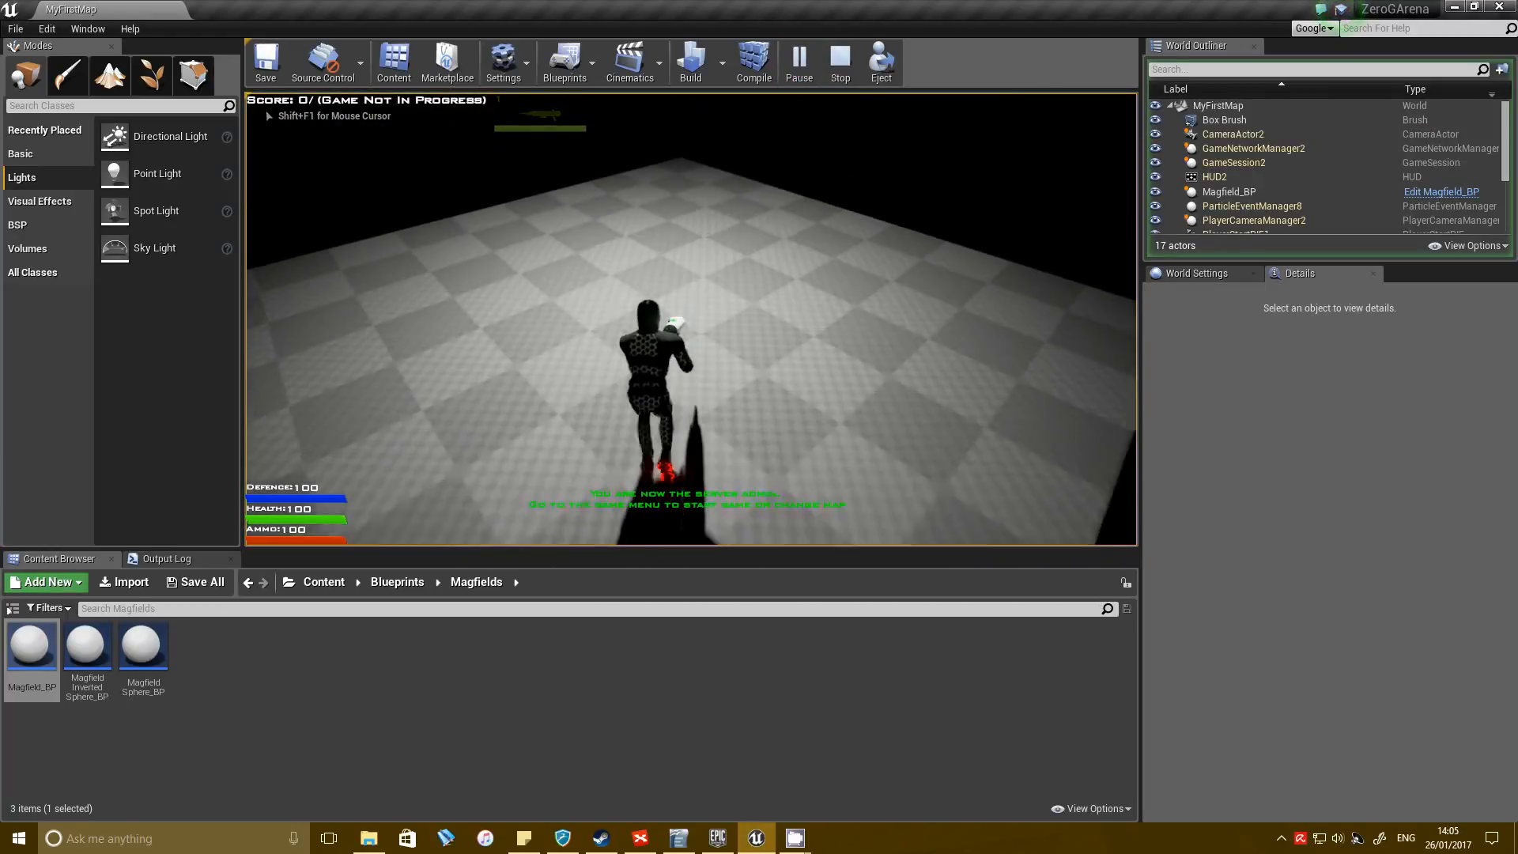
key("space")
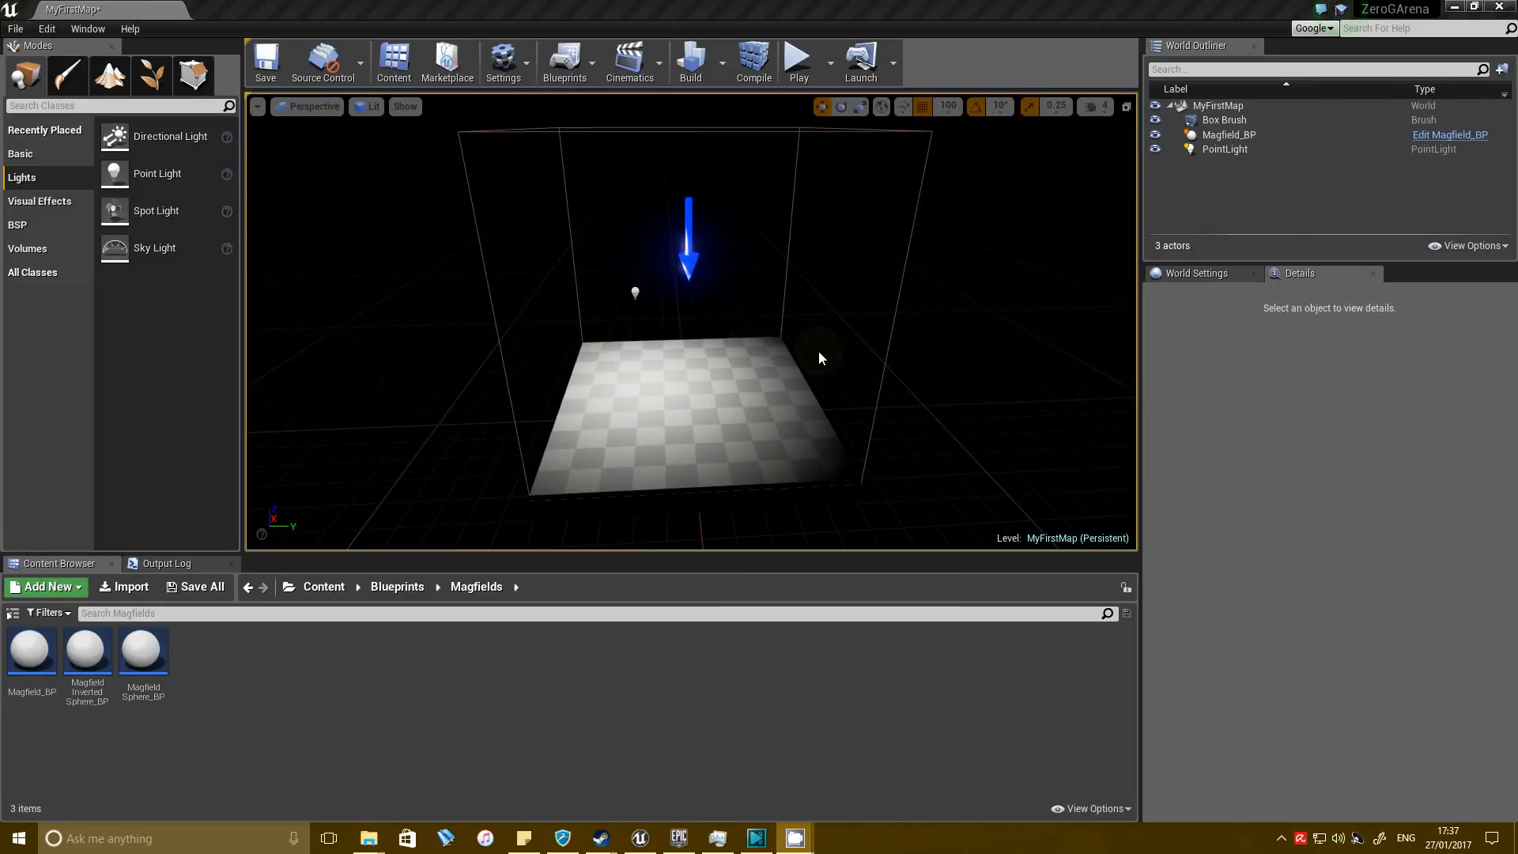
Select the floor brush and its magfield together and place a duplicate of both at Y -1500 cm, focusing the view on the copies.
left_click(702, 427)
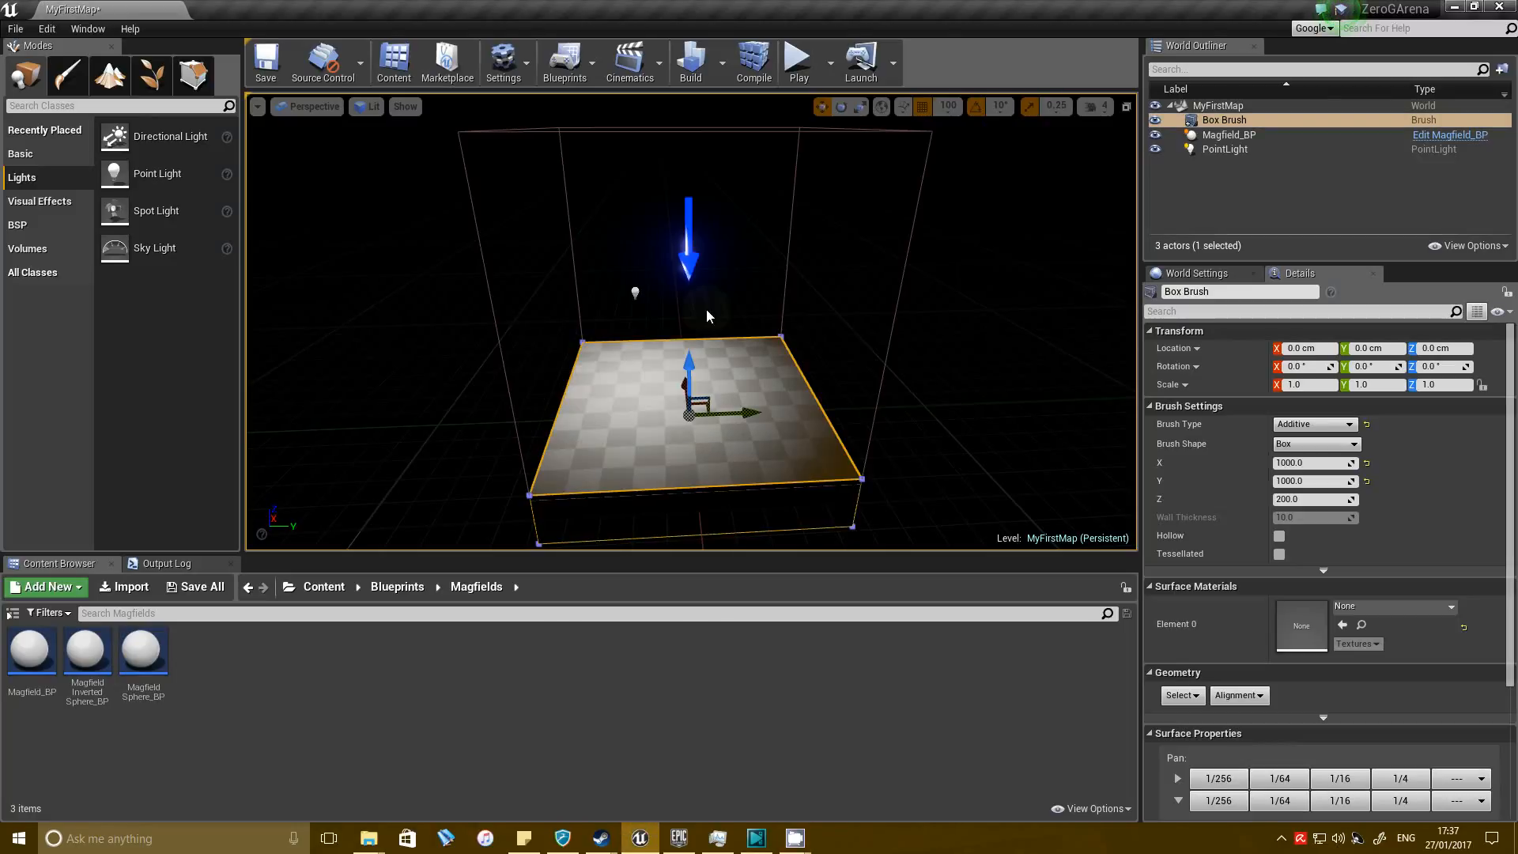
left_click(689, 259, "ctrl")
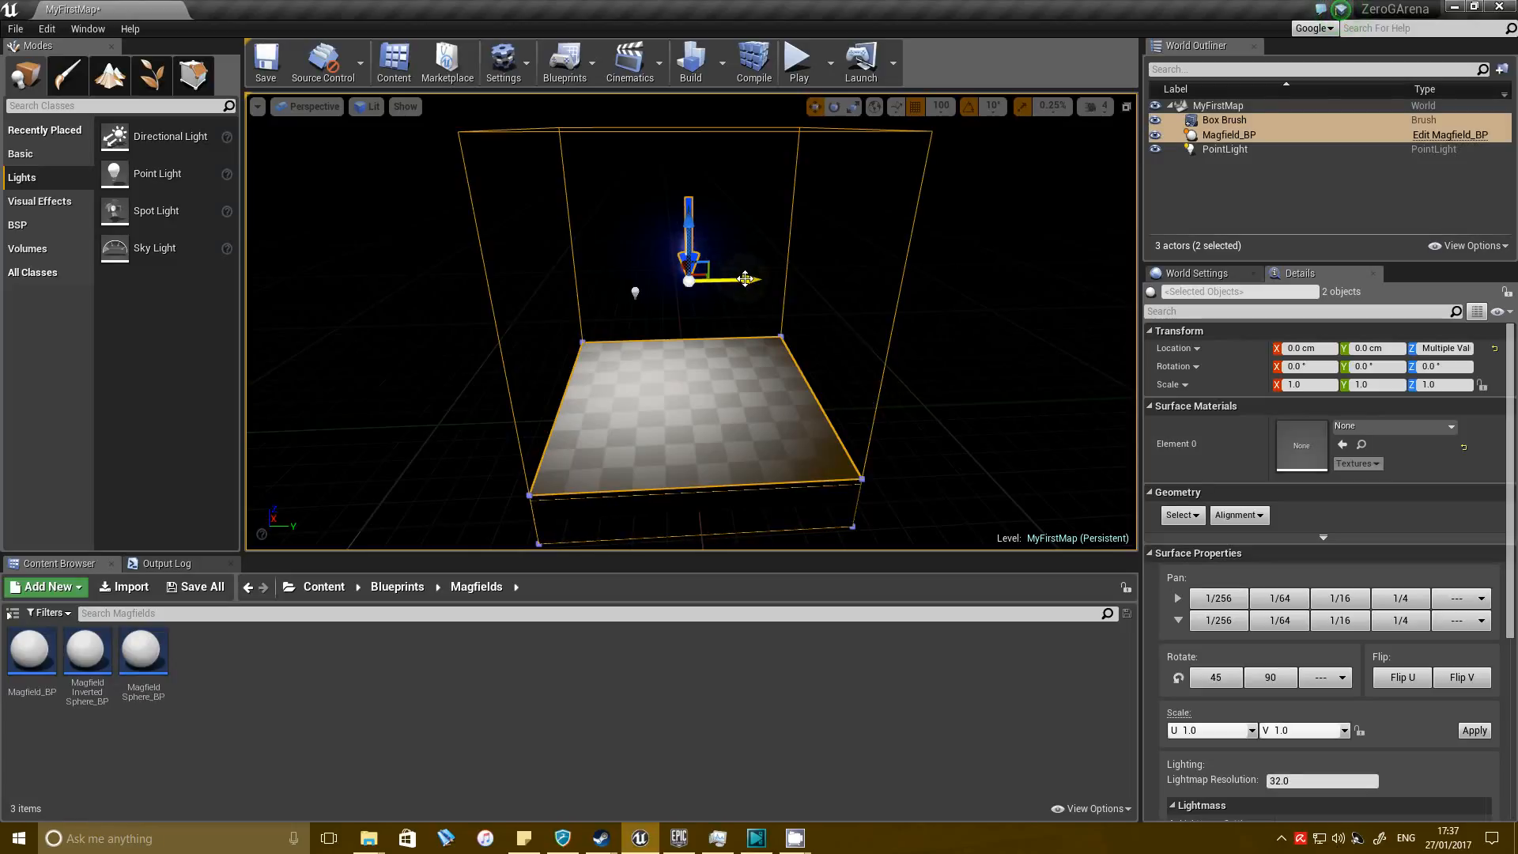
left_click_drag(748, 279, 299, 272, "alt")
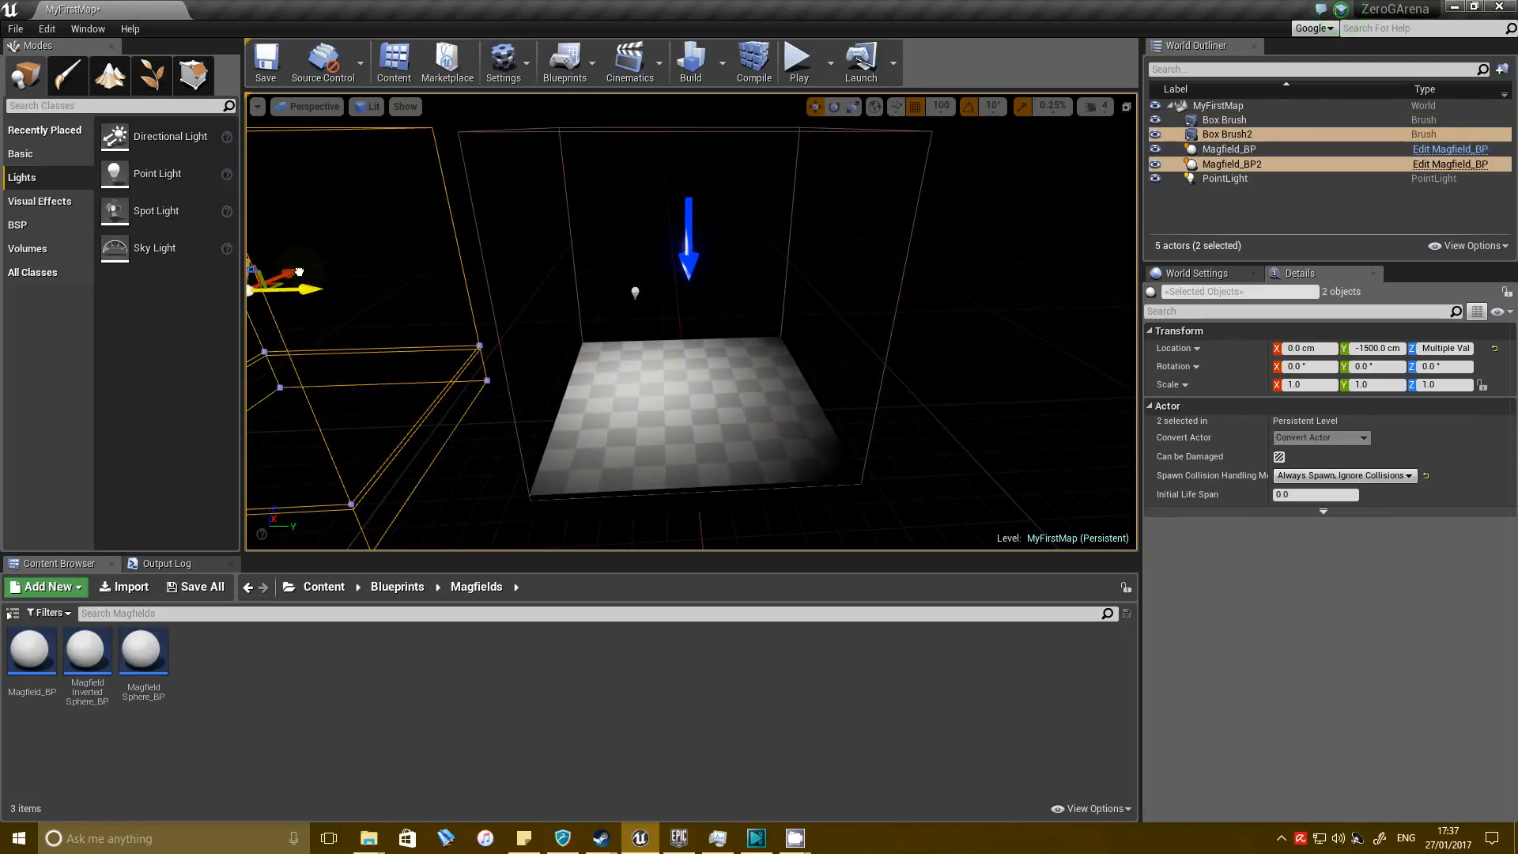
key("f")
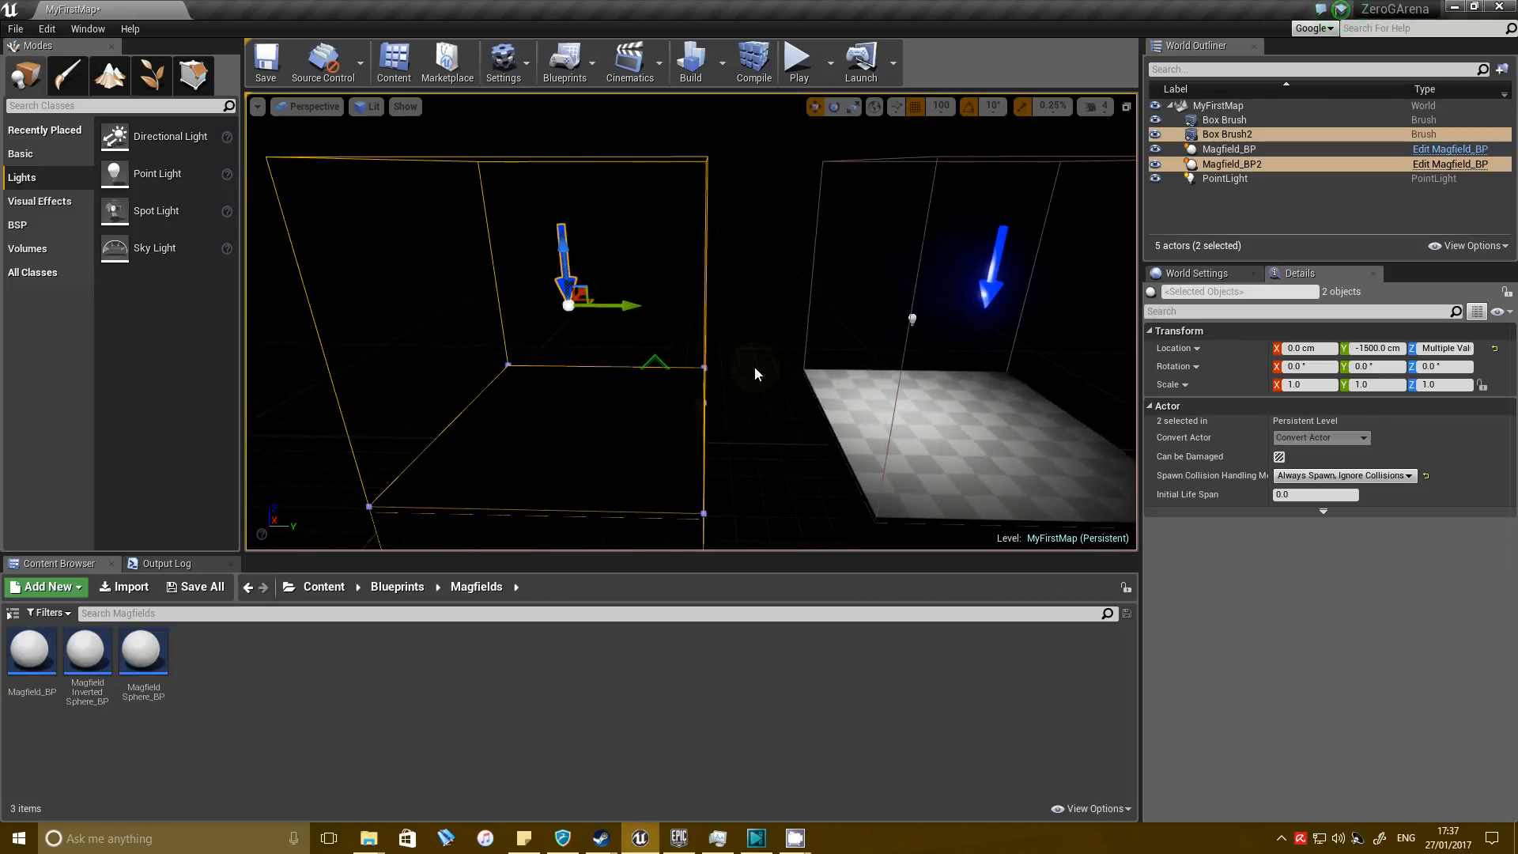
Switch the viewport to Unlit and rotate the duplicated floor and magfield 90° about the X axis to form a wall.
left_click(369, 106)
left_click(379, 155)
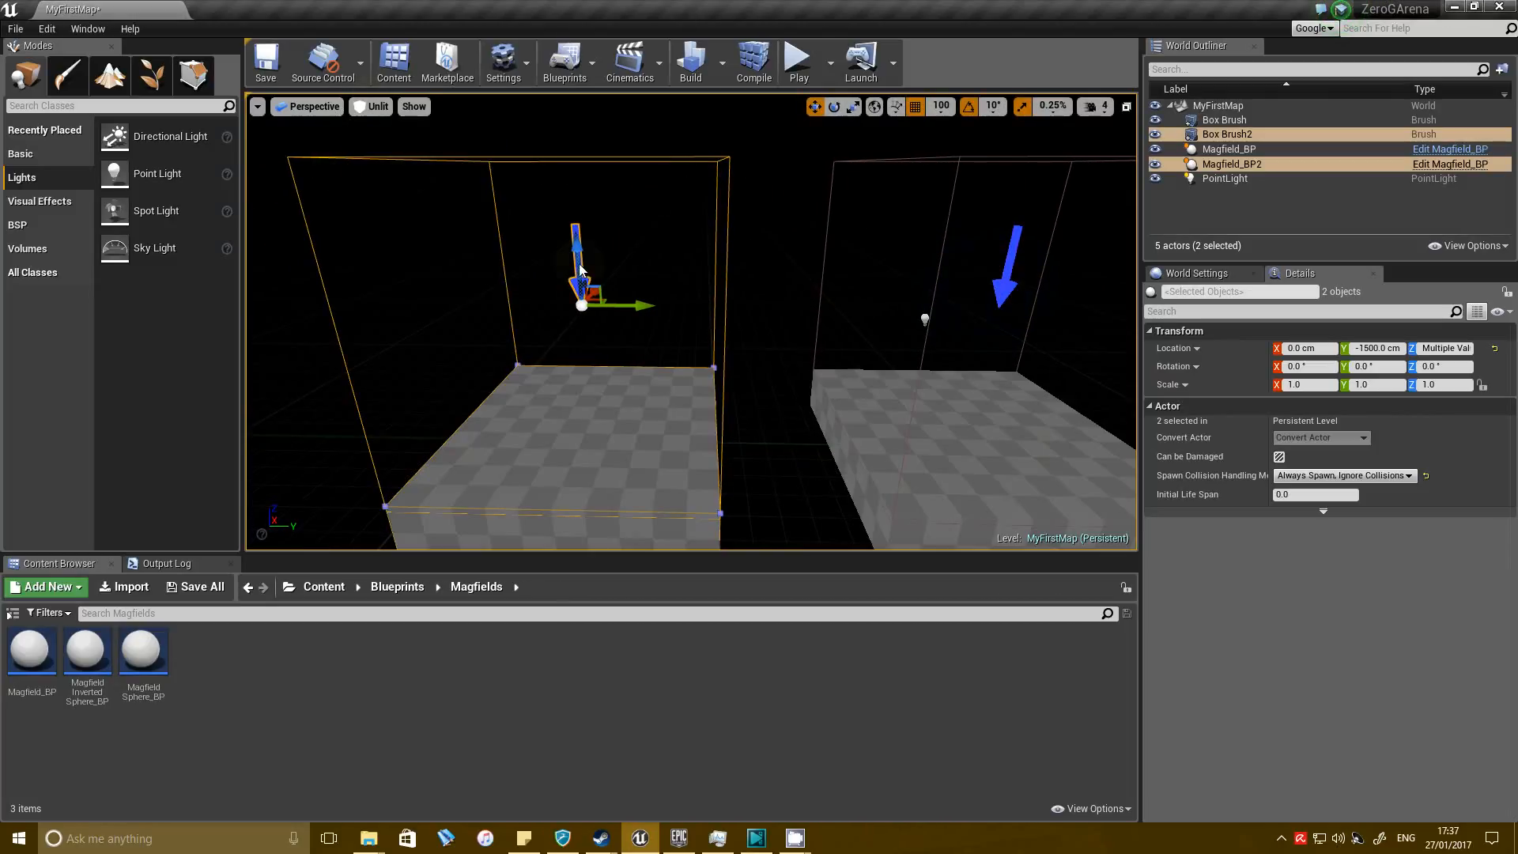
key("e")
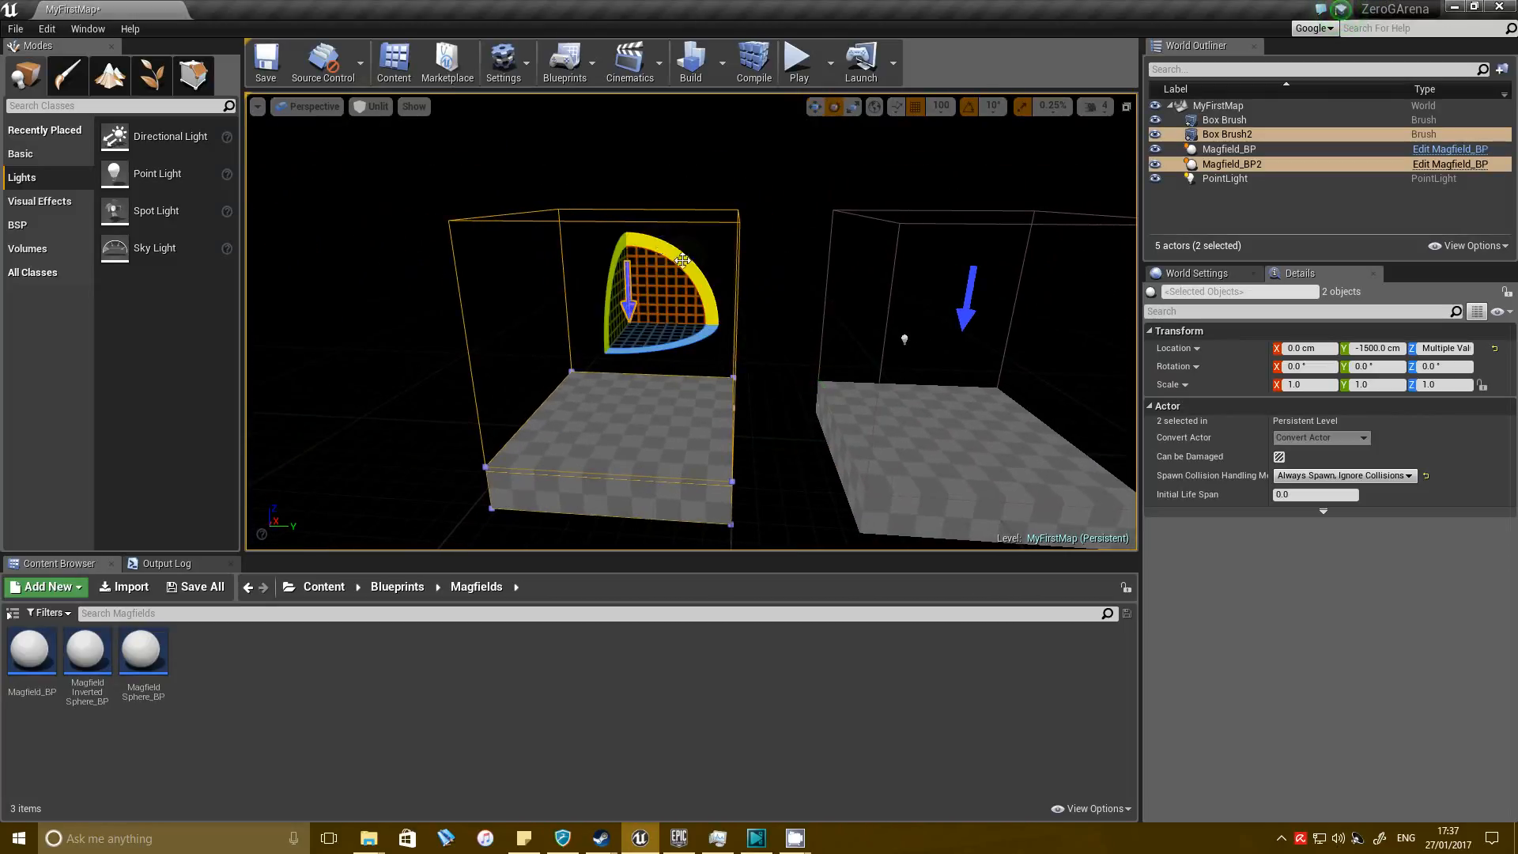
mouse_move(669, 258)
left_mouse_down()
mouse_move(645, 300)
mouse_move(669, 247)
left_mouse_up()
key("w")
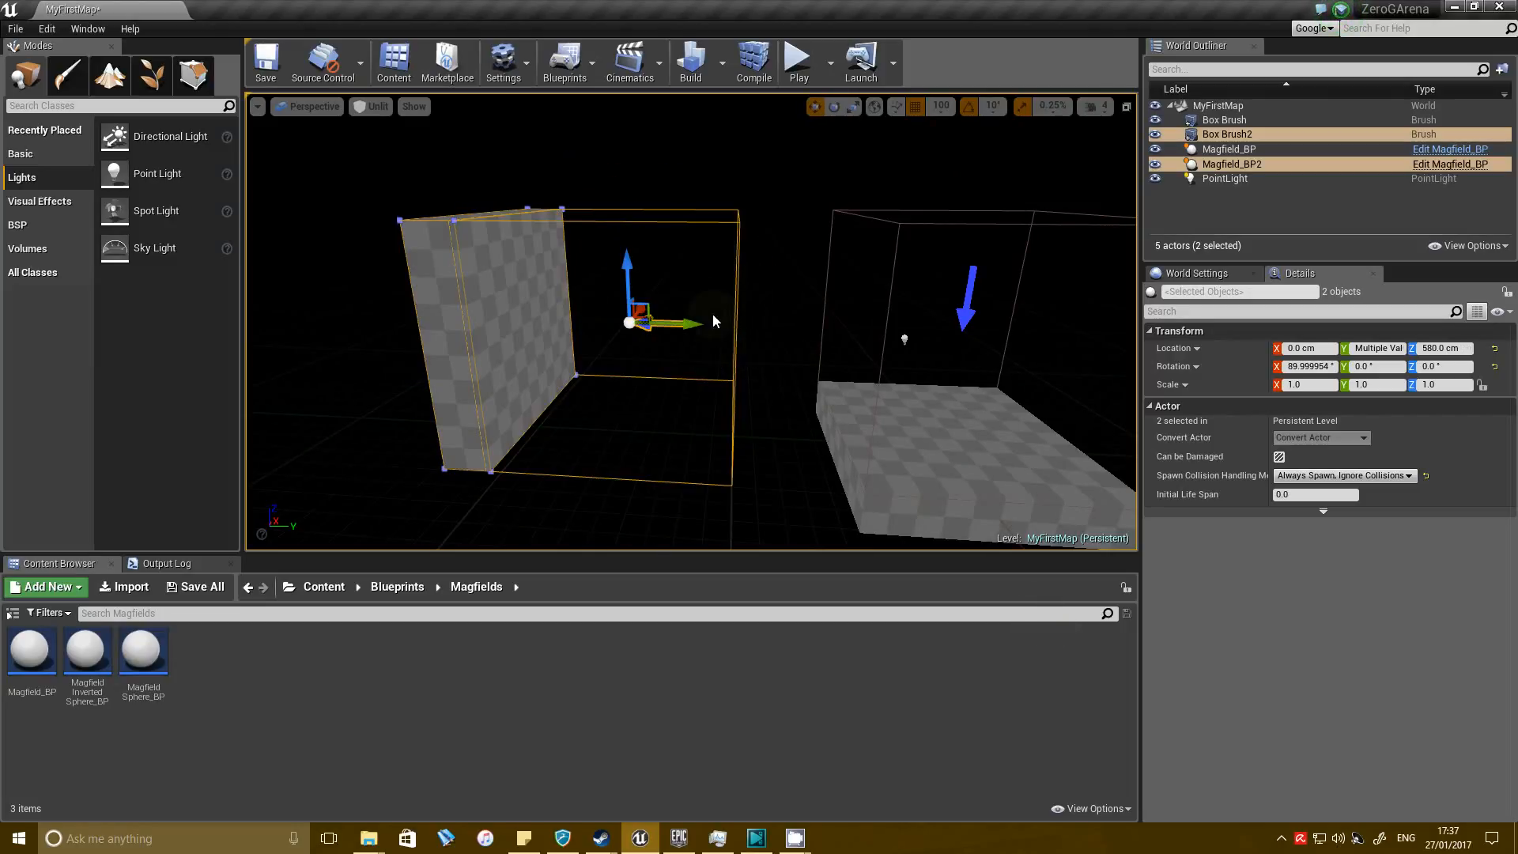
Play the level in the viewport and walk the character from the floor across to the wall to test the second magfield.
left_click_drag(756, 340, 837, 357)
key("w")
mouse_move(838, 357)
right_mouse_down()
mouse_move(853, 472)
mouse_move(822, 380)
right_mouse_up()
key("s")
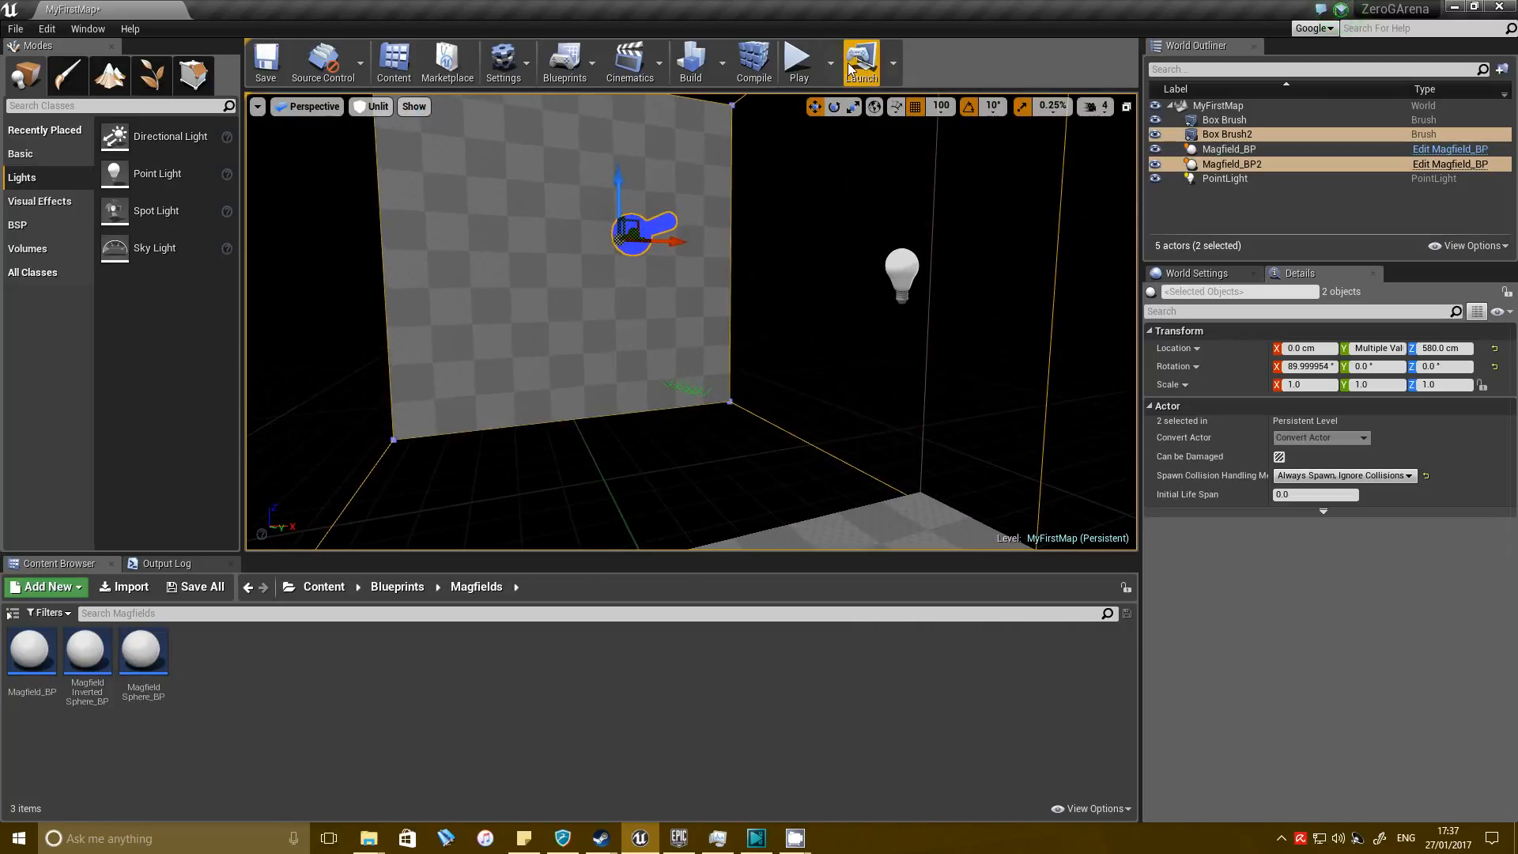
left_click(802, 65)
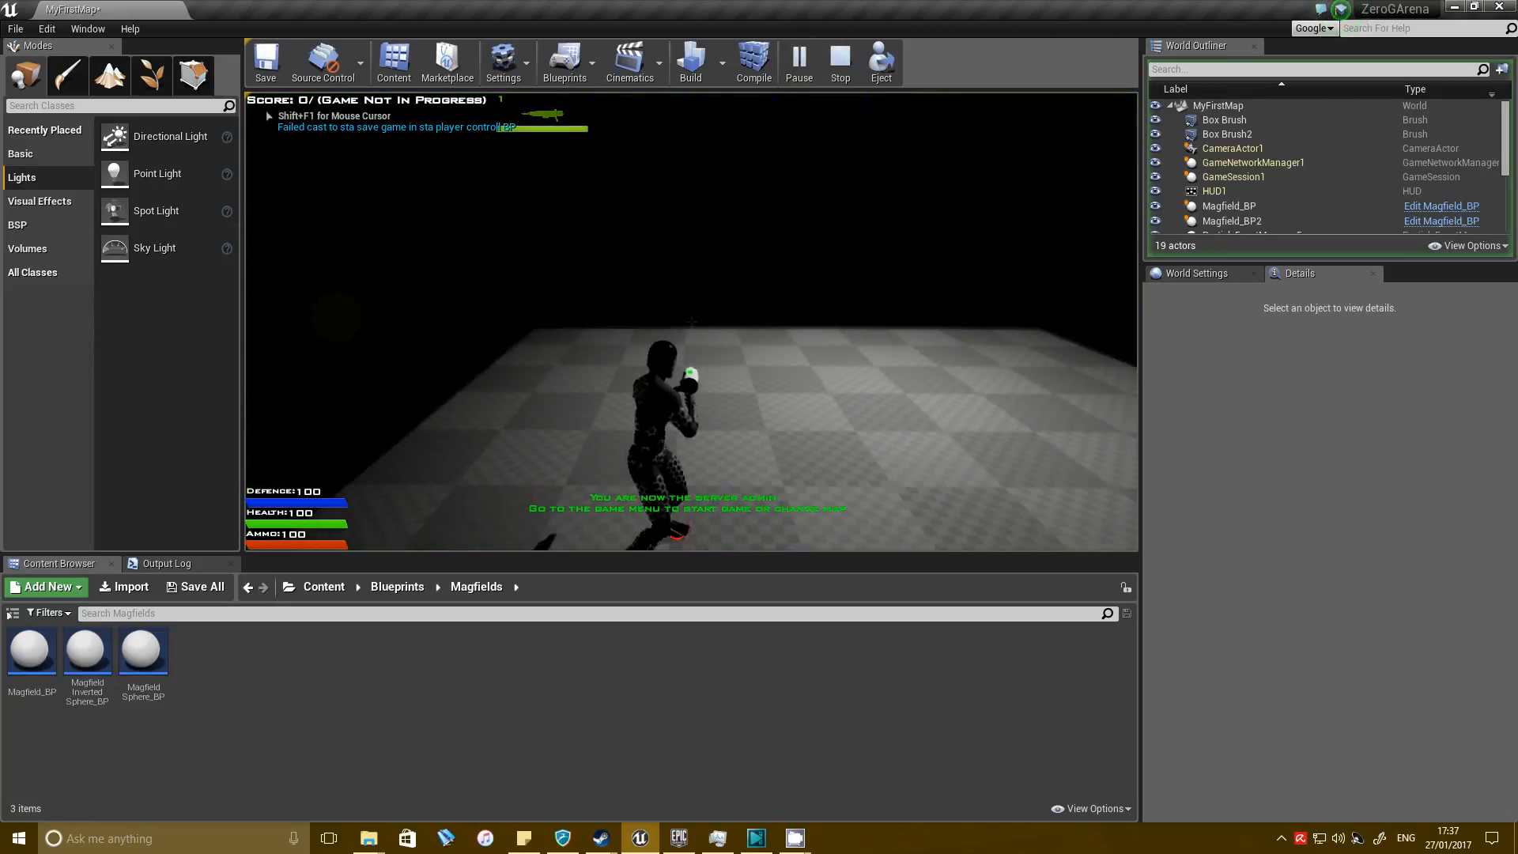
key("w")
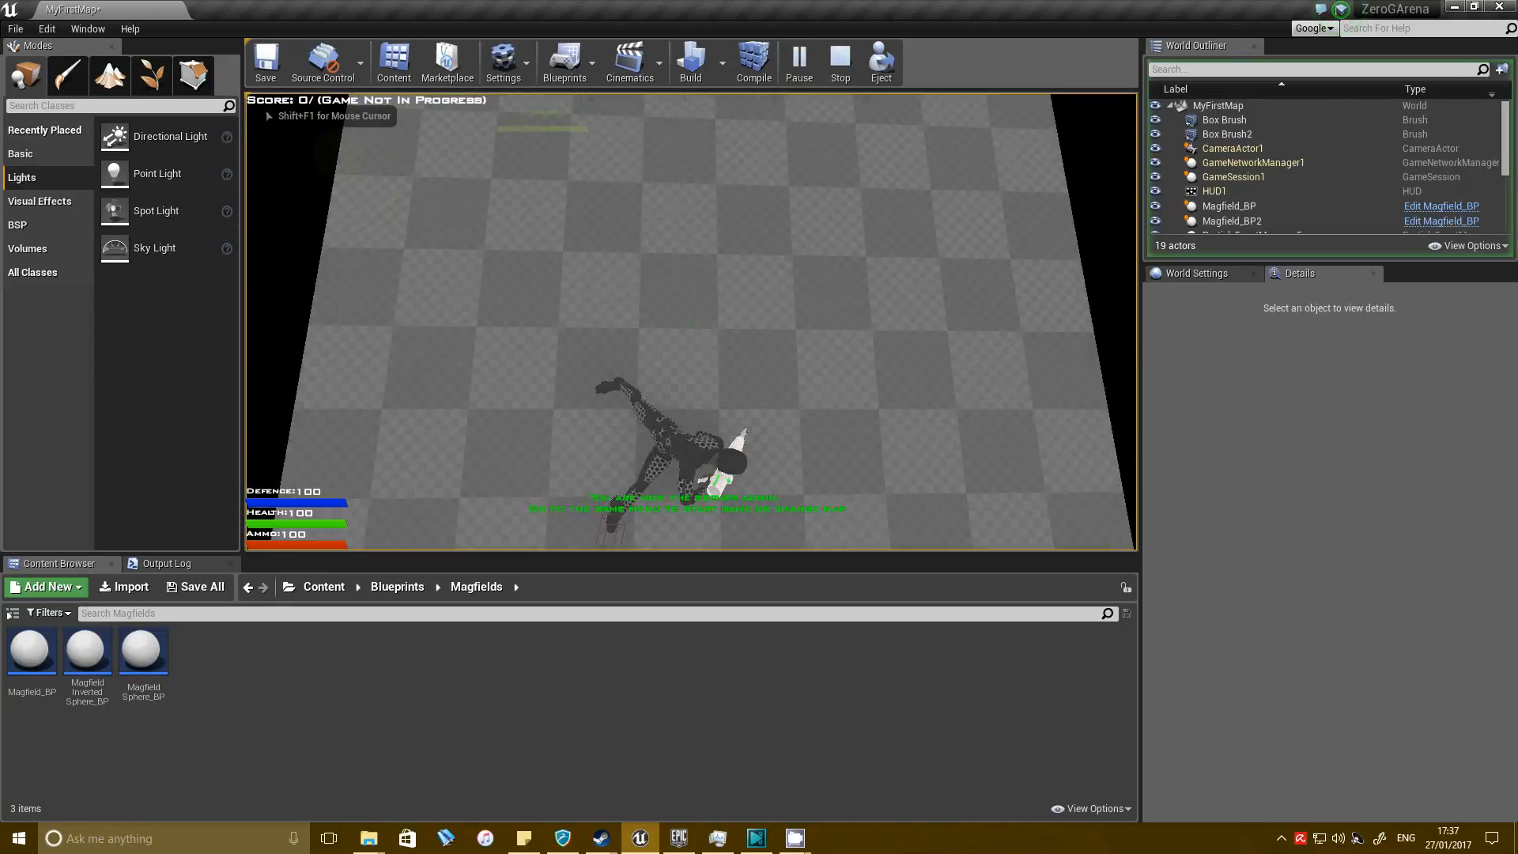
key("w")
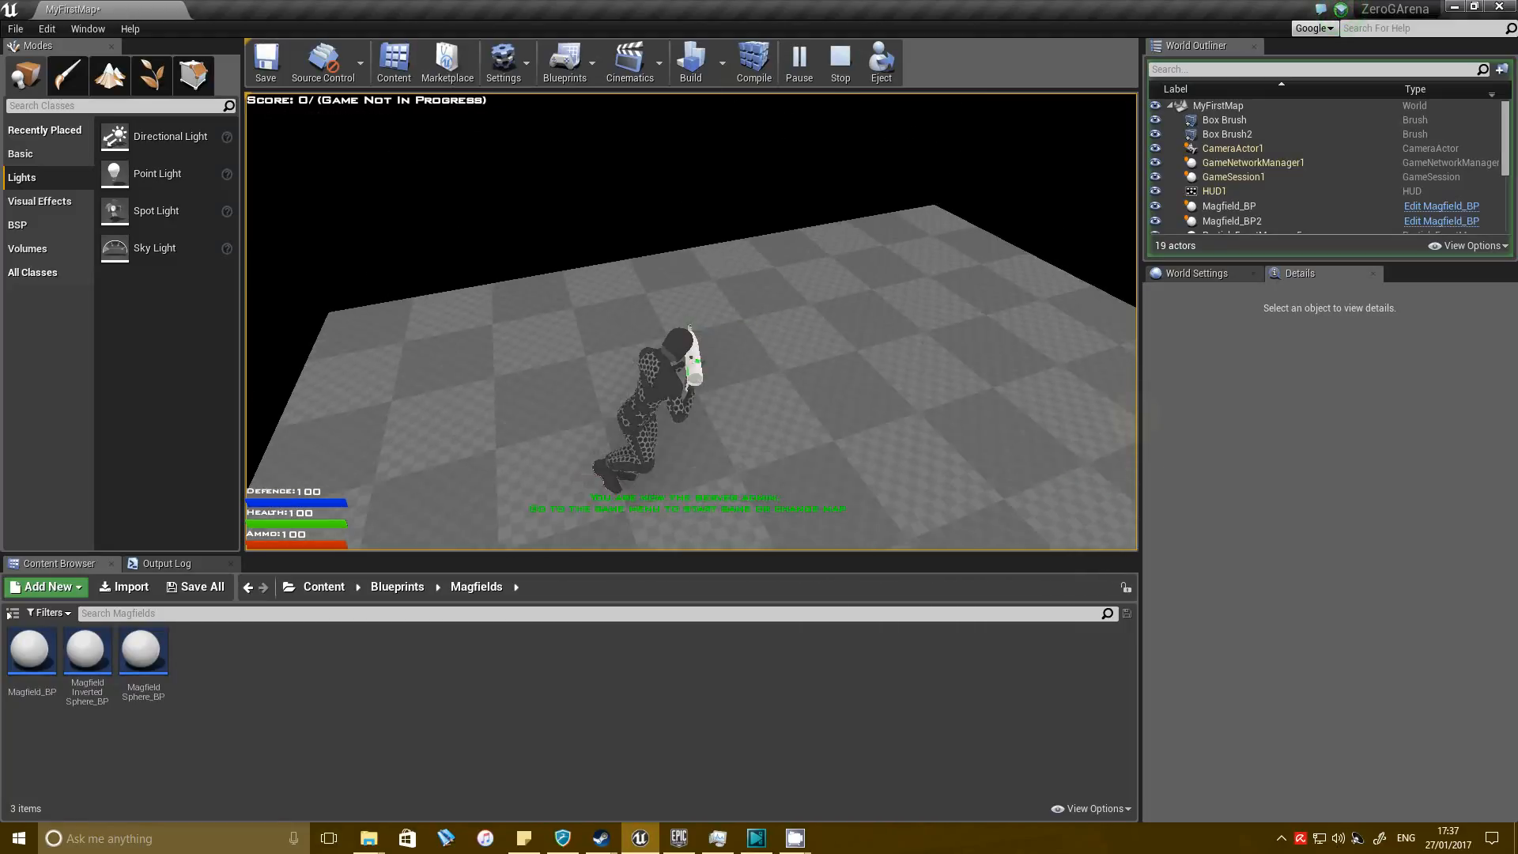
left_click(255, 78)
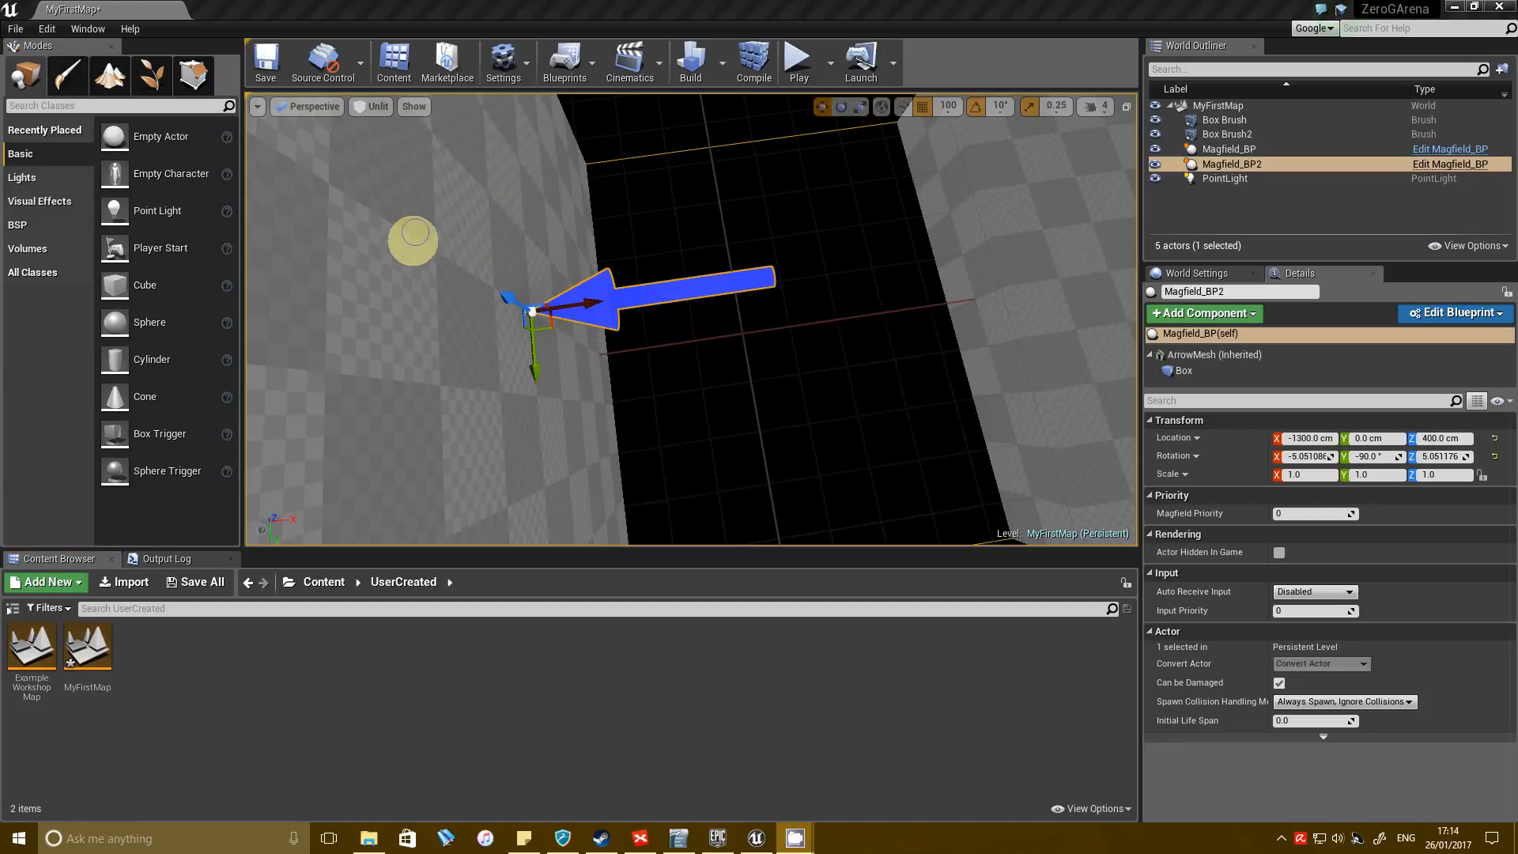
Move the wall's magfield along X to -1500 cm and back to -1300 cm, comparing its box with the floor's magfield.
right_click(1054, 426)
right_click_drag(713, 289, 685, 192)
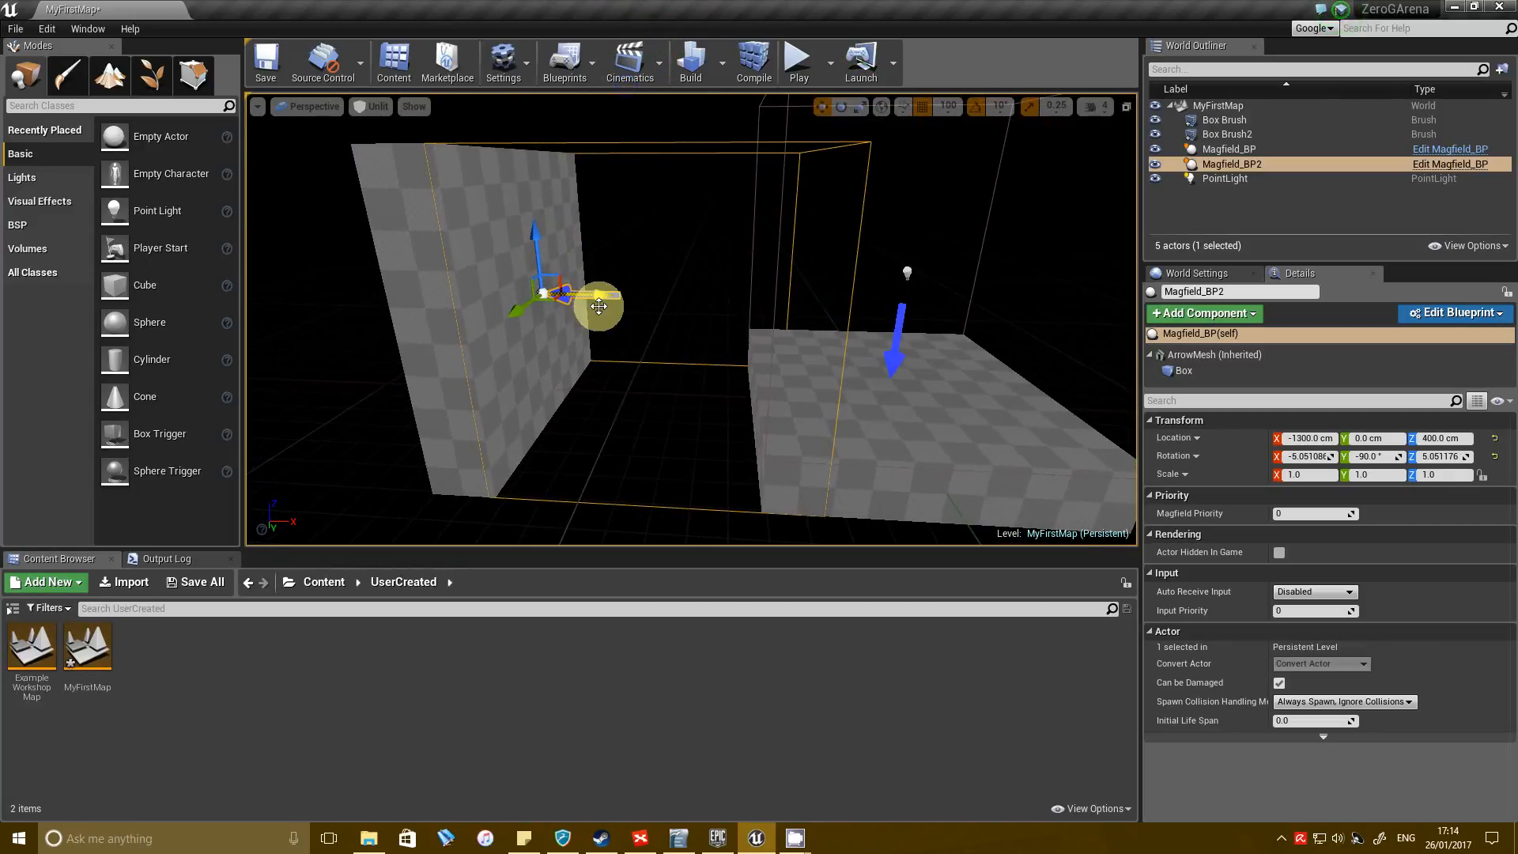
left_click_drag(564, 295, 538, 295)
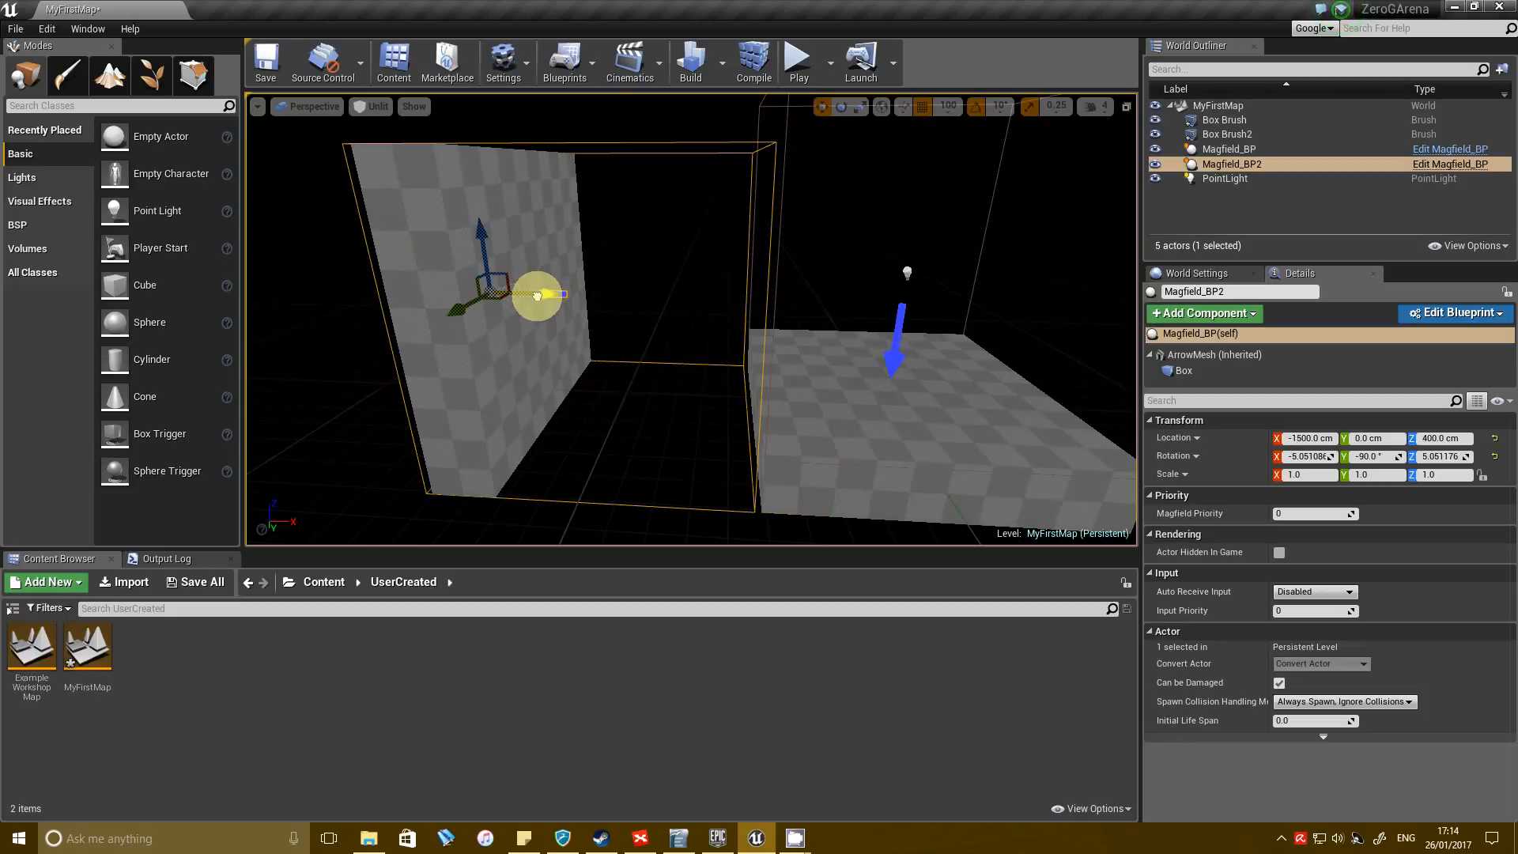
right_click_drag(601, 294, 300, 209)
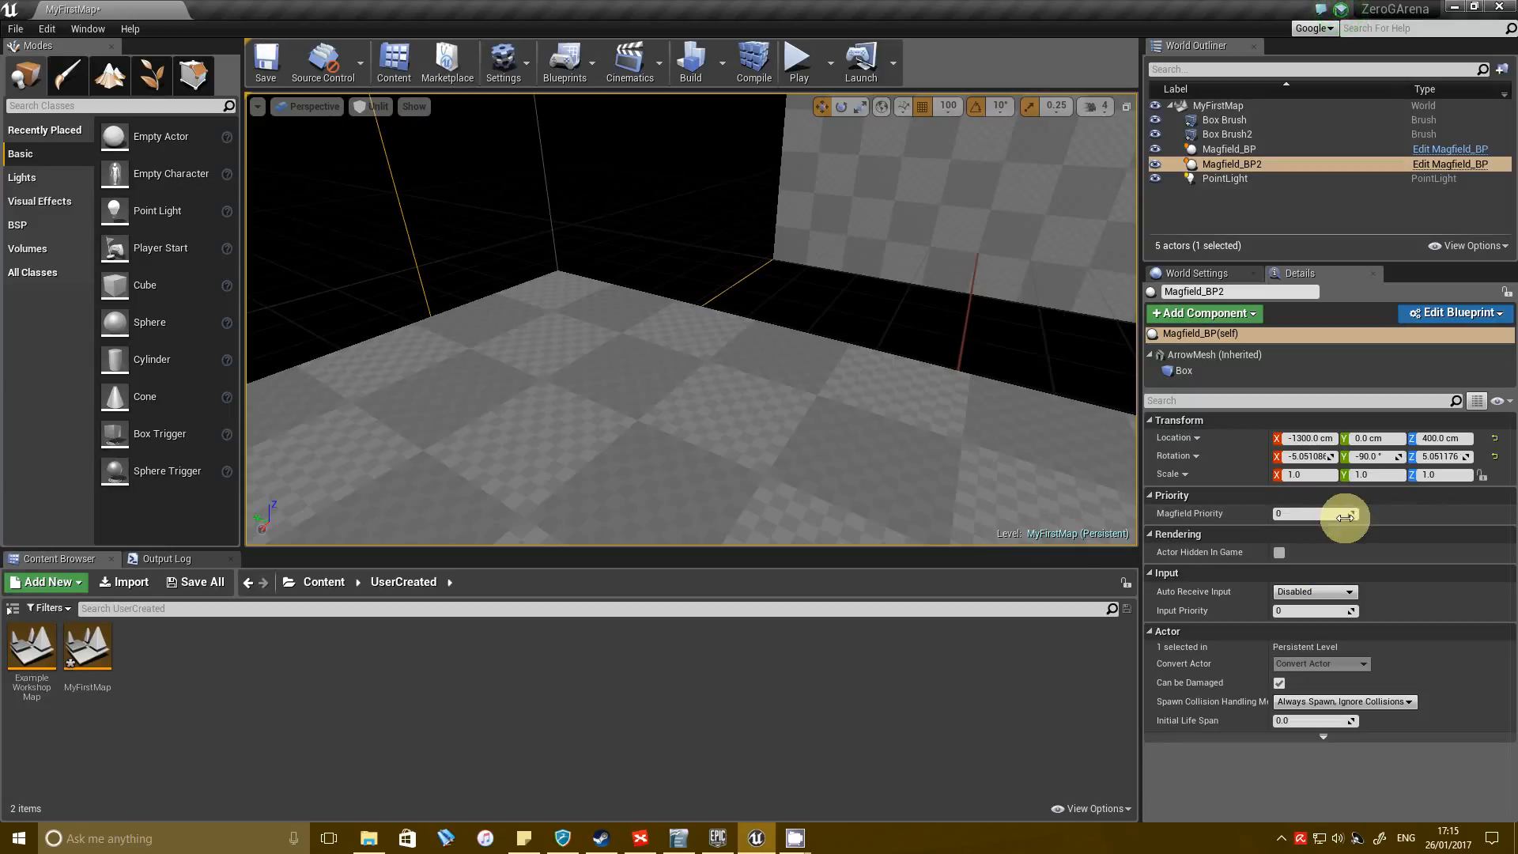
Play the level to test how the character behaves where the two magfields overlap, and stop the session.
key("f")
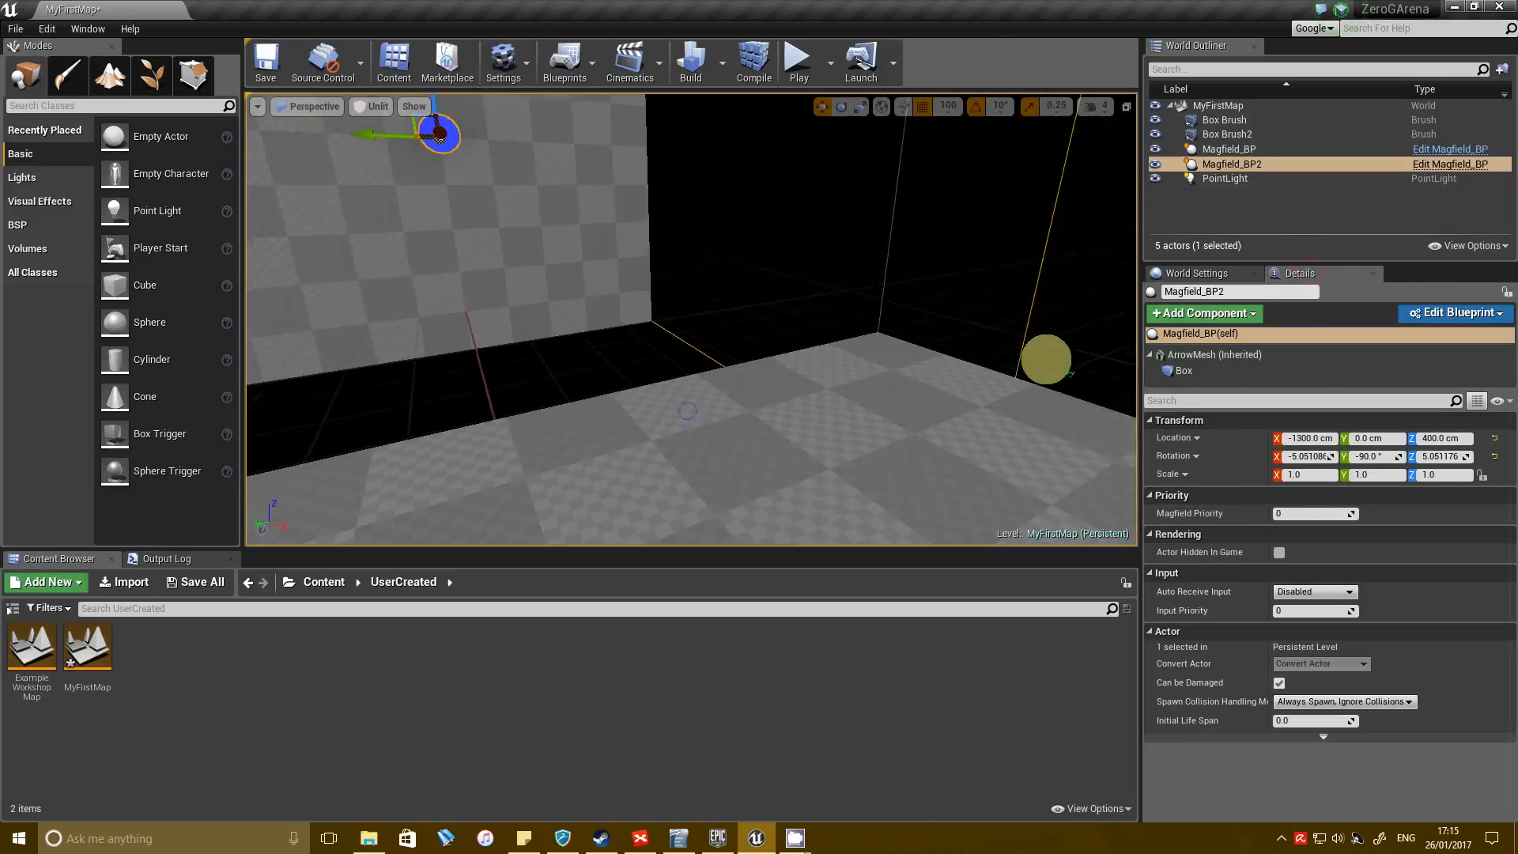
left_click(828, 60)
left_click(798, 62)
left_click(832, 356)
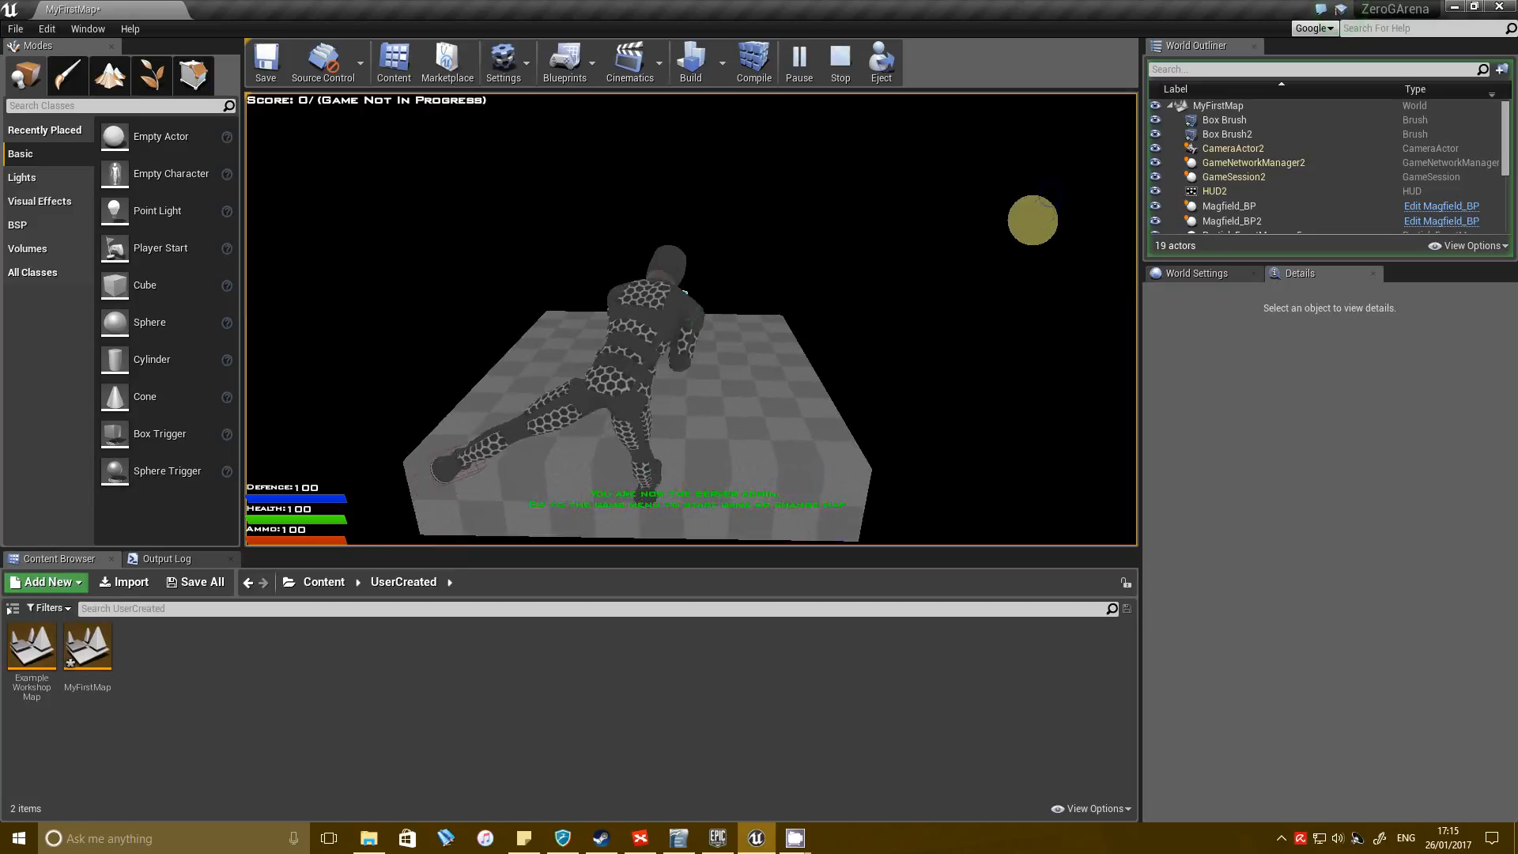
left_click(916, 255)
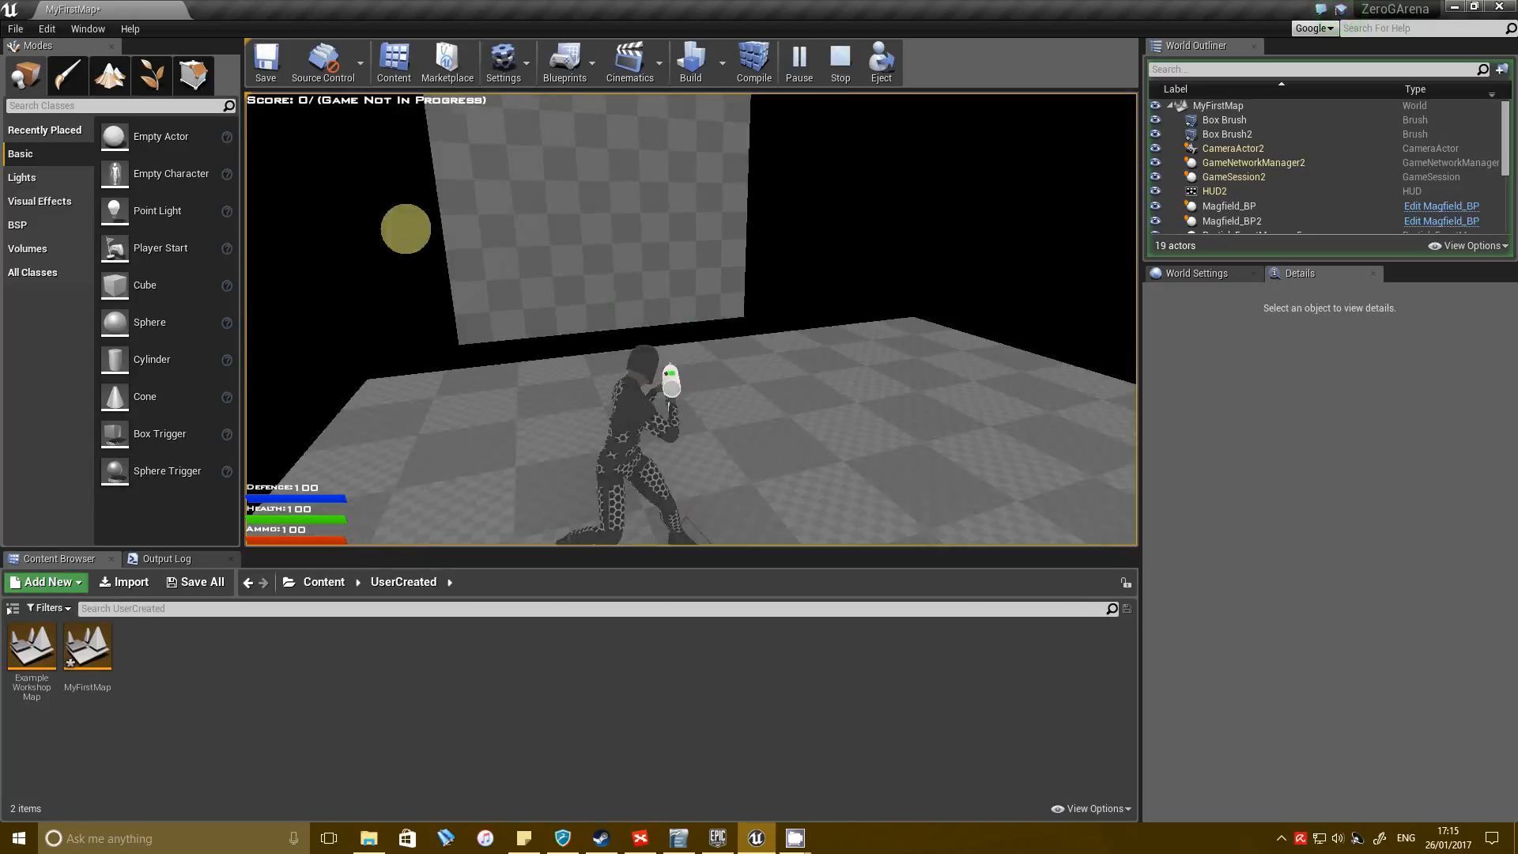
key("Escape")
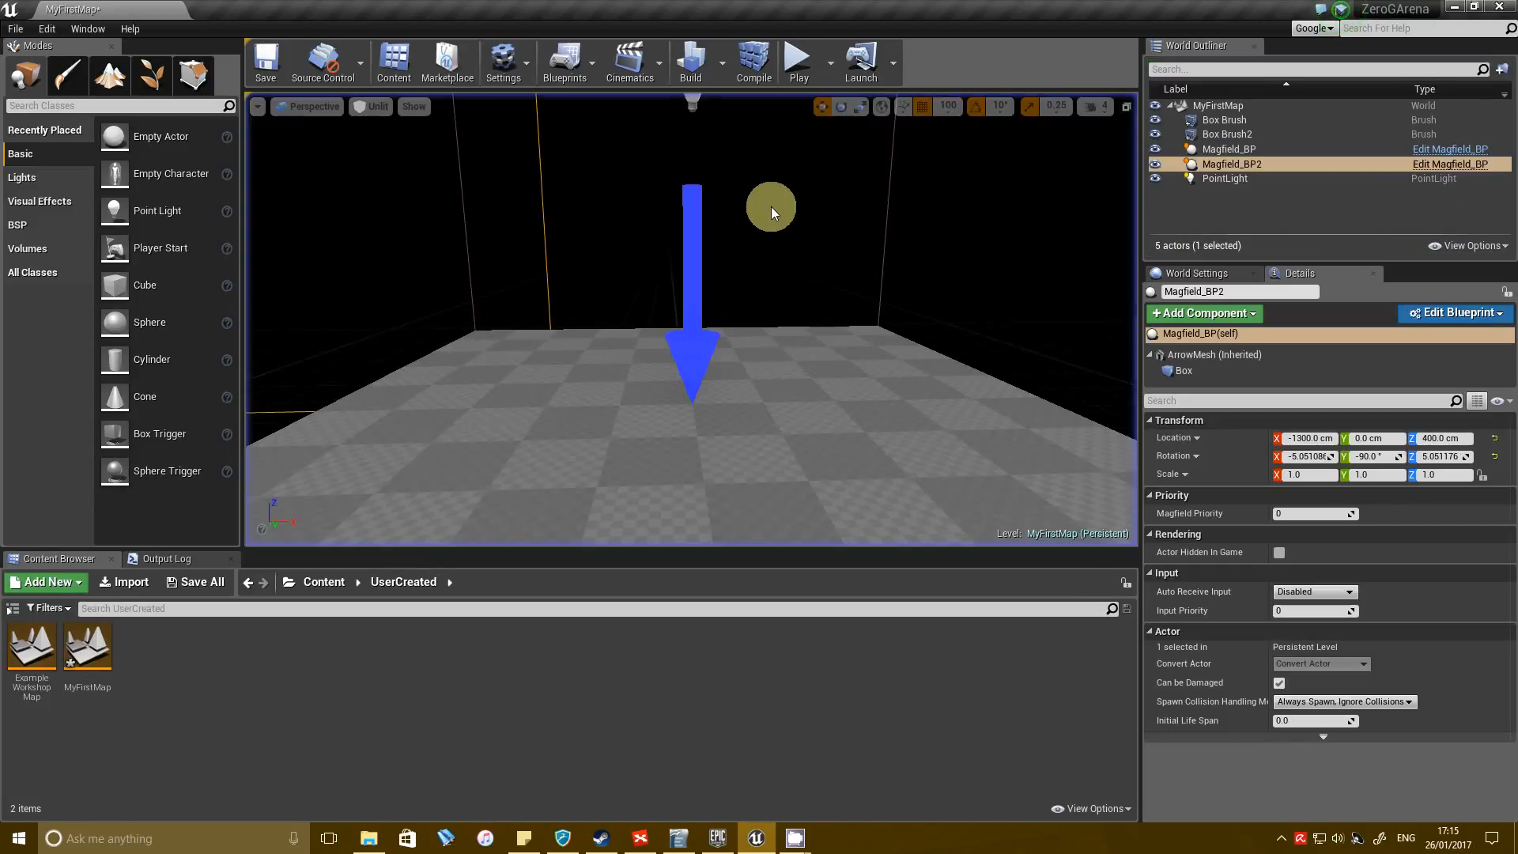
Select the floor's Magfield_BP and set its Magfield Priority to 1.
right_click_drag(751, 480, 891, 370)
key("s")
key("a")
key("d")
key("w")
key("e")
left_click(875, 352)
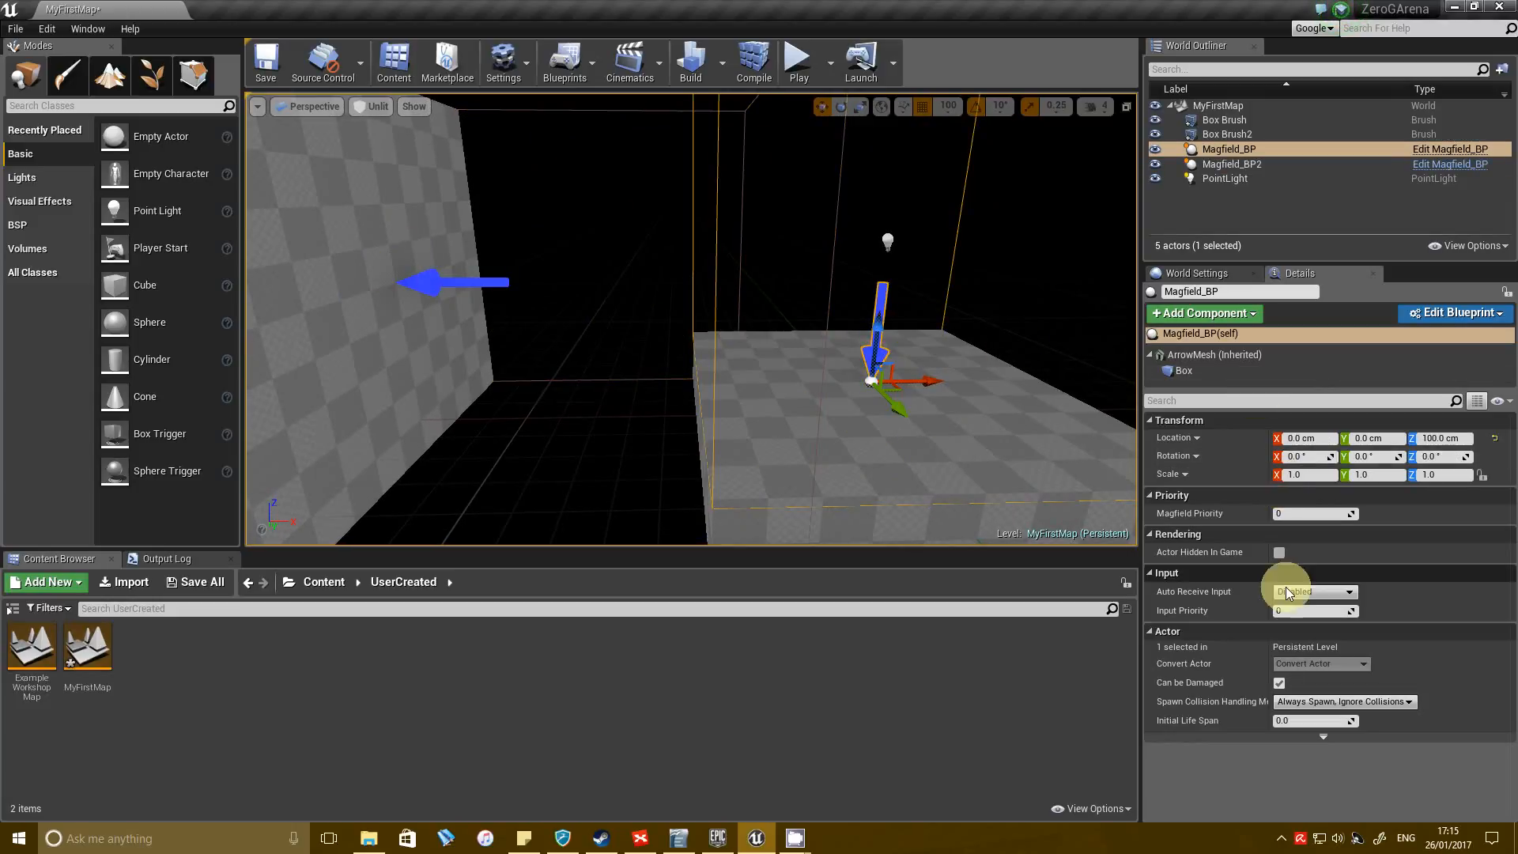
left_click(1438, 512)
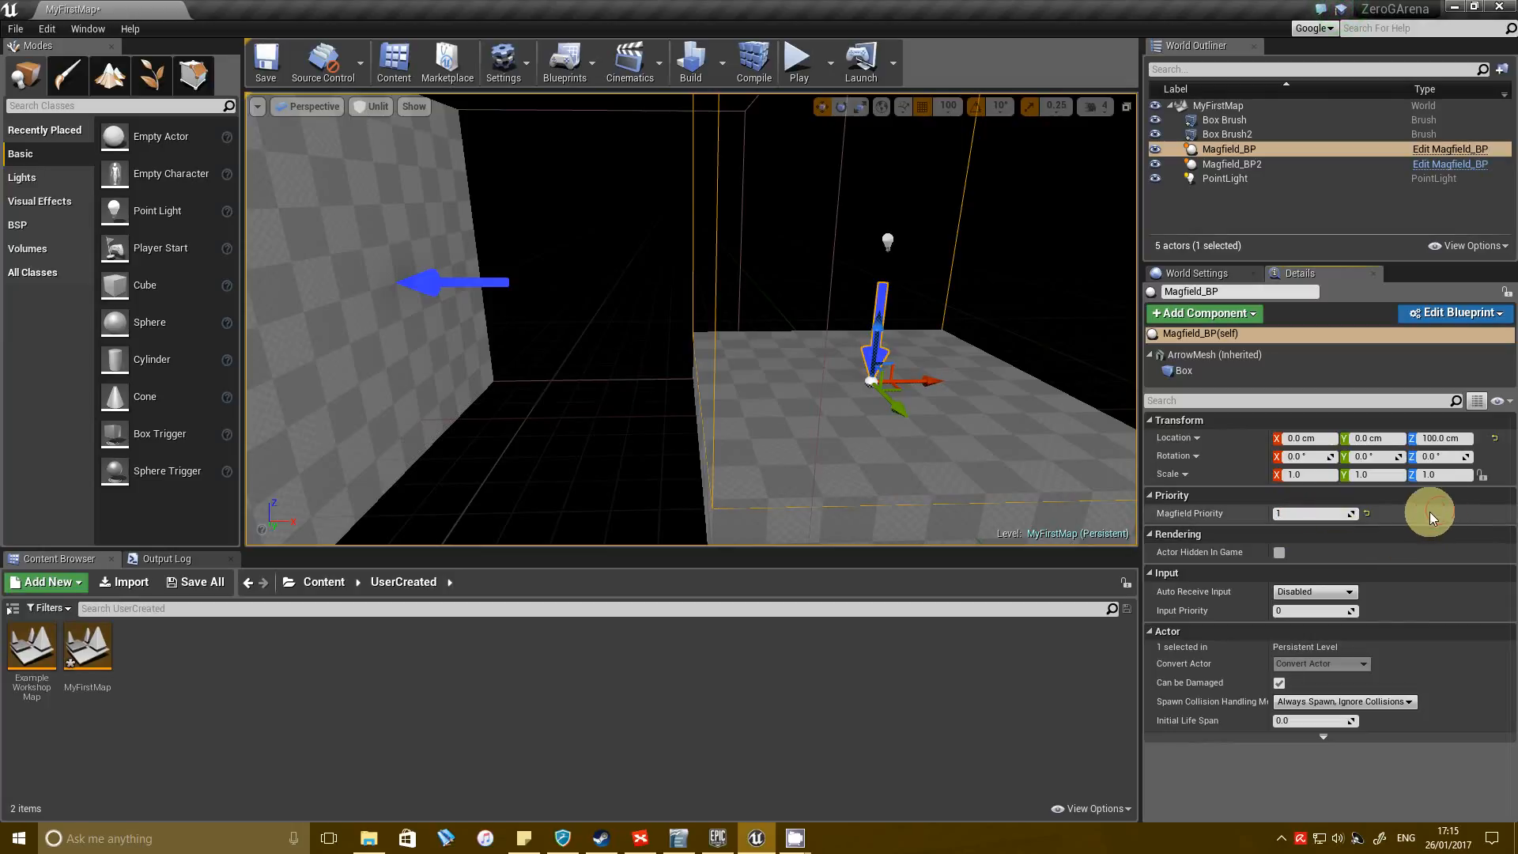
Save the MyFirstMap level with both magfields in view.
right_click_drag(592, 355, 771, 400)
left_click(455, 301)
left_click(776, 398)
right_click_drag(914, 382, 966, 368)
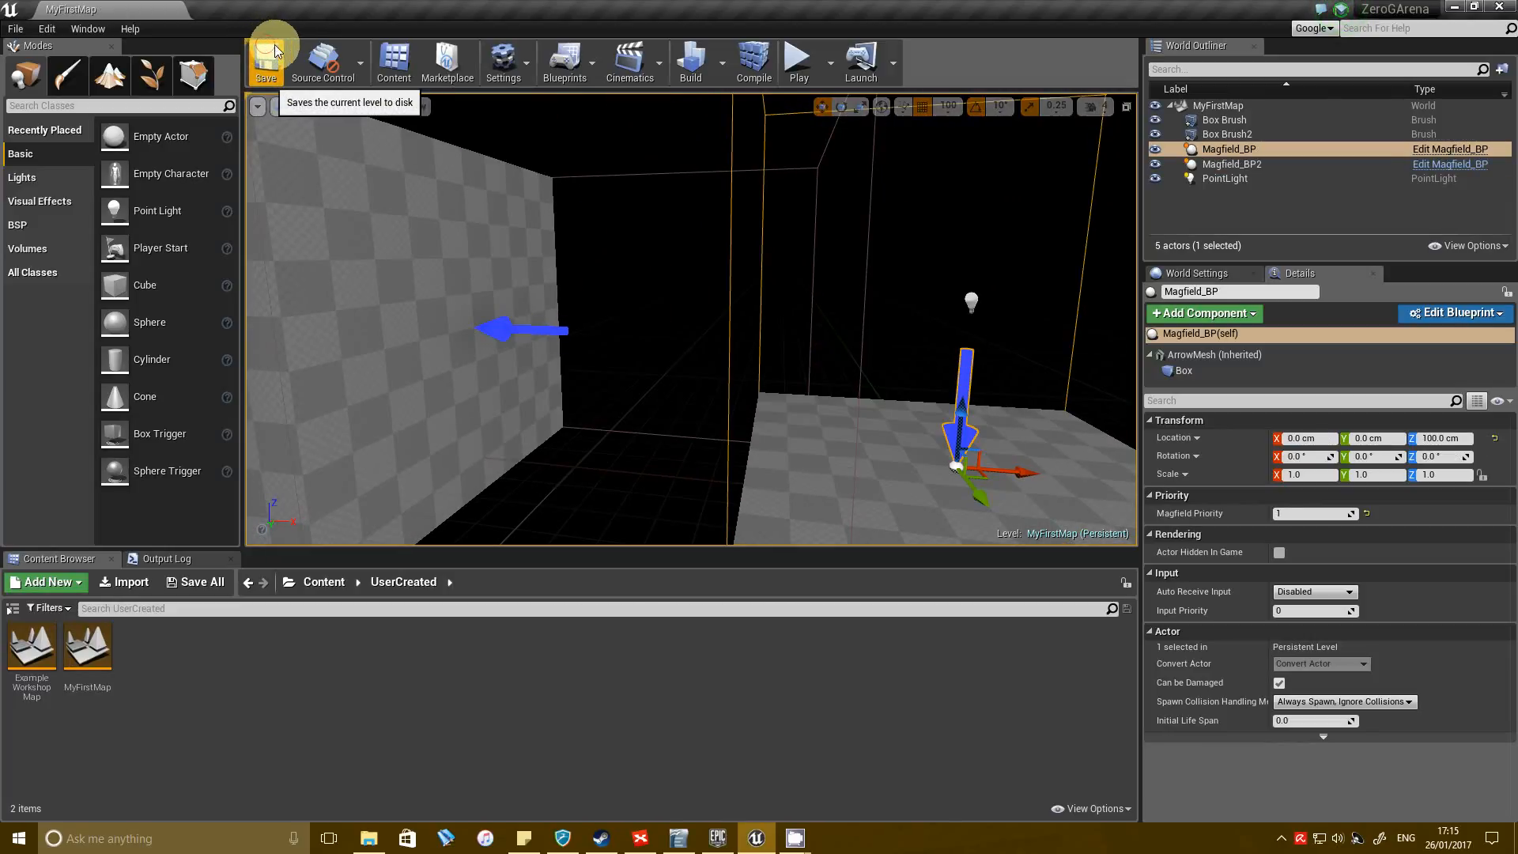
Play the level to test the character's movement between the overlapping magfields with the new priority, and stop the session.
mouse_move(762, 272)
right_mouse_down()
mouse_move(904, 264)
mouse_move(763, 259)
right_mouse_up()
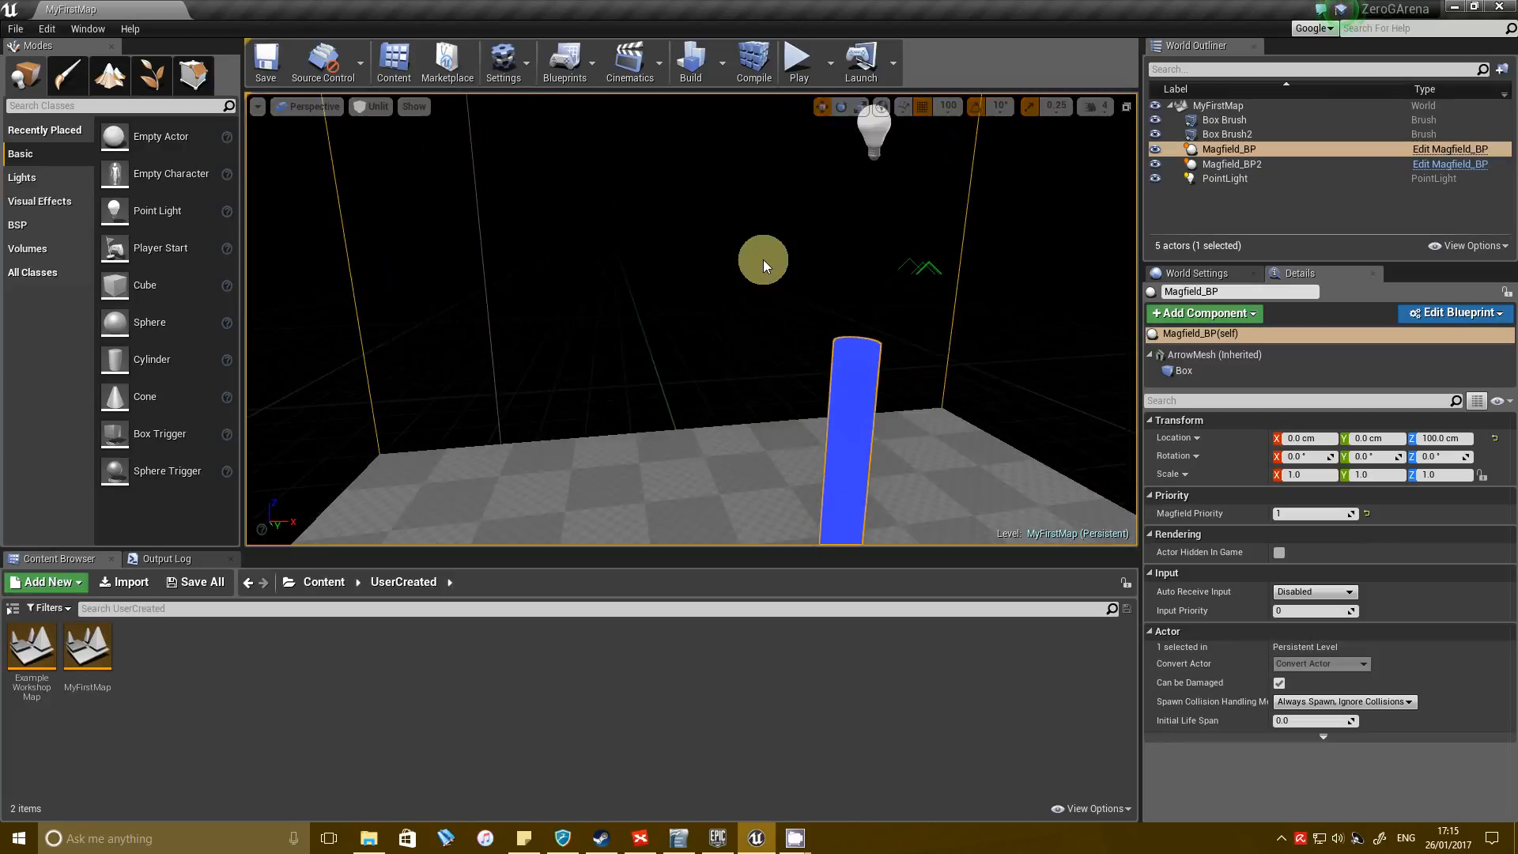
left_click(807, 61)
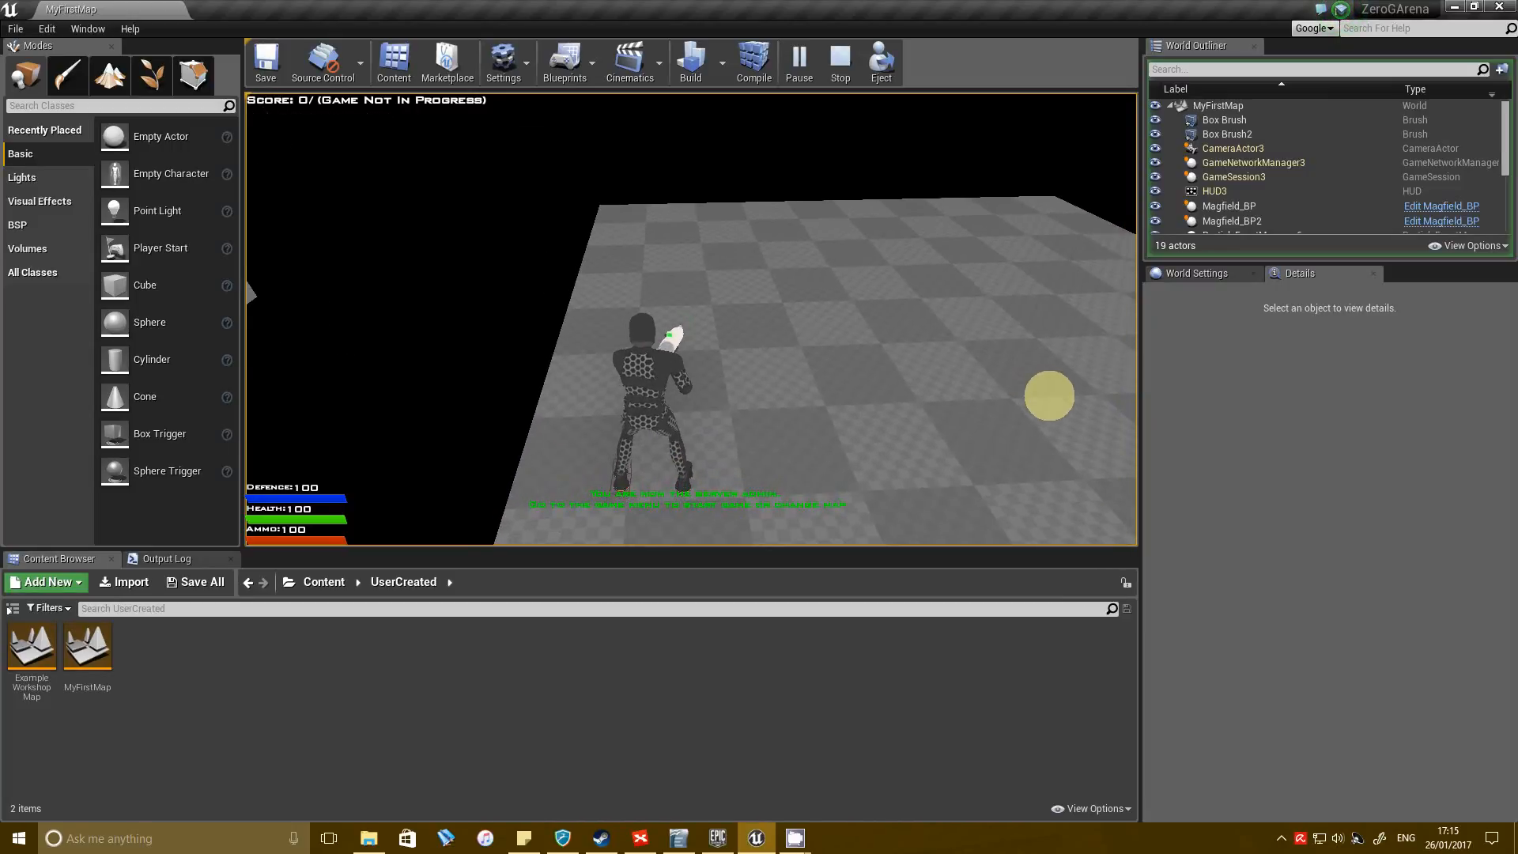
key("space")
key("space")
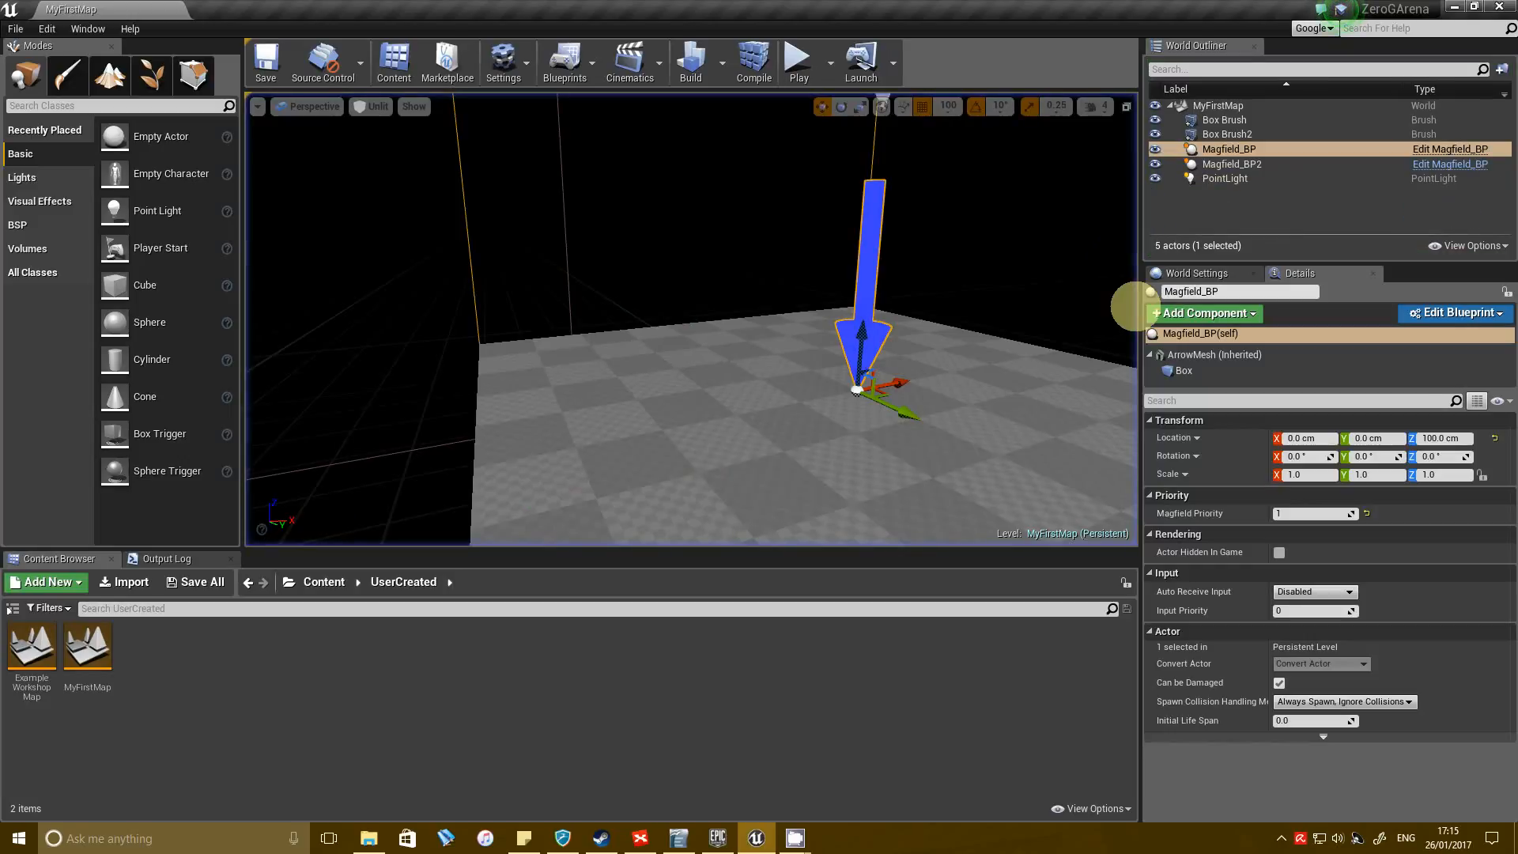
key("Escape")
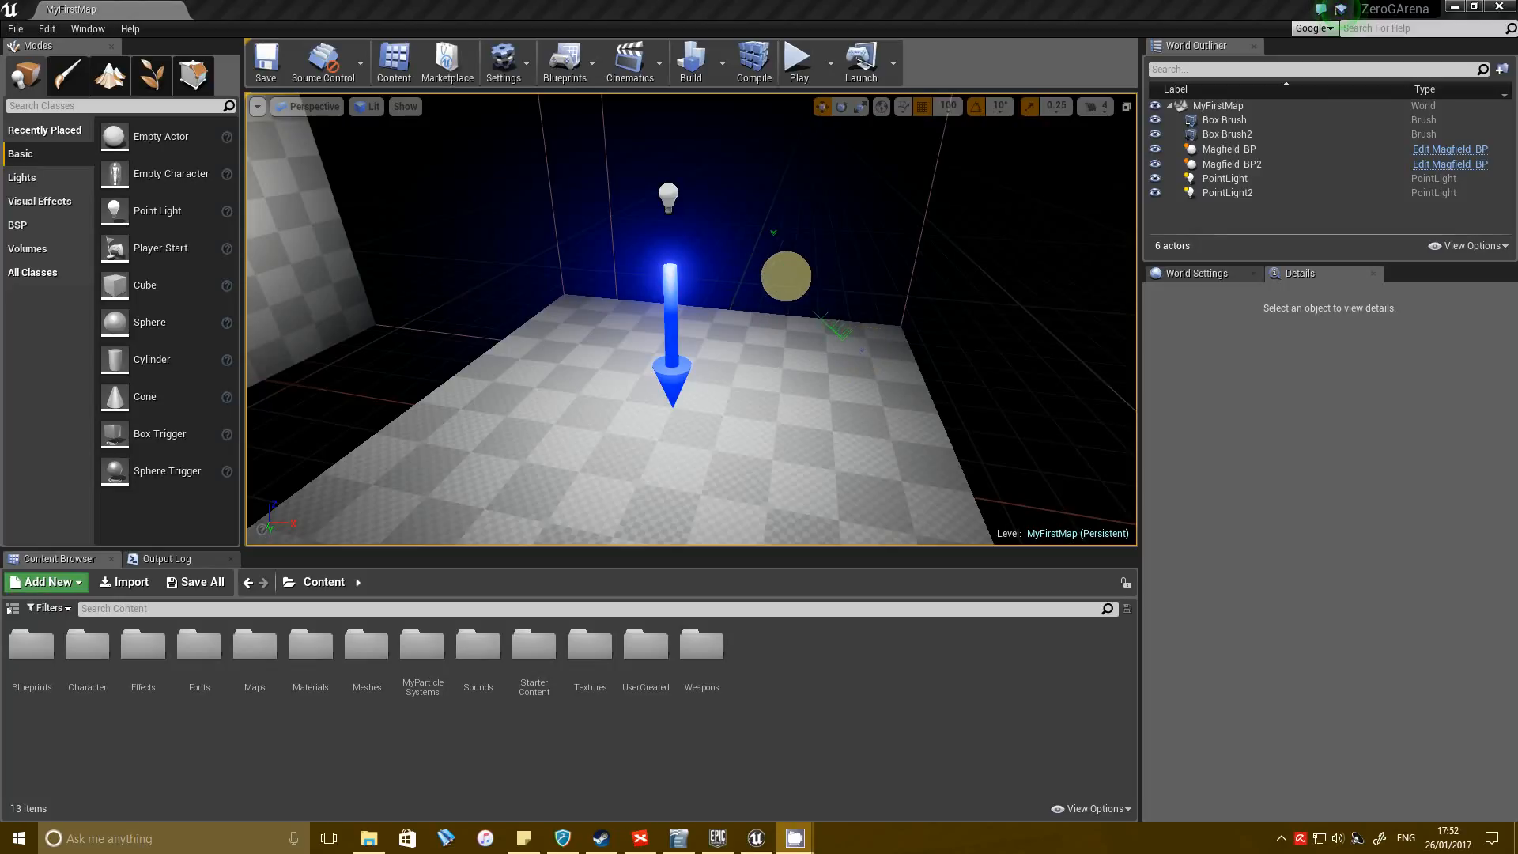
Open the Meshes/MagFloor/MagFloorRecycled folder in the project content.
mouse_move(857, 286)
right_mouse_down()
mouse_move(898, 356)
mouse_move(856, 293)
right_mouse_up()
key("s")
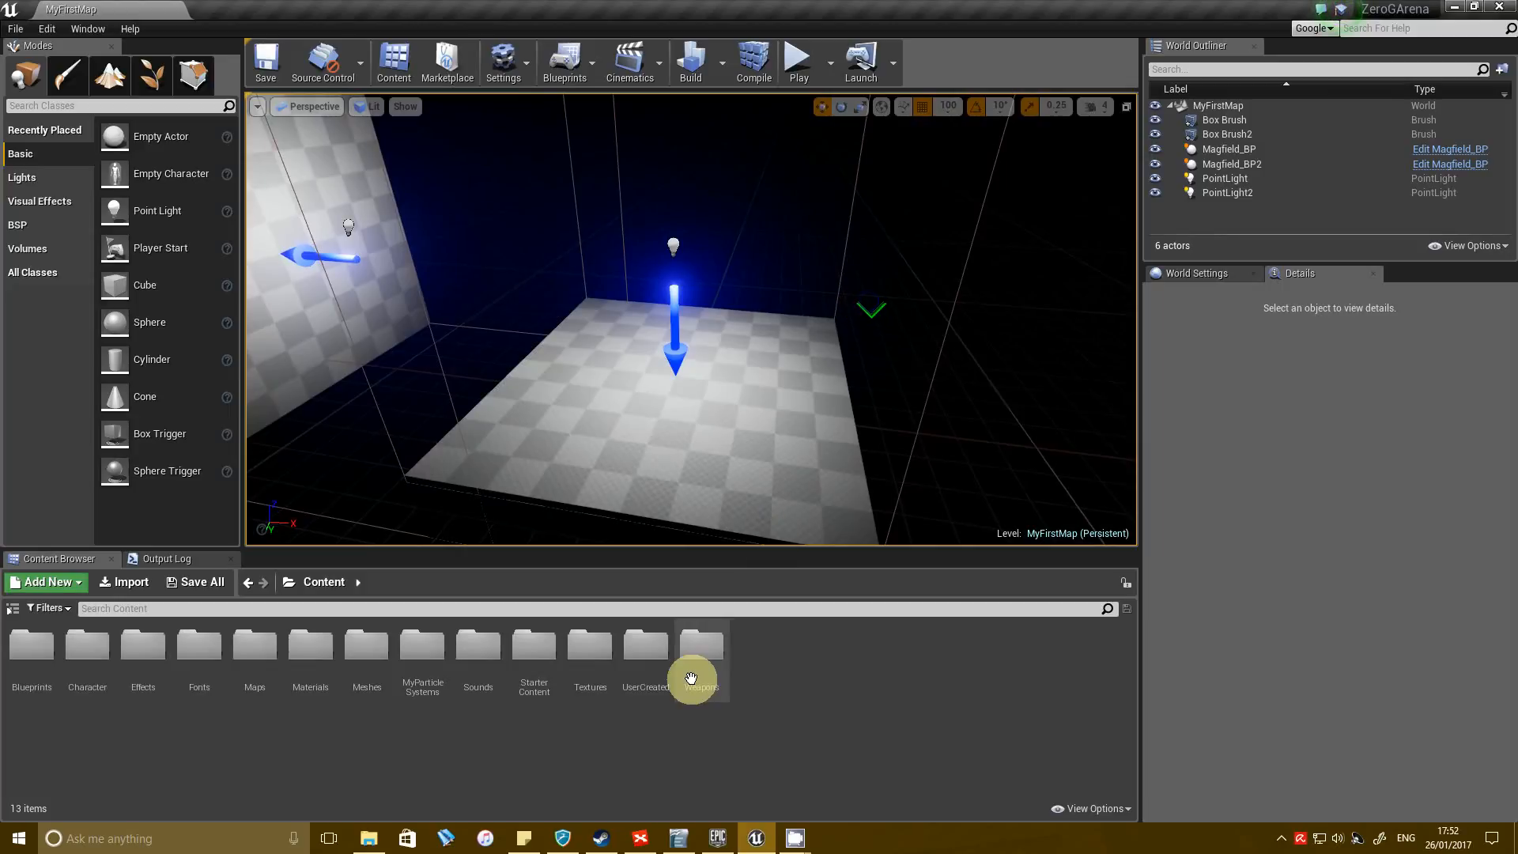
double_click(360, 652)
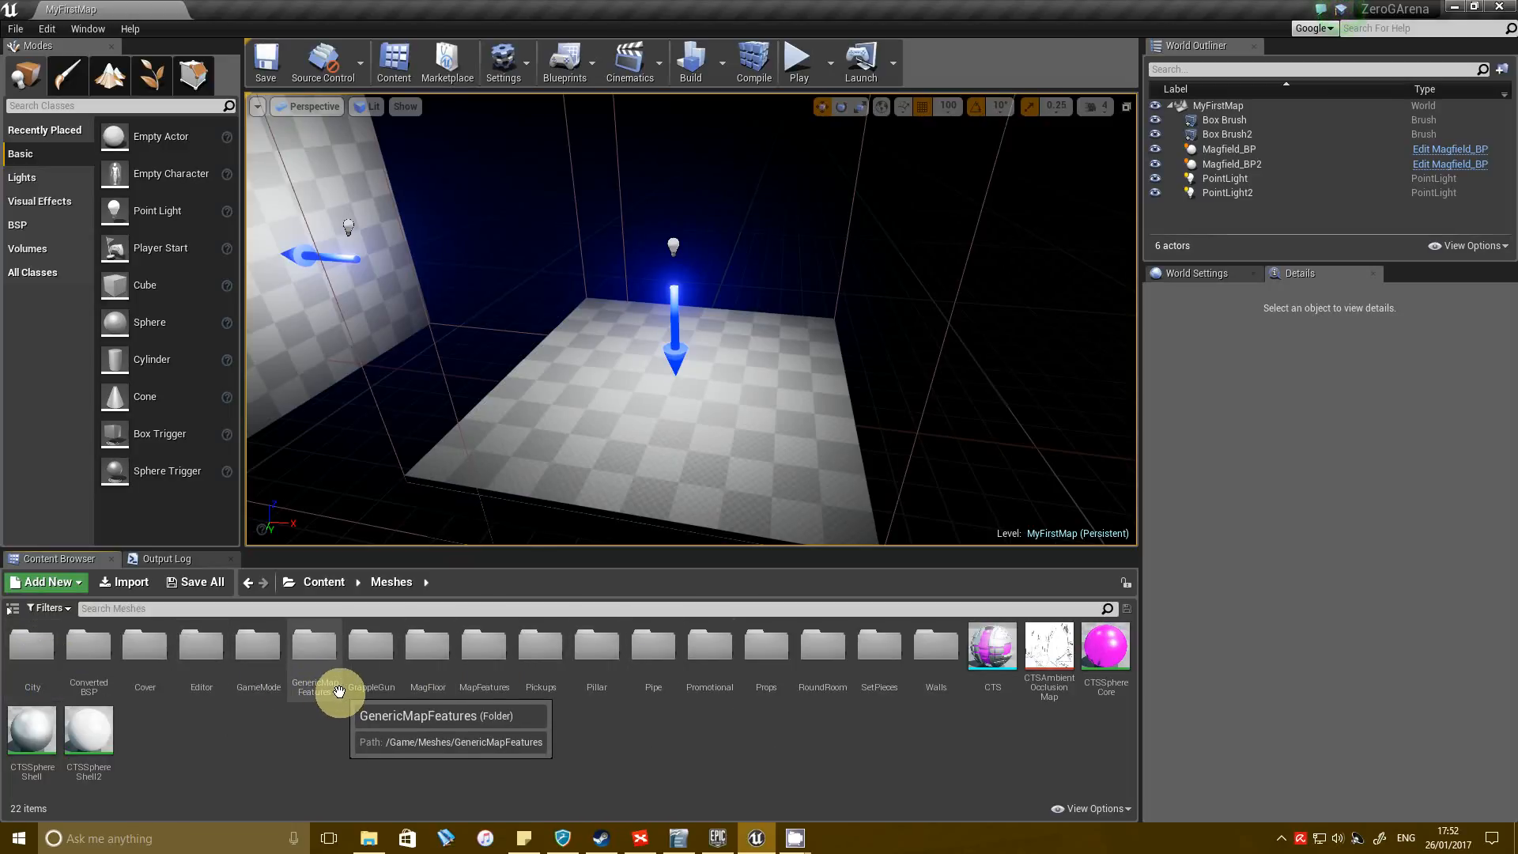
double_click(434, 651)
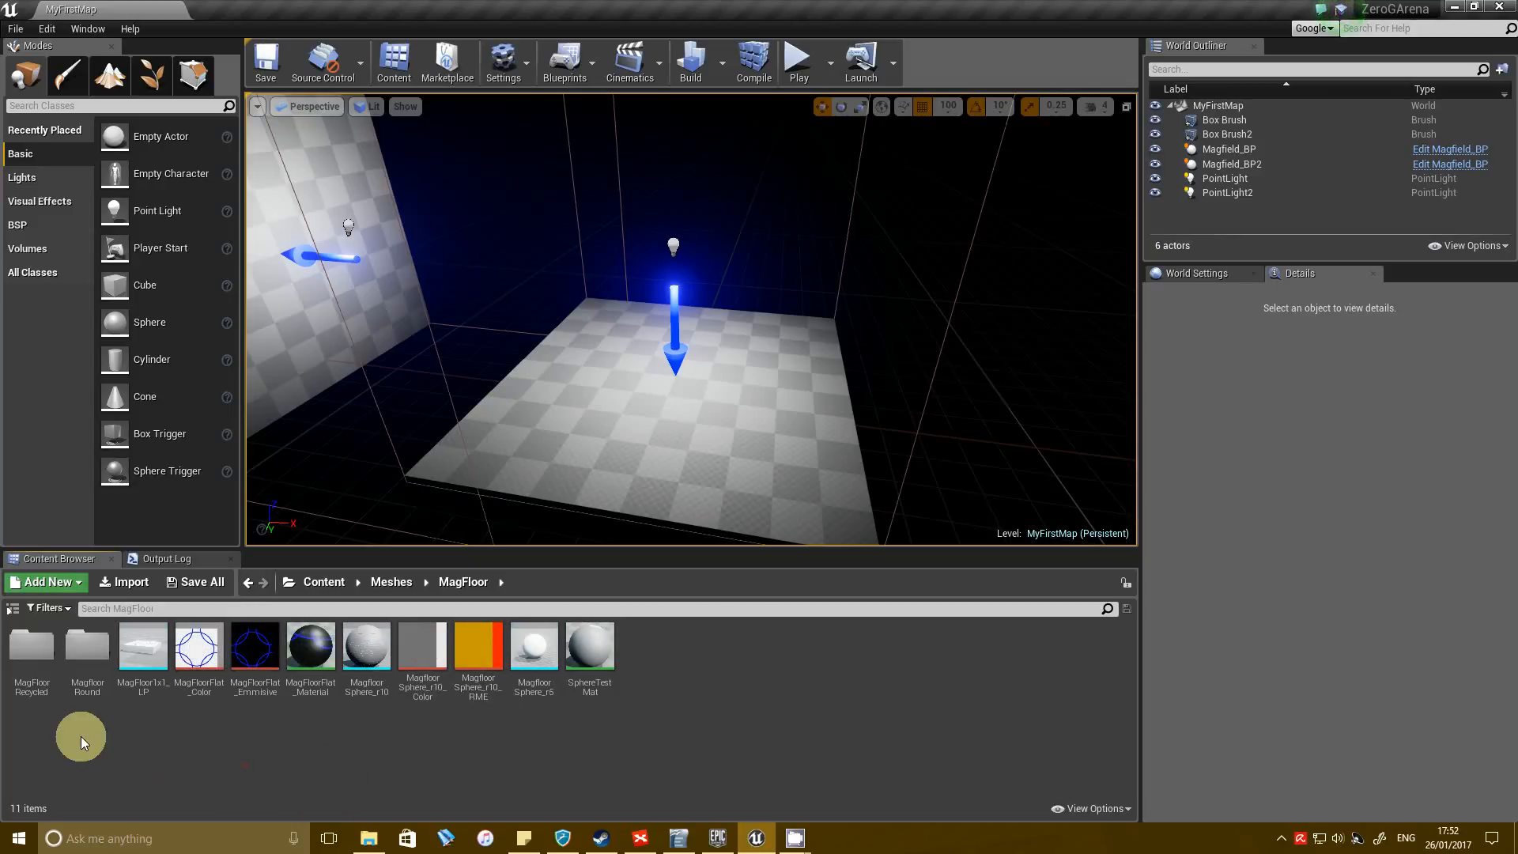
double_click(38, 648)
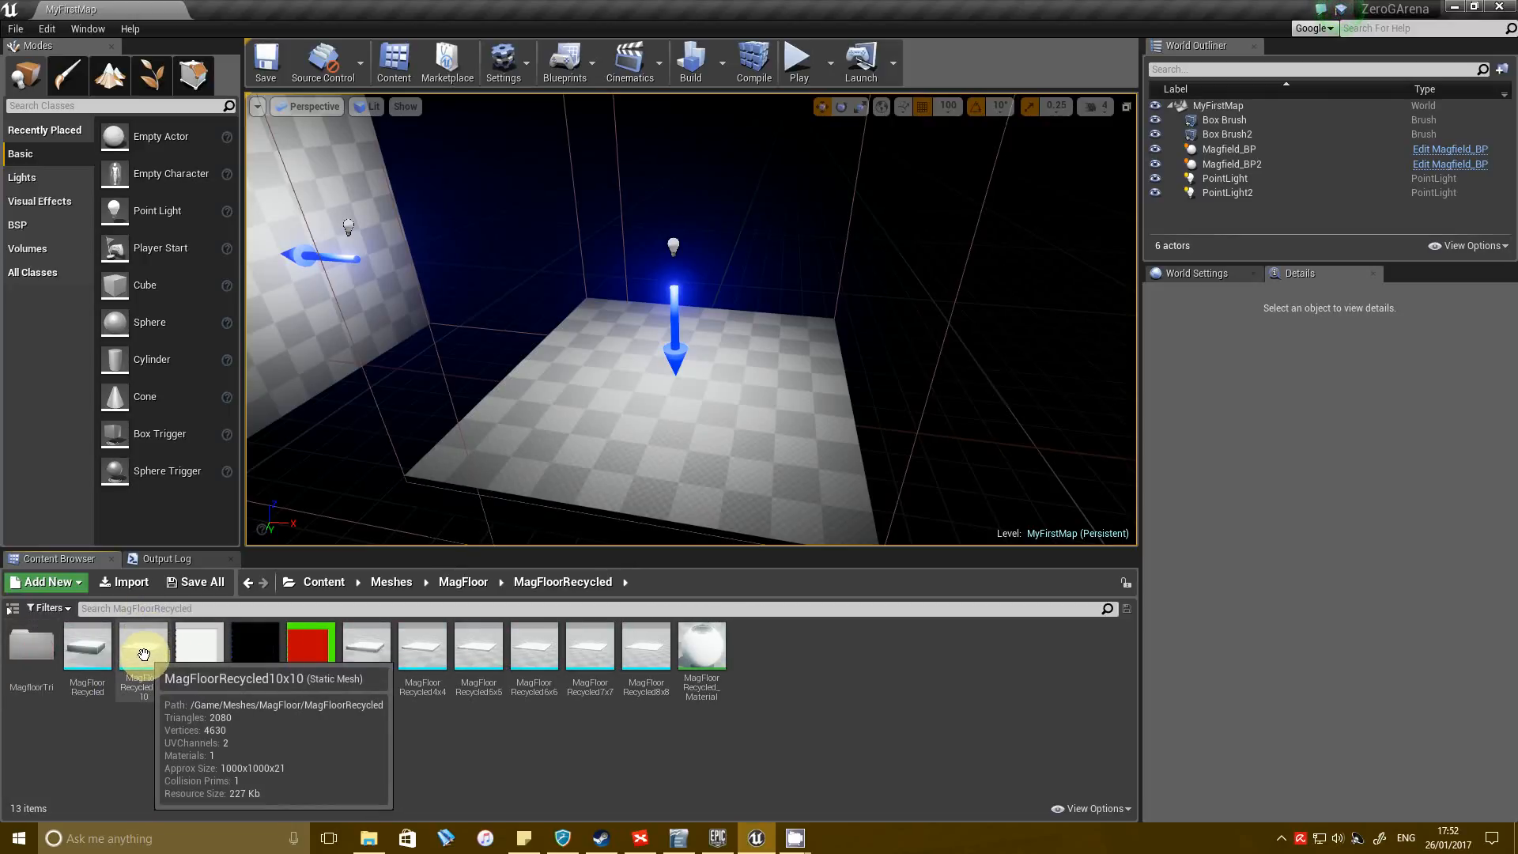
Place the MagFloorRecycled10x10 mesh on top of the floor brush at X 0, Y 0, Z 100 cm.
left_click_drag(144, 655, 624, 455)
key("f")
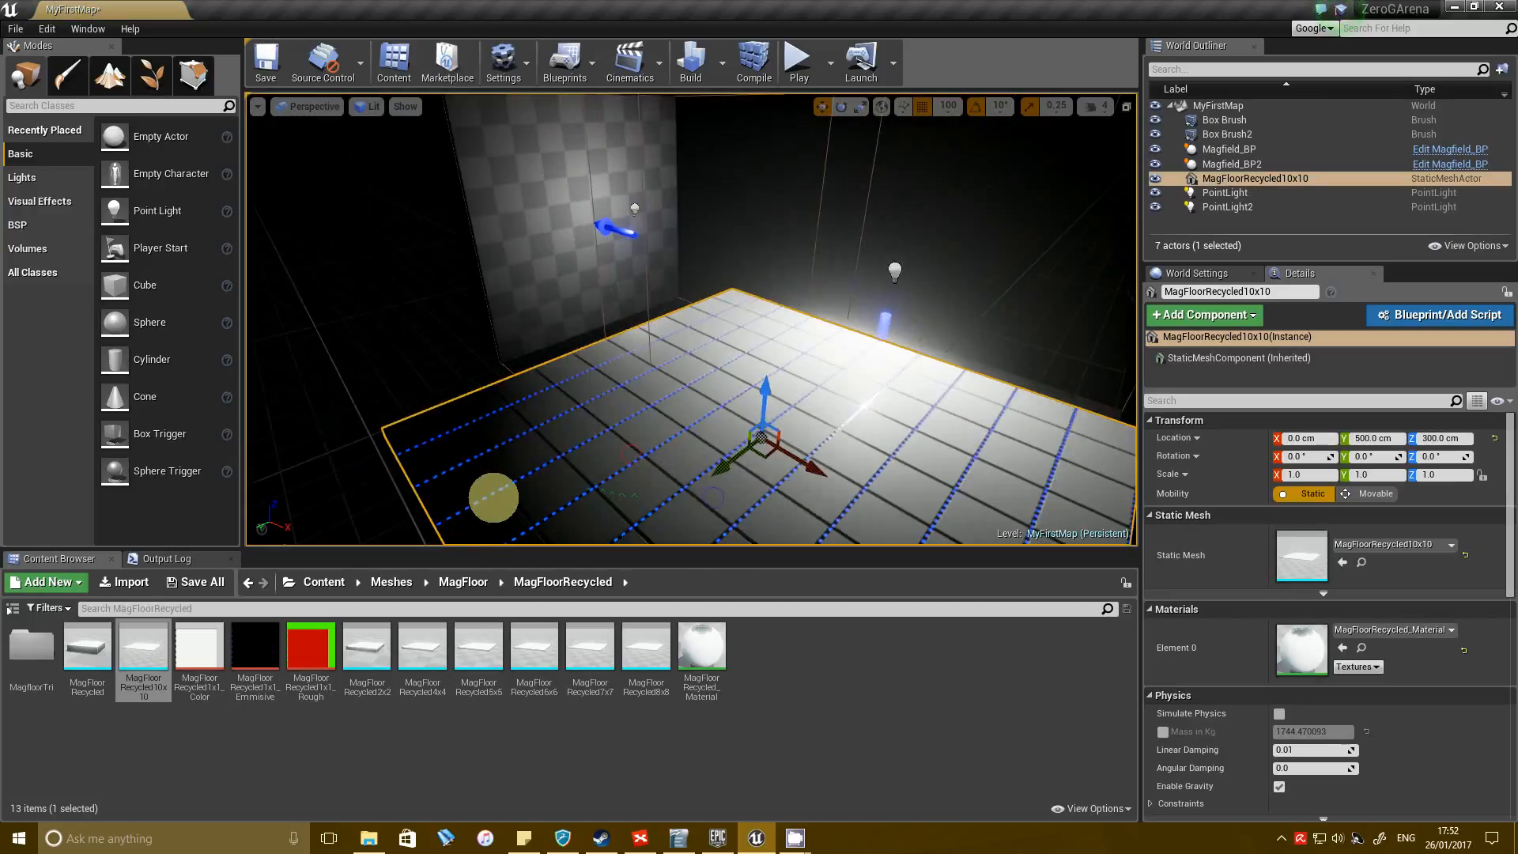
right_click_drag(364, 541, 240, 511)
left_click_drag(633, 342, 781, 365)
left_click_drag(837, 298, 828, 364)
Switch the viewport to Unlit shading and save the level with the tiled floor in view.
right_click_drag(657, 369, 366, 122)
left_click(366, 112)
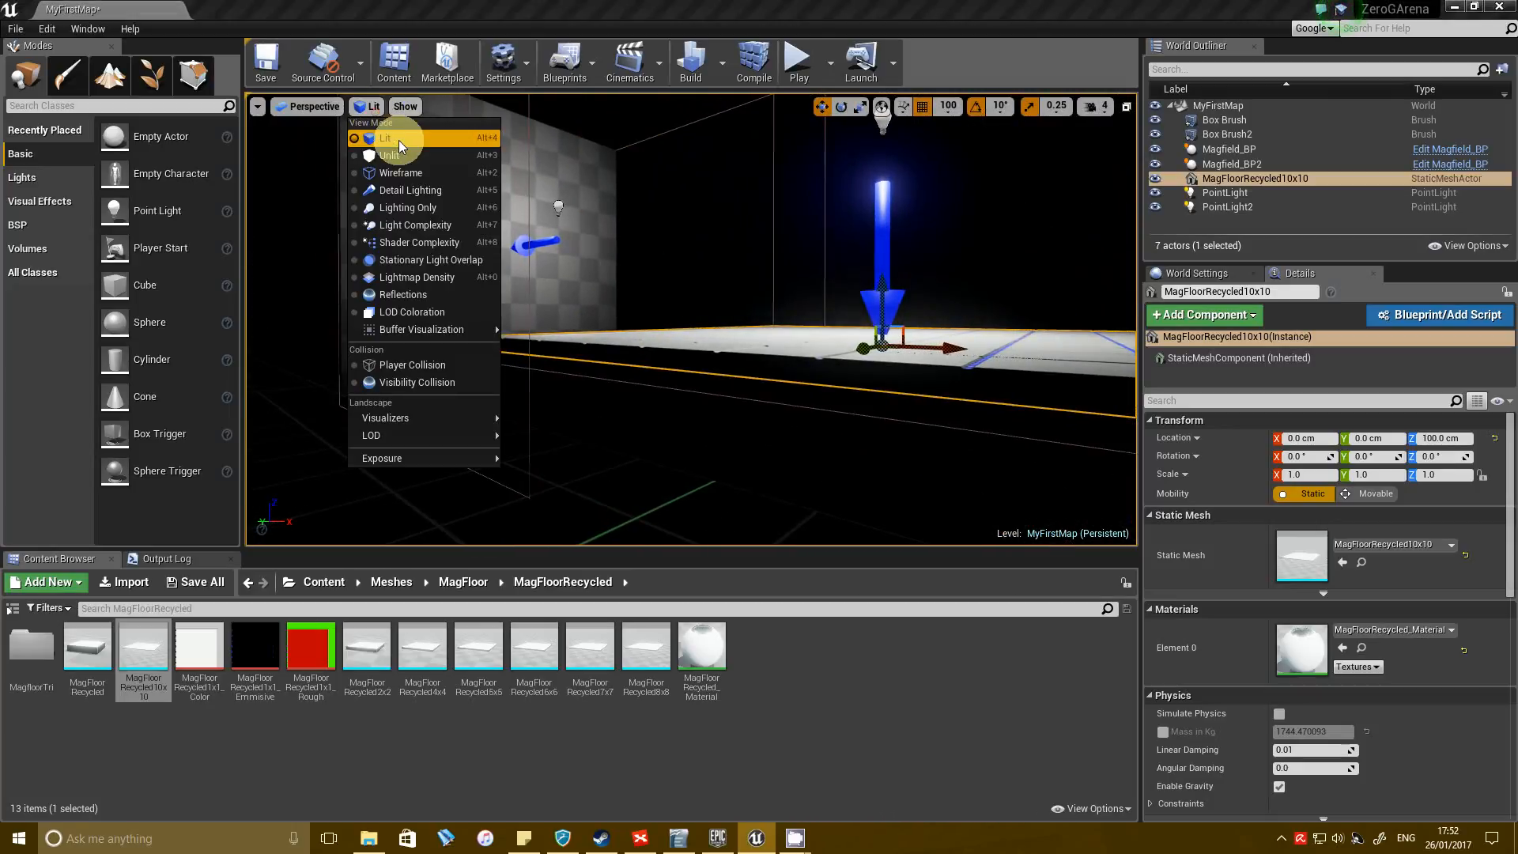
left_click(393, 162)
right_click_drag(677, 253, 664, 385)
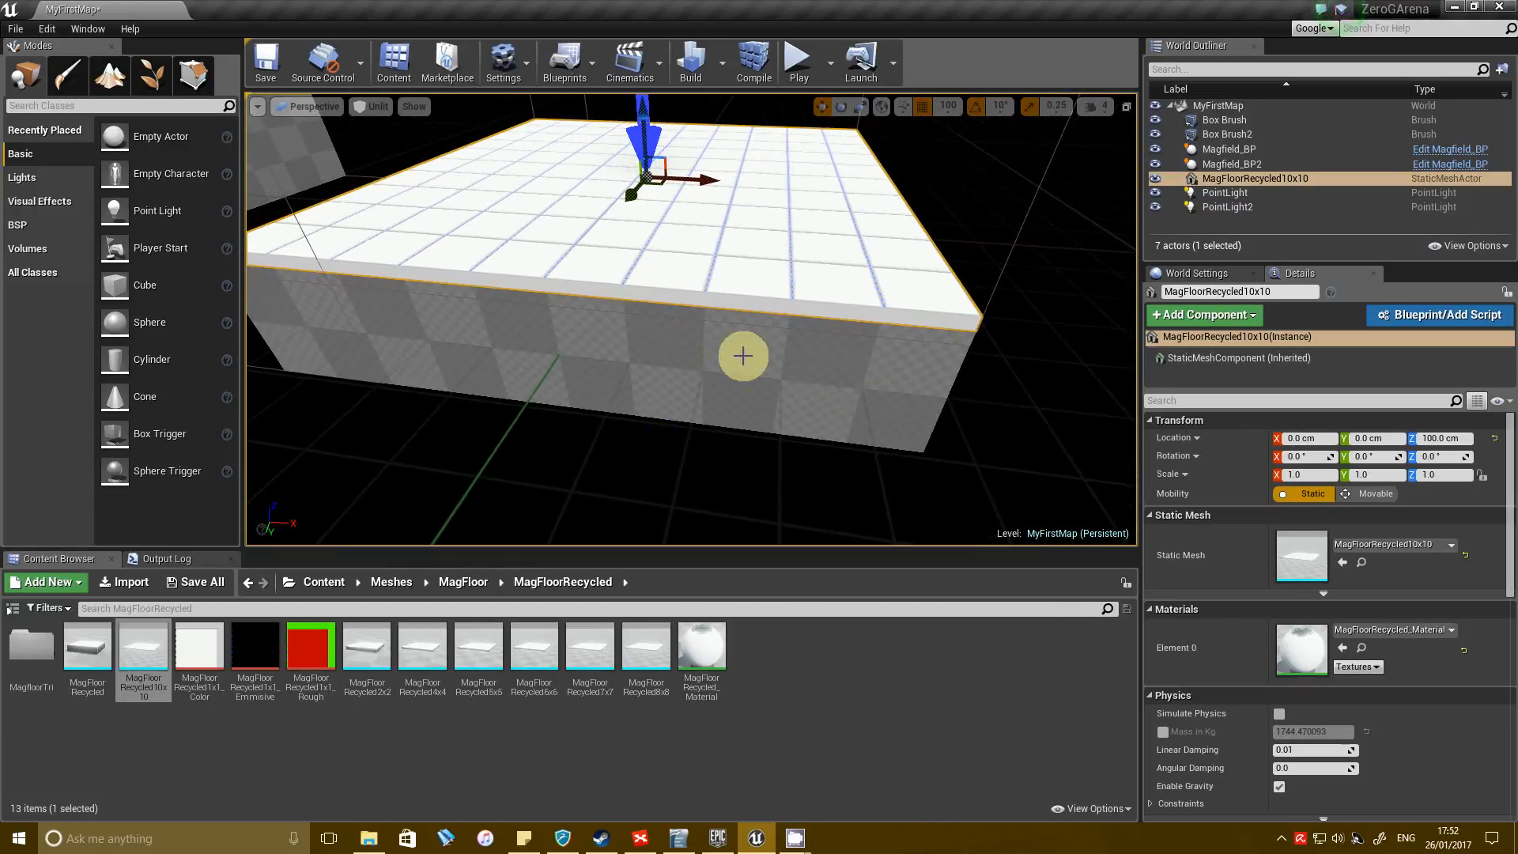
right_click_drag(803, 335, 373, 101)
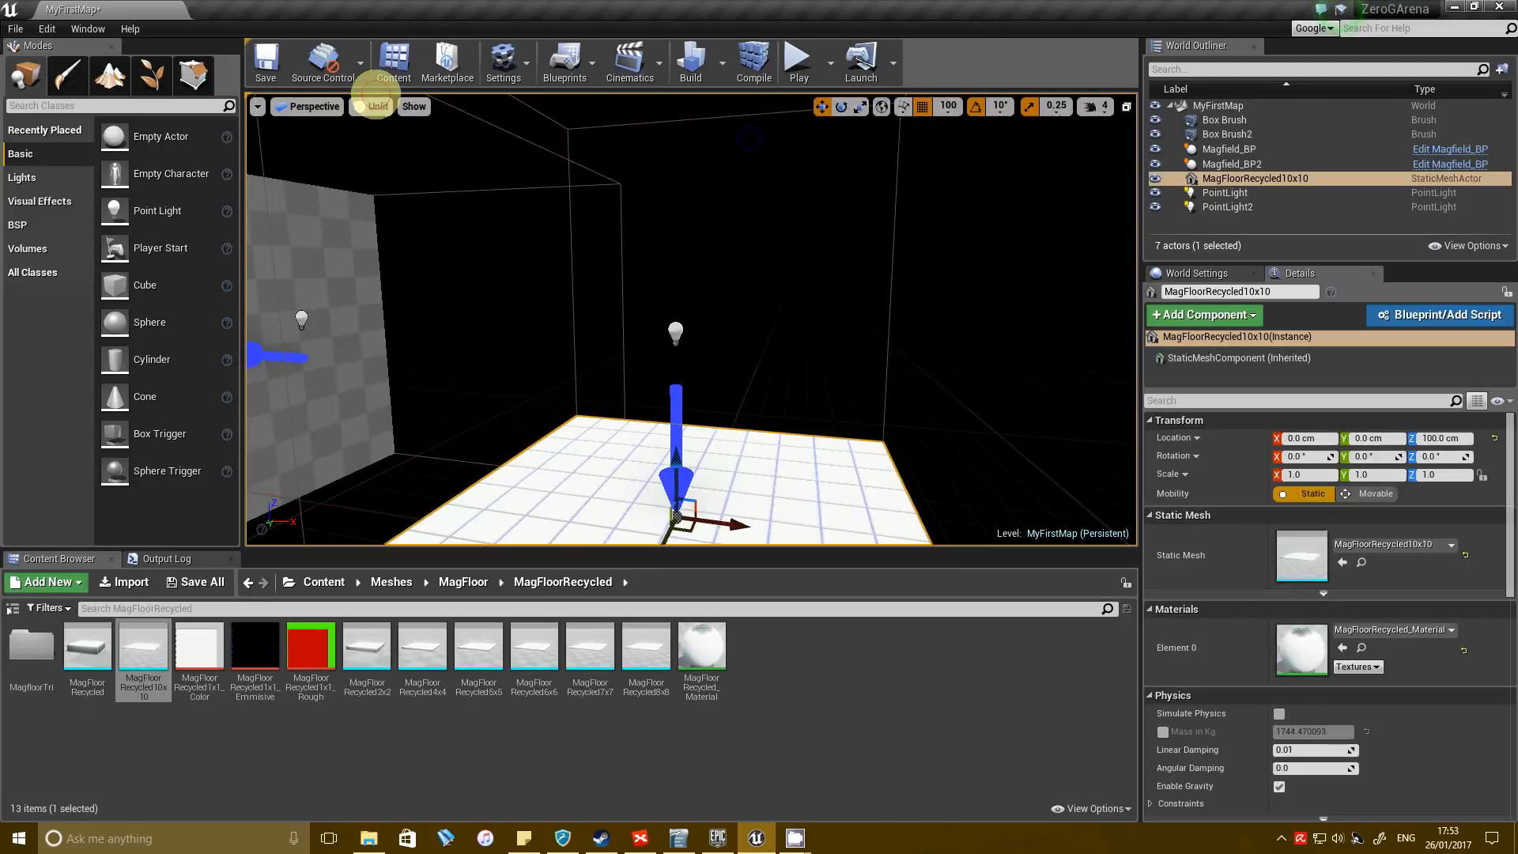
left_click(758, 385)
left_click(837, 385)
right_click_drag(836, 385, 845, 412)
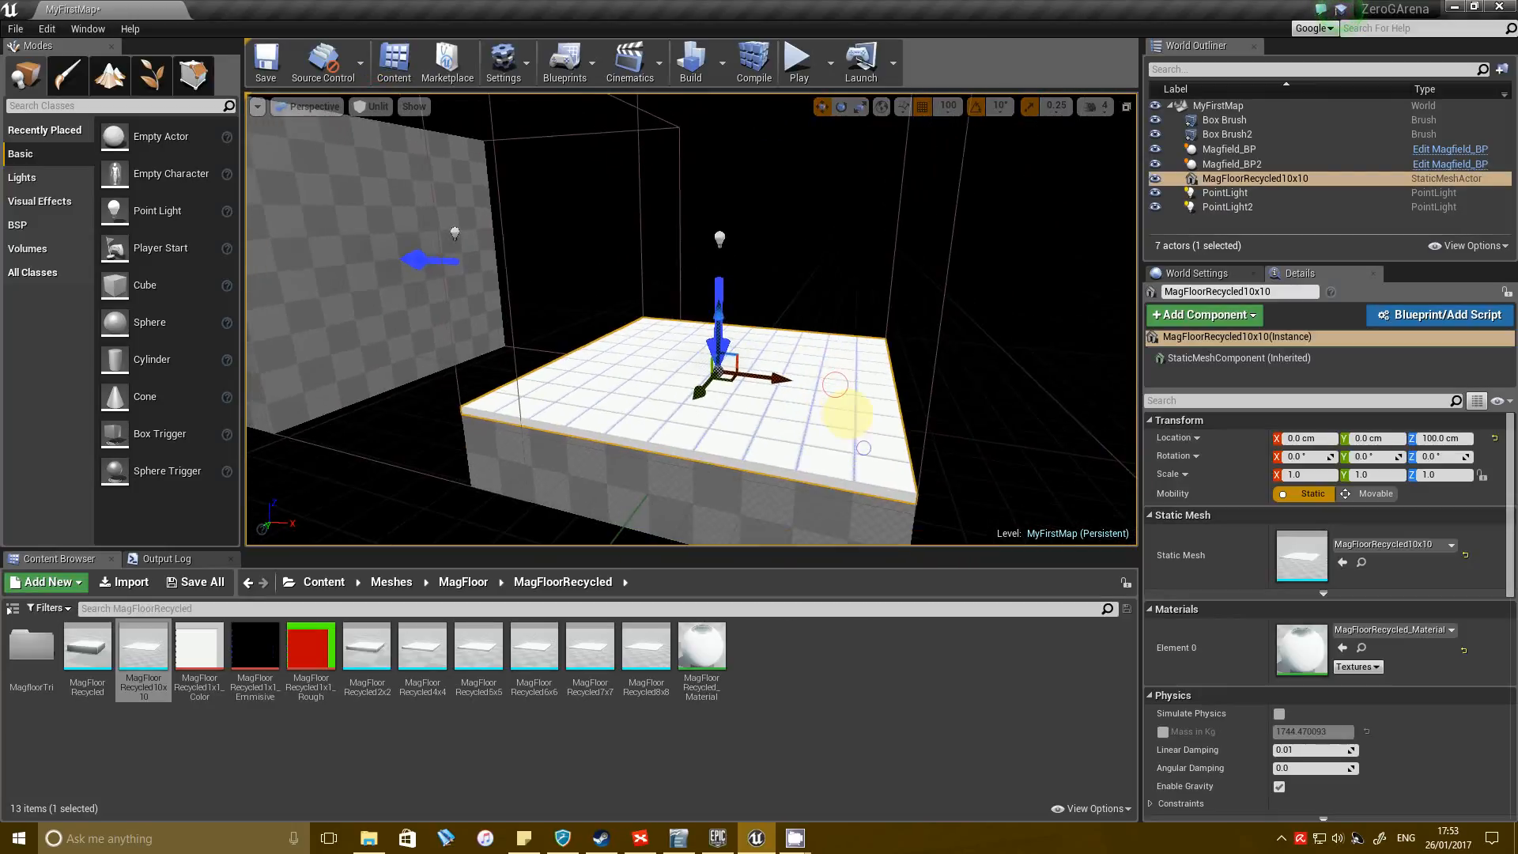
left_click(260, 66)
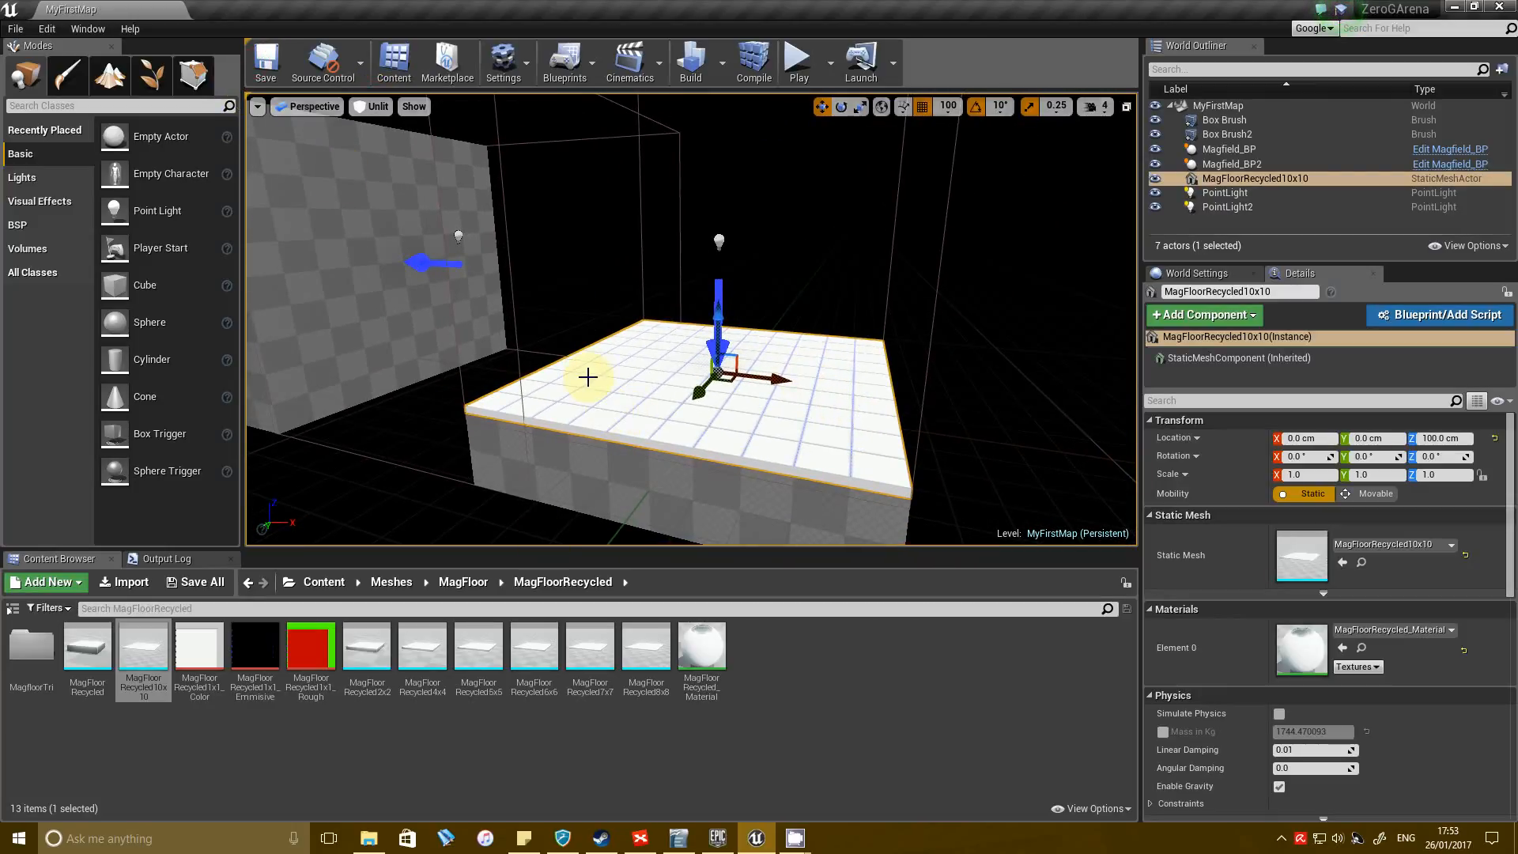
right_click_drag(854, 376, 781, 394)
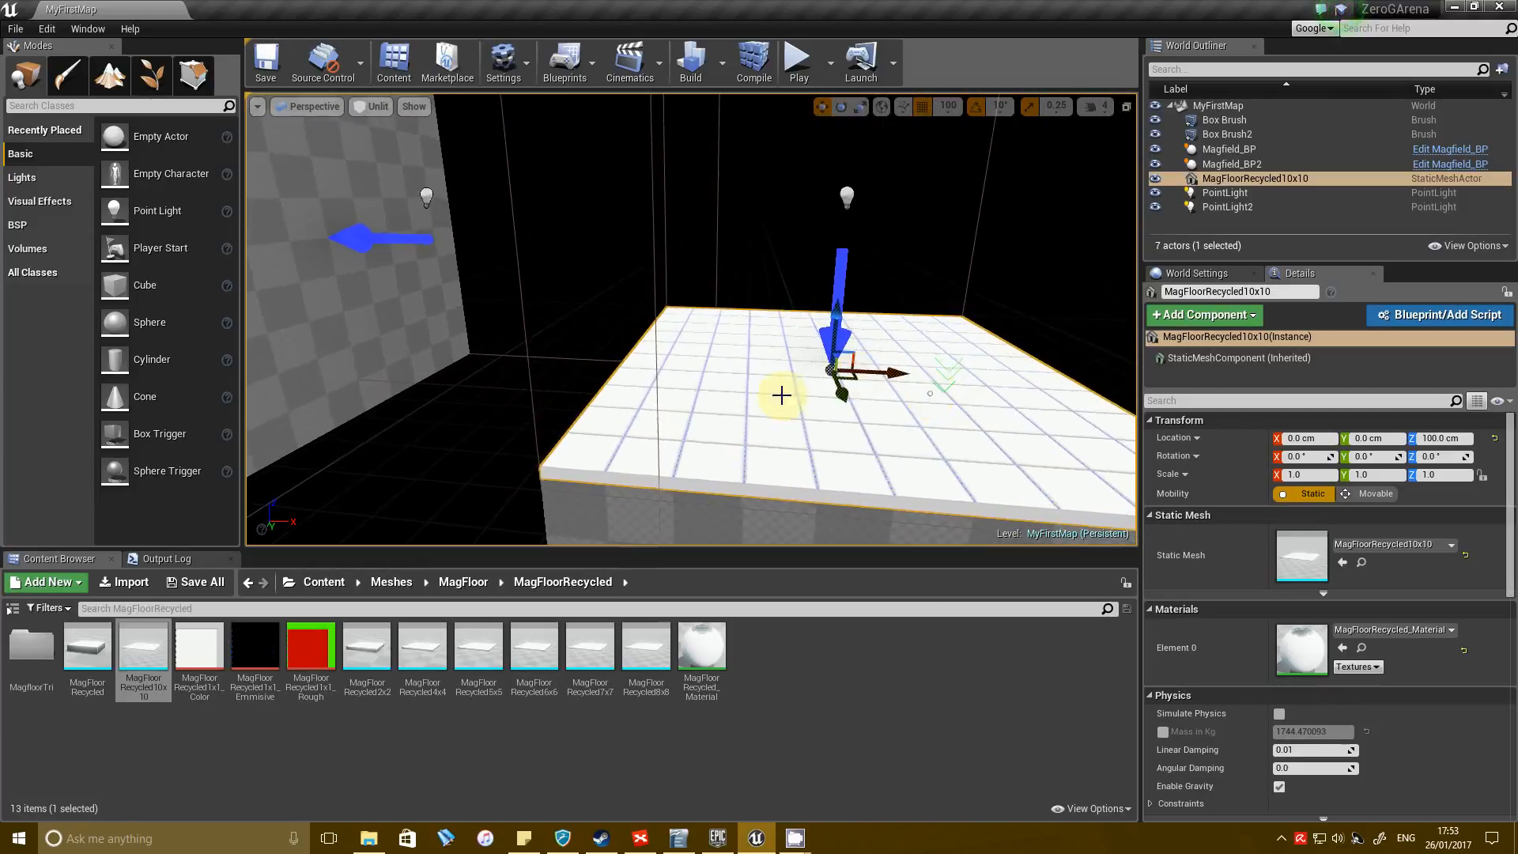
right_click_drag(594, 412, 775, 380)
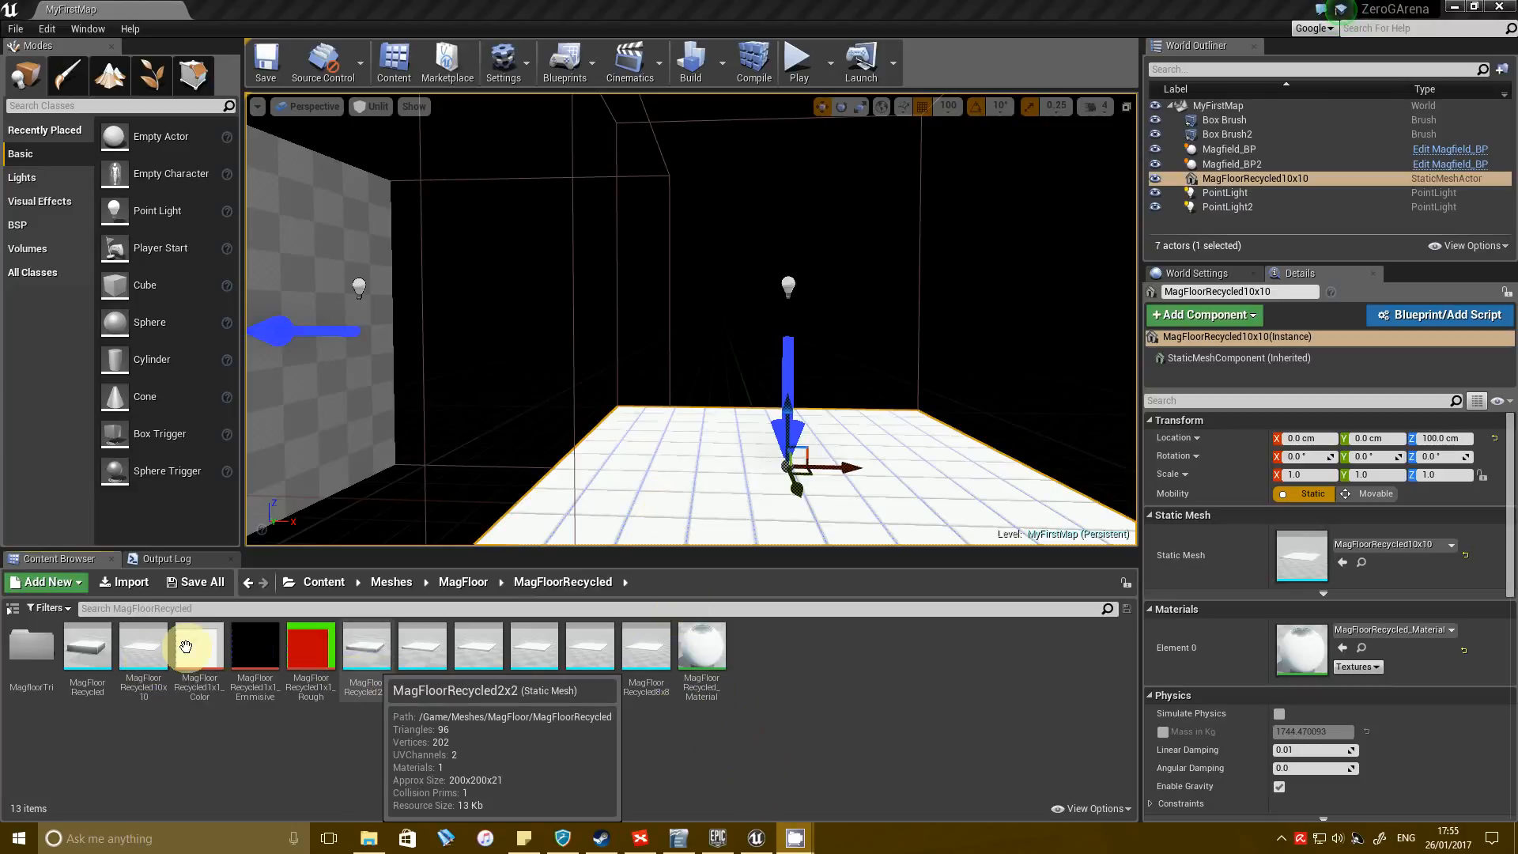
left_click(359, 765)
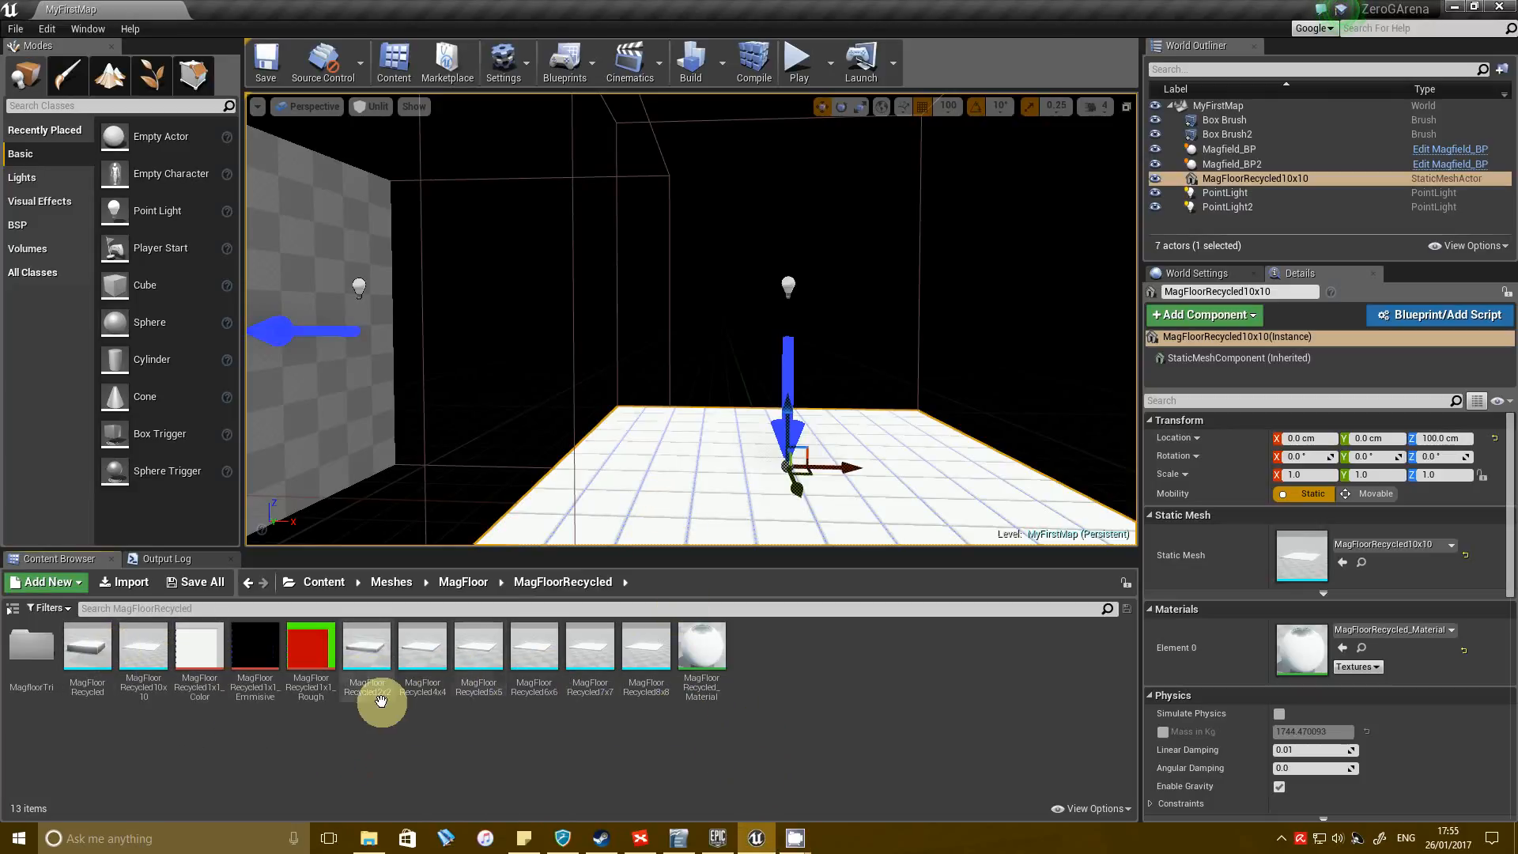
left_click(775, 727)
Duplicate the MagFloorRecycled10x10 tile beside the original at X 1000 cm, and delete the copy.
right_click_drag(908, 395, 883, 495)
key("s")
right_click_drag(857, 361, 870, 348)
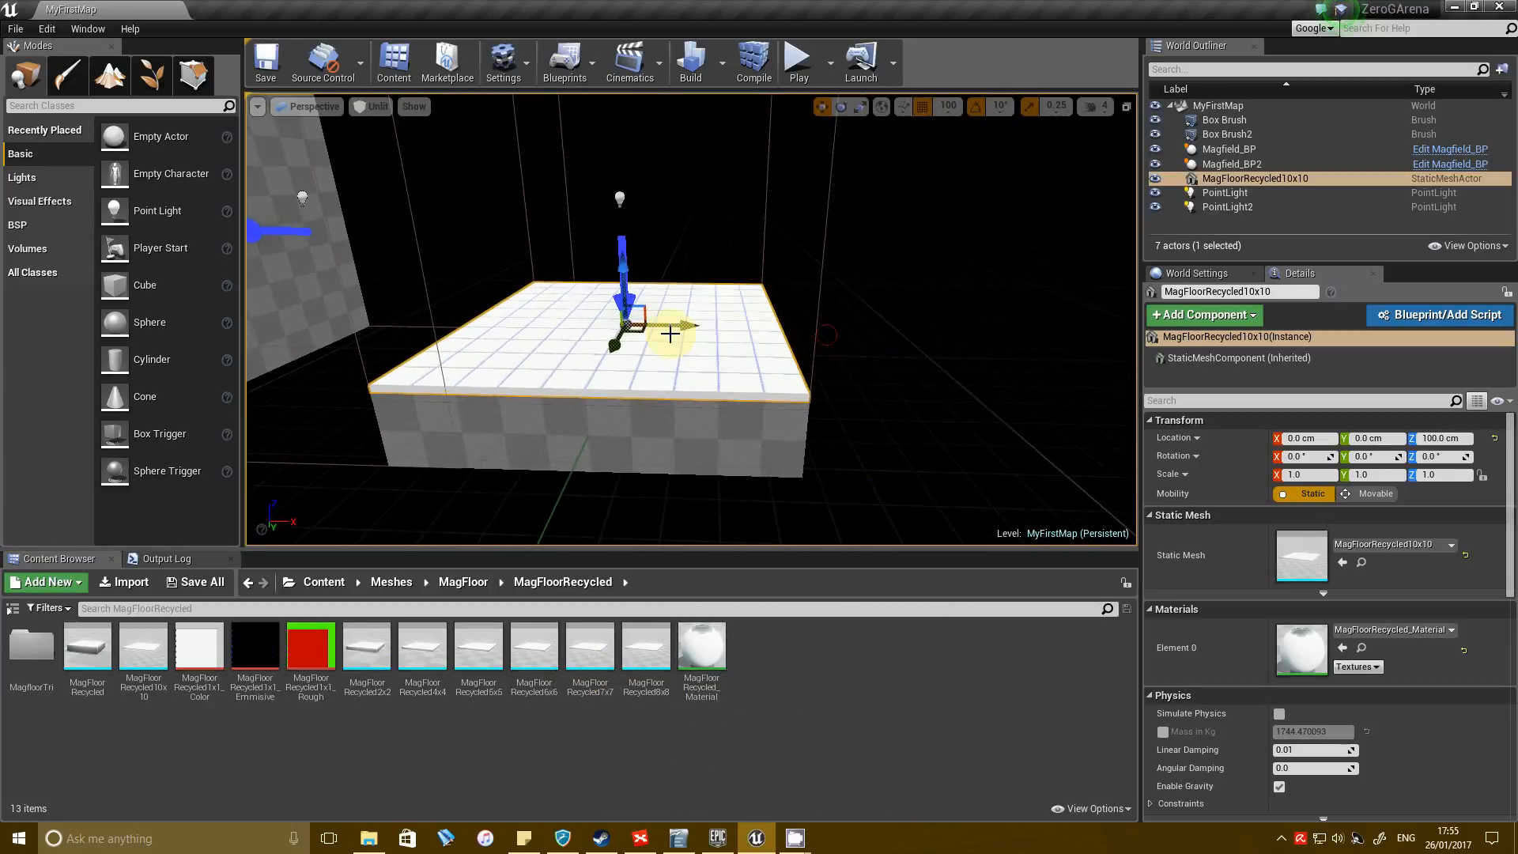
left_click_drag(678, 326, 983, 338, "alt")
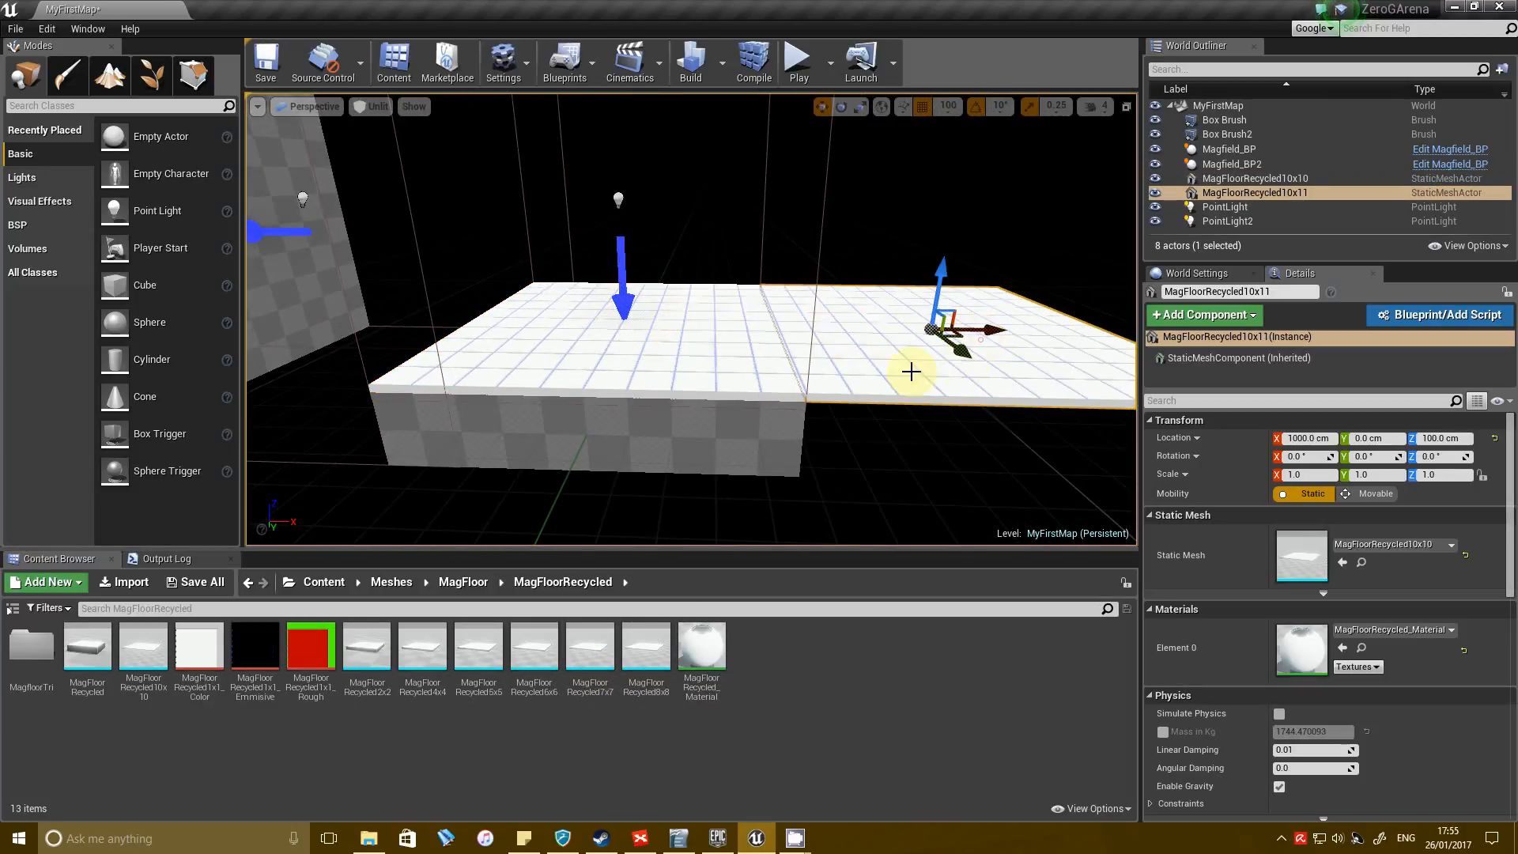
key("Delete")
left_click(847, 715)
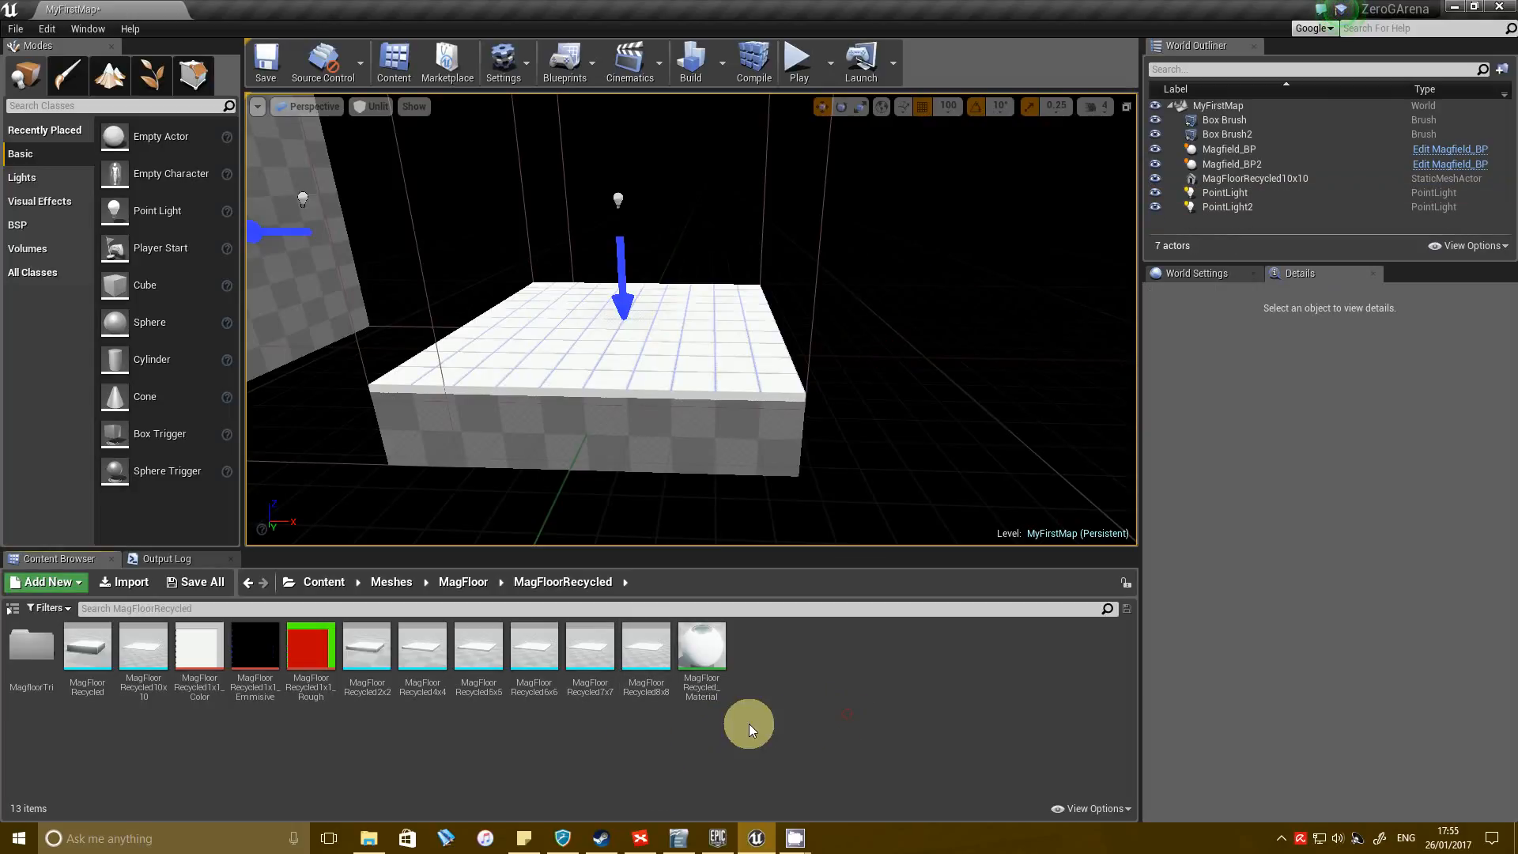
Search the entire Content folder for "magfloor" and look through the matching assets.
left_click(332, 585)
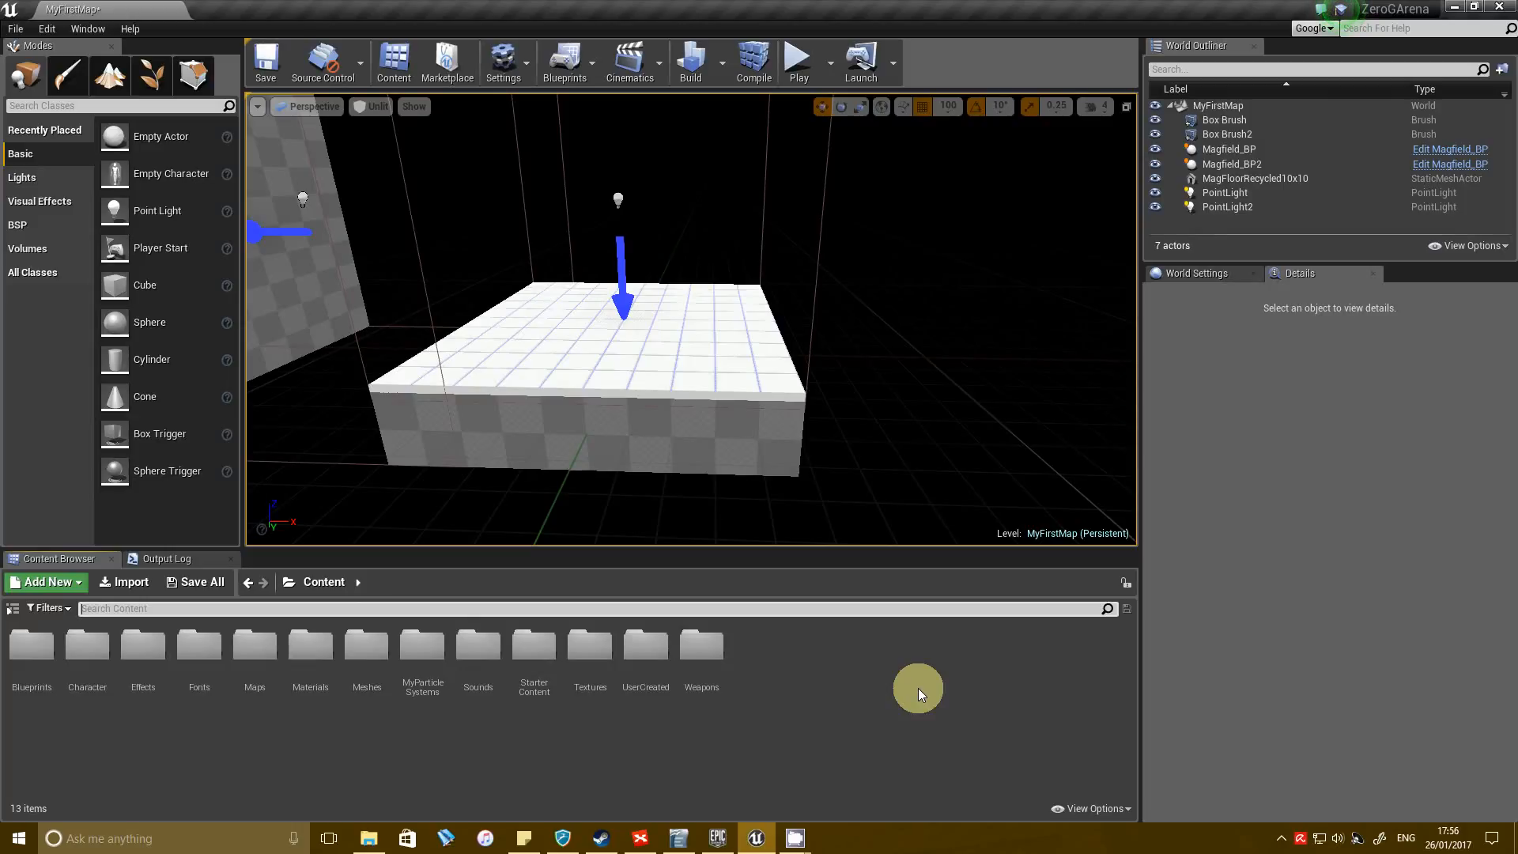
type("magfloor")
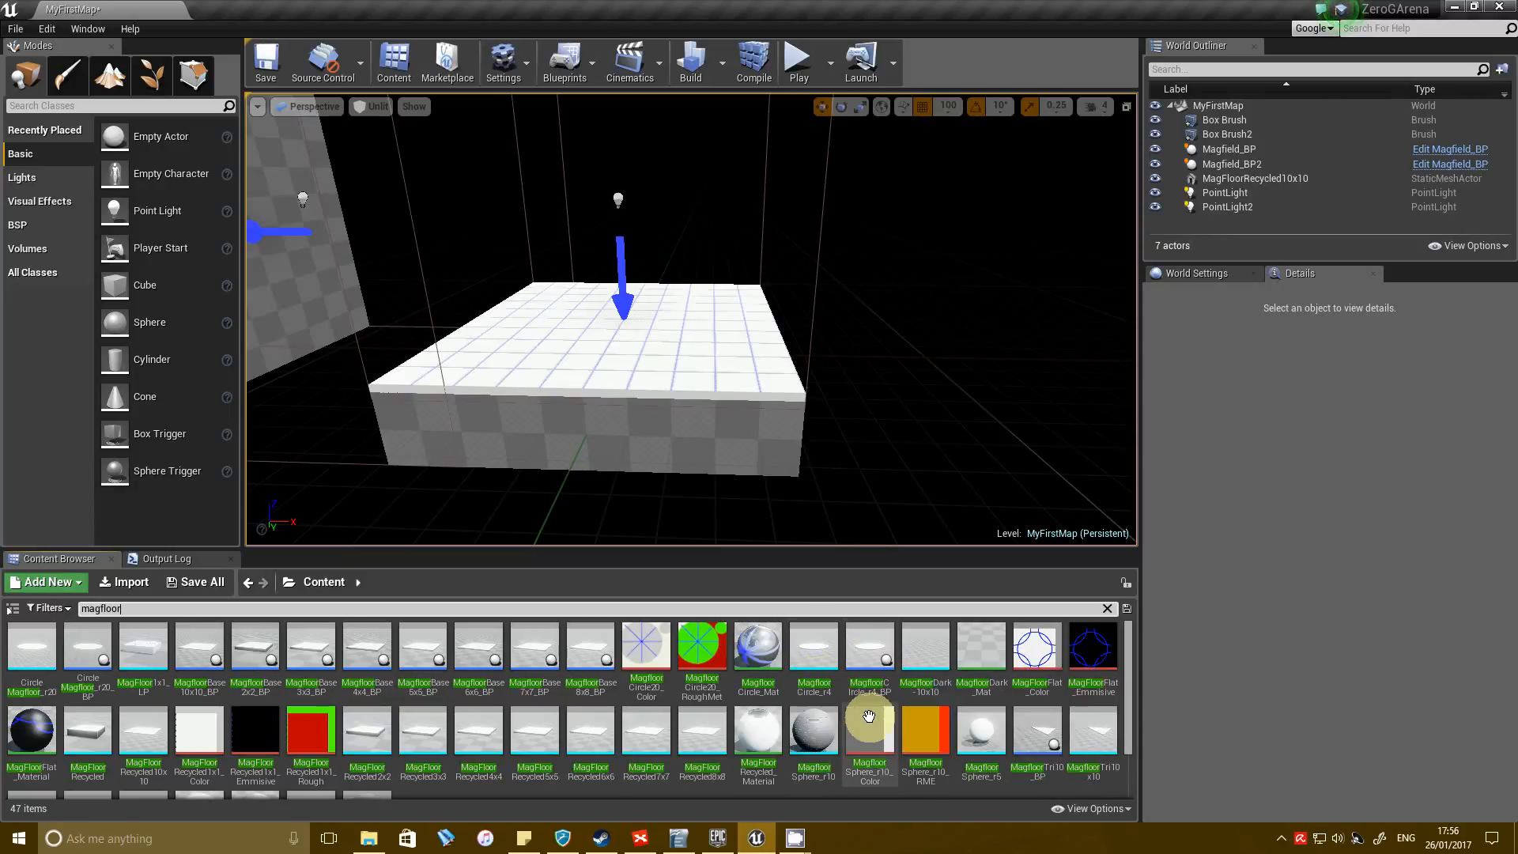
scroll(672, 760, "down", 1)
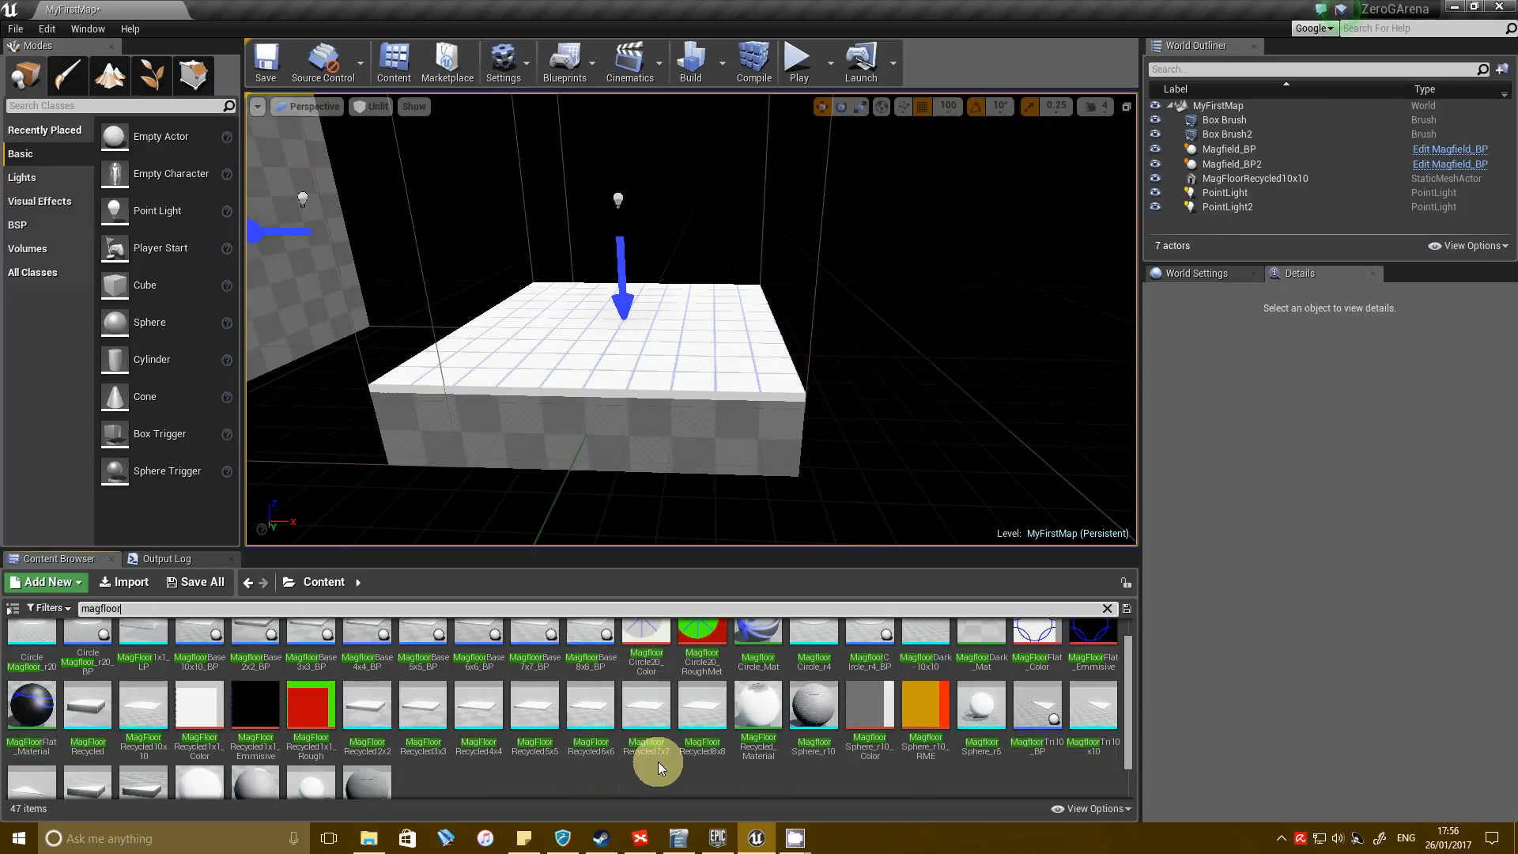
Place the MagfloorSphere_r10 mesh near the floor to inspect it from several angles, and delete it from the level.
left_click(814, 705)
left_click_drag(810, 705, 810, 356)
right_click_drag(753, 353, 998, 307)
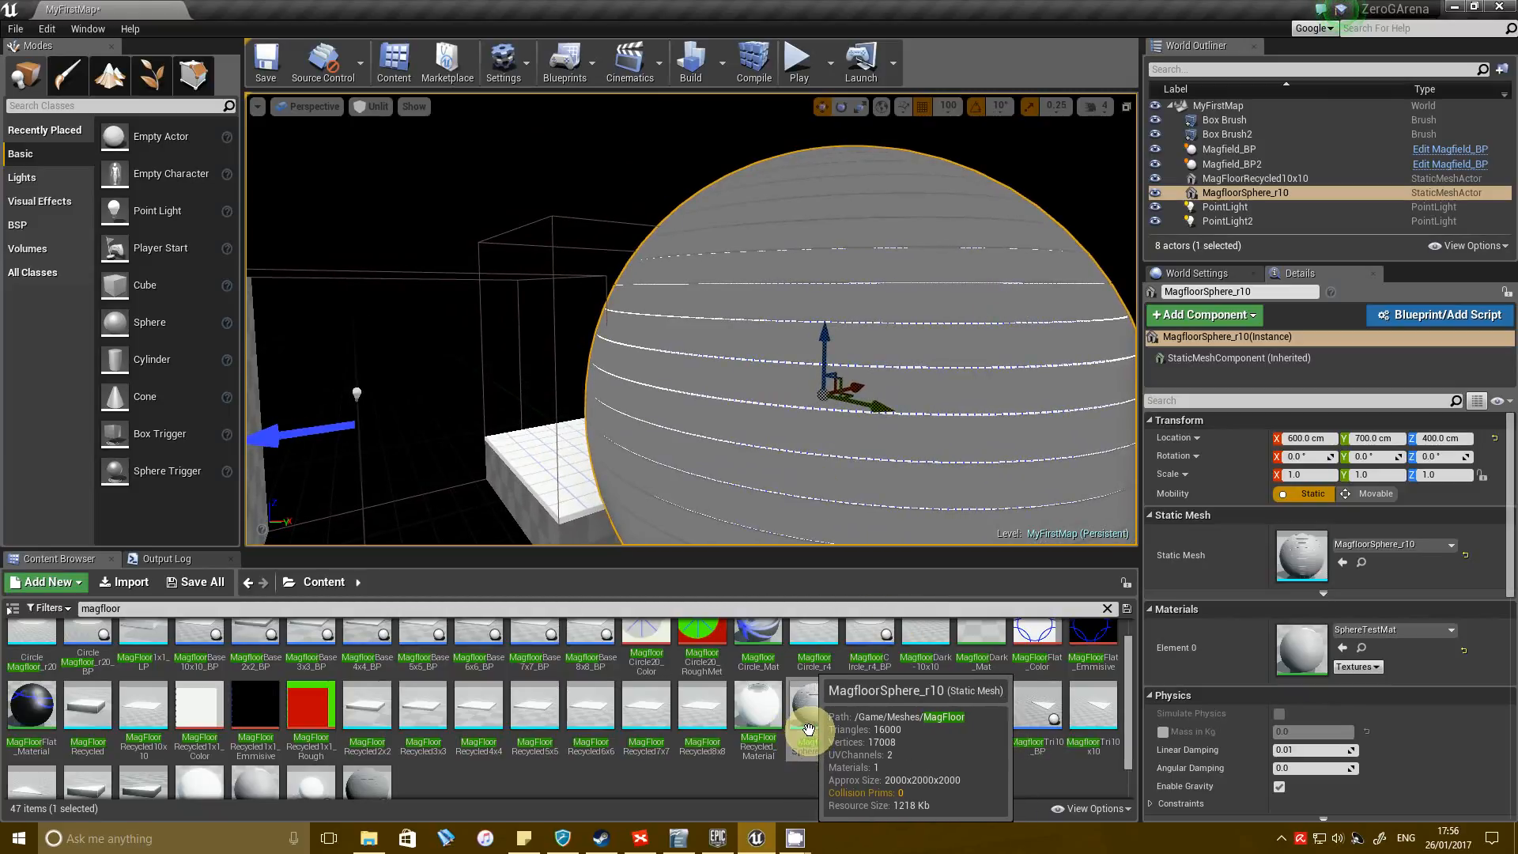
right_click_drag(910, 344, 872, 275)
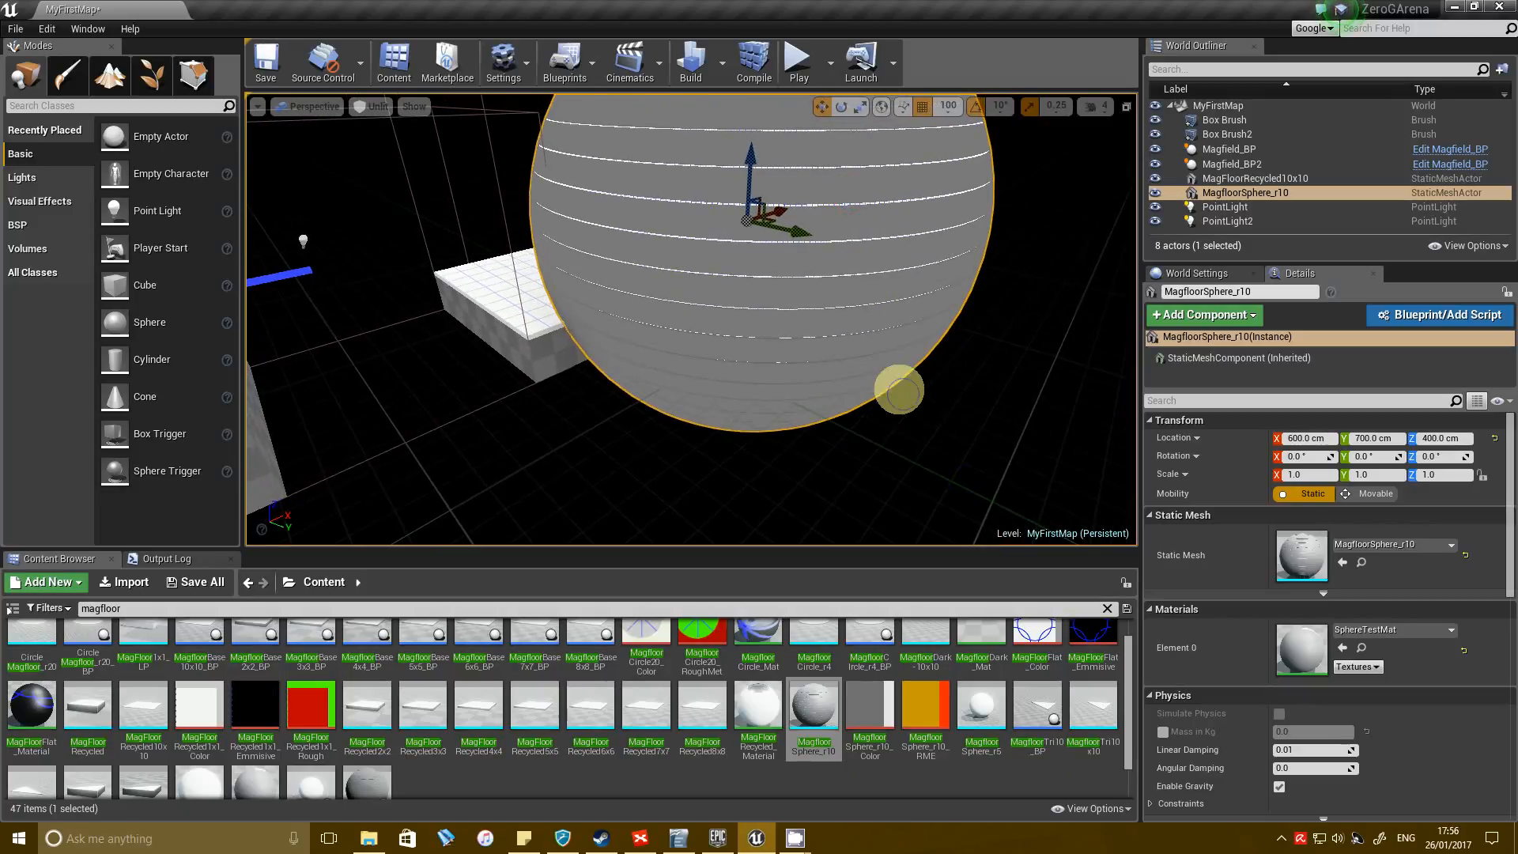
right_click_drag(899, 390, 889, 397)
mouse_move(644, 146)
right_mouse_down()
mouse_move(606, 176)
mouse_move(628, 164)
right_mouse_up()
key("Escape")
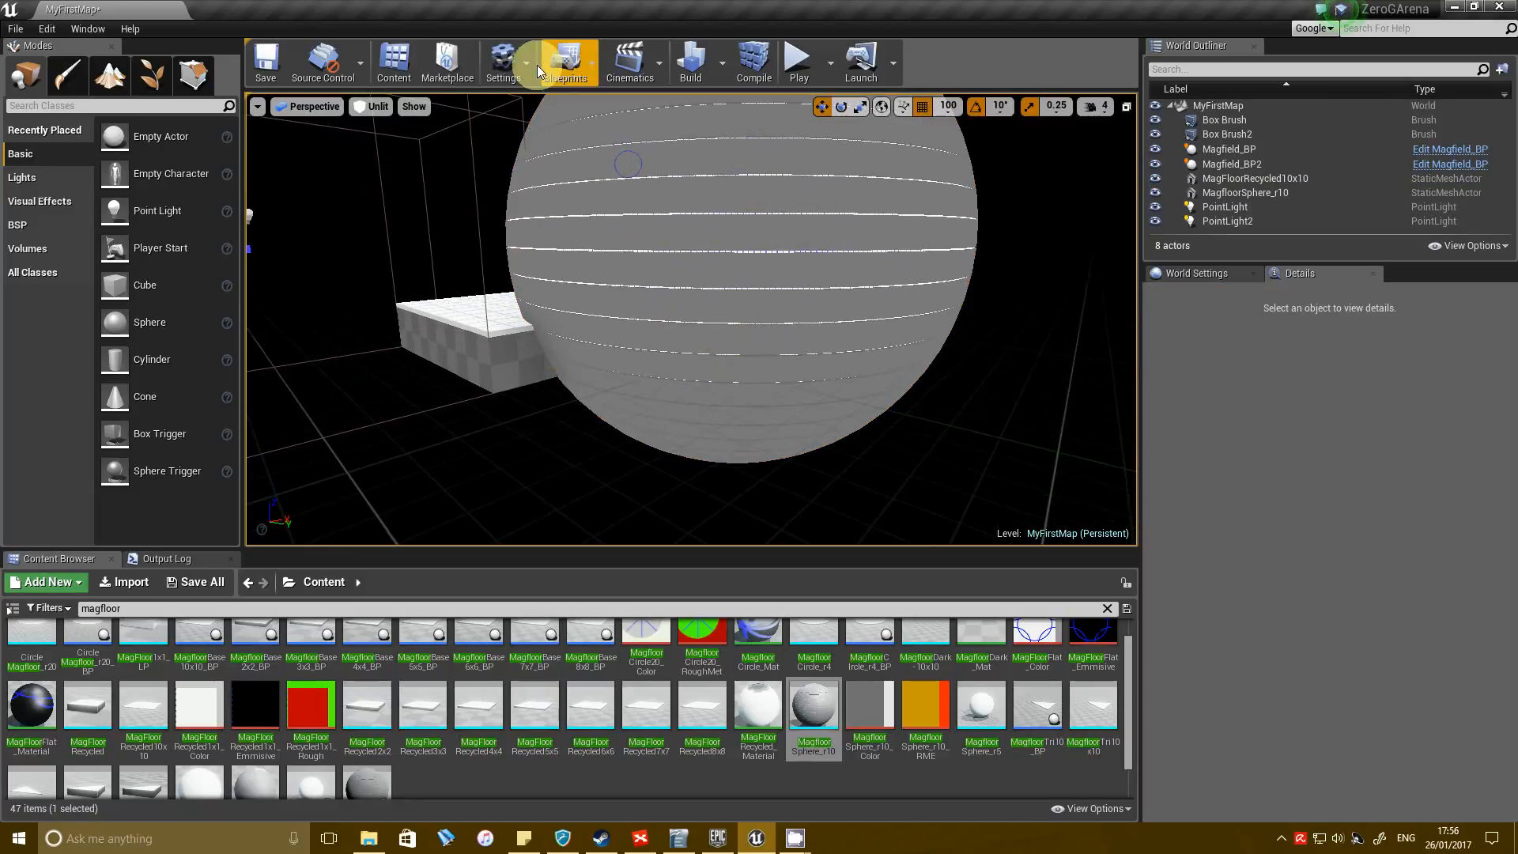
left_click(714, 246)
key("Delete")
right_click_drag(732, 366, 536, 346)
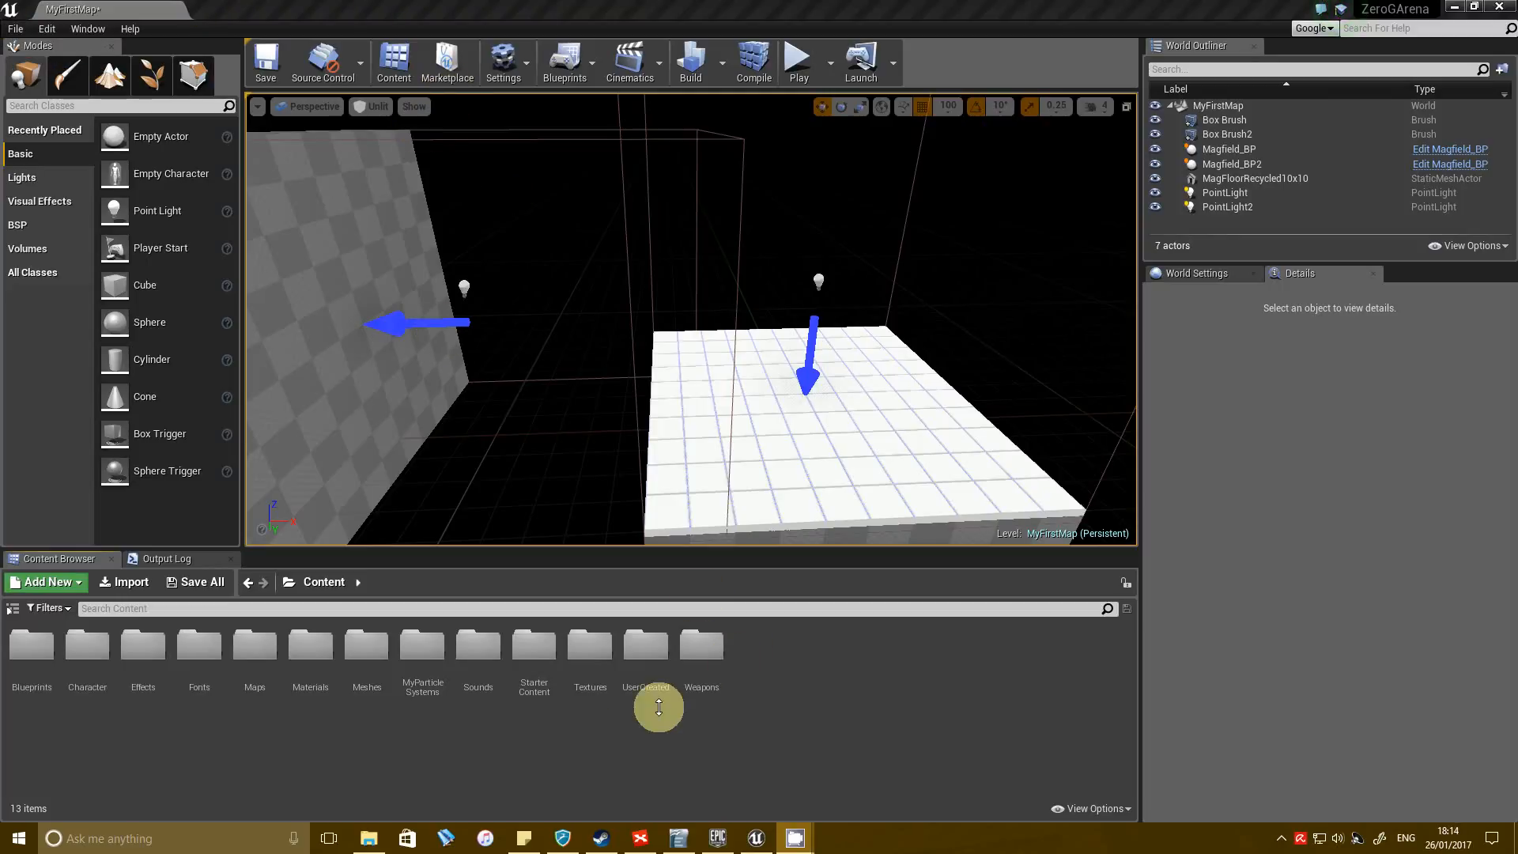
Browse the cover meshes under Meshes/Cover, including the LowCover and FloatingCover folders.
double_click(369, 643)
double_click(146, 651)
double_click(145, 647)
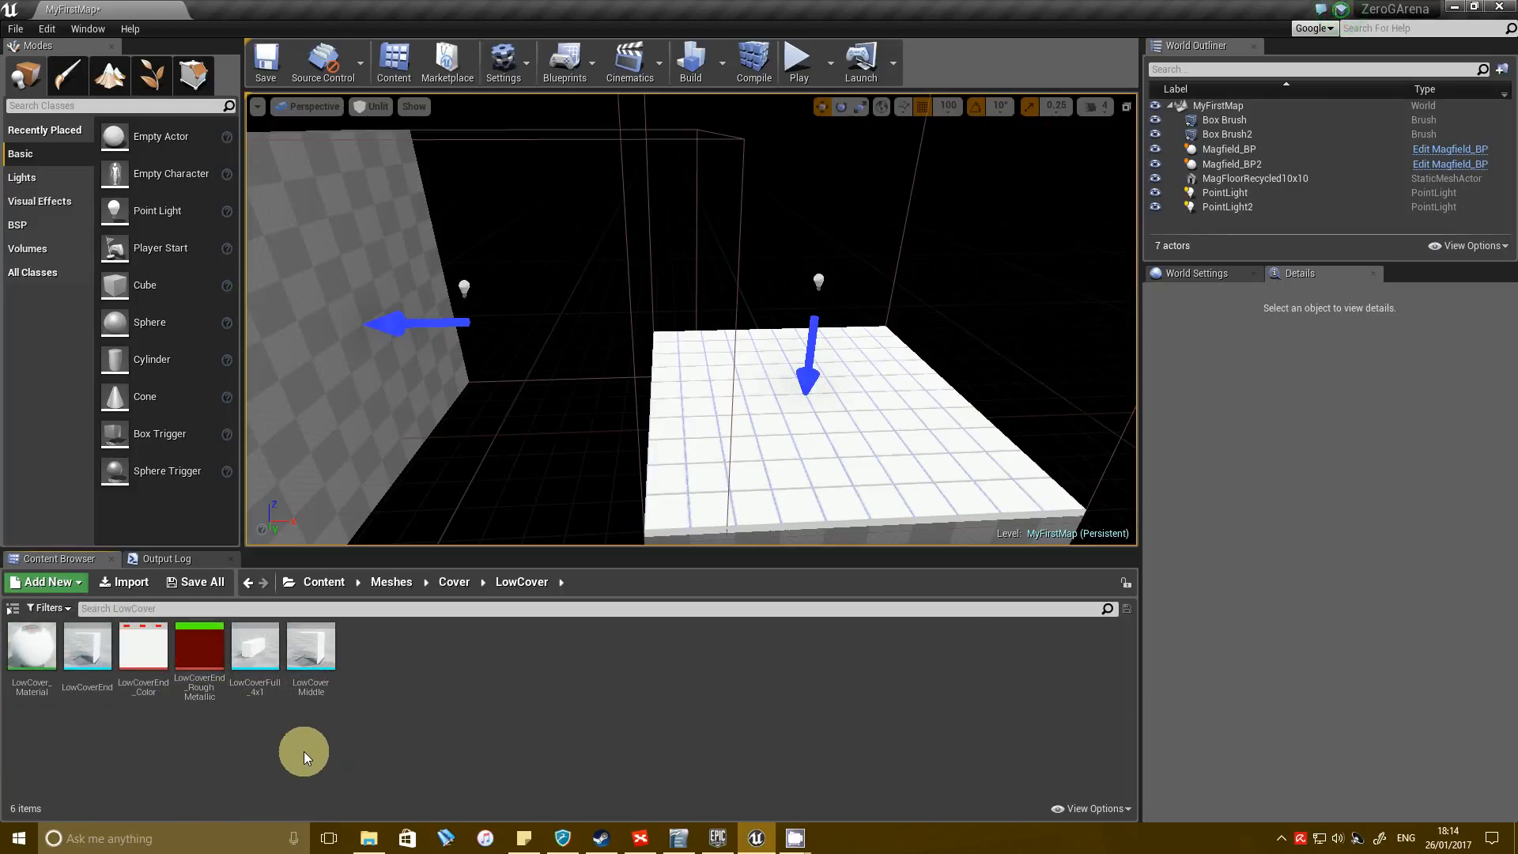
key("alt+Left")
left_click(80, 672)
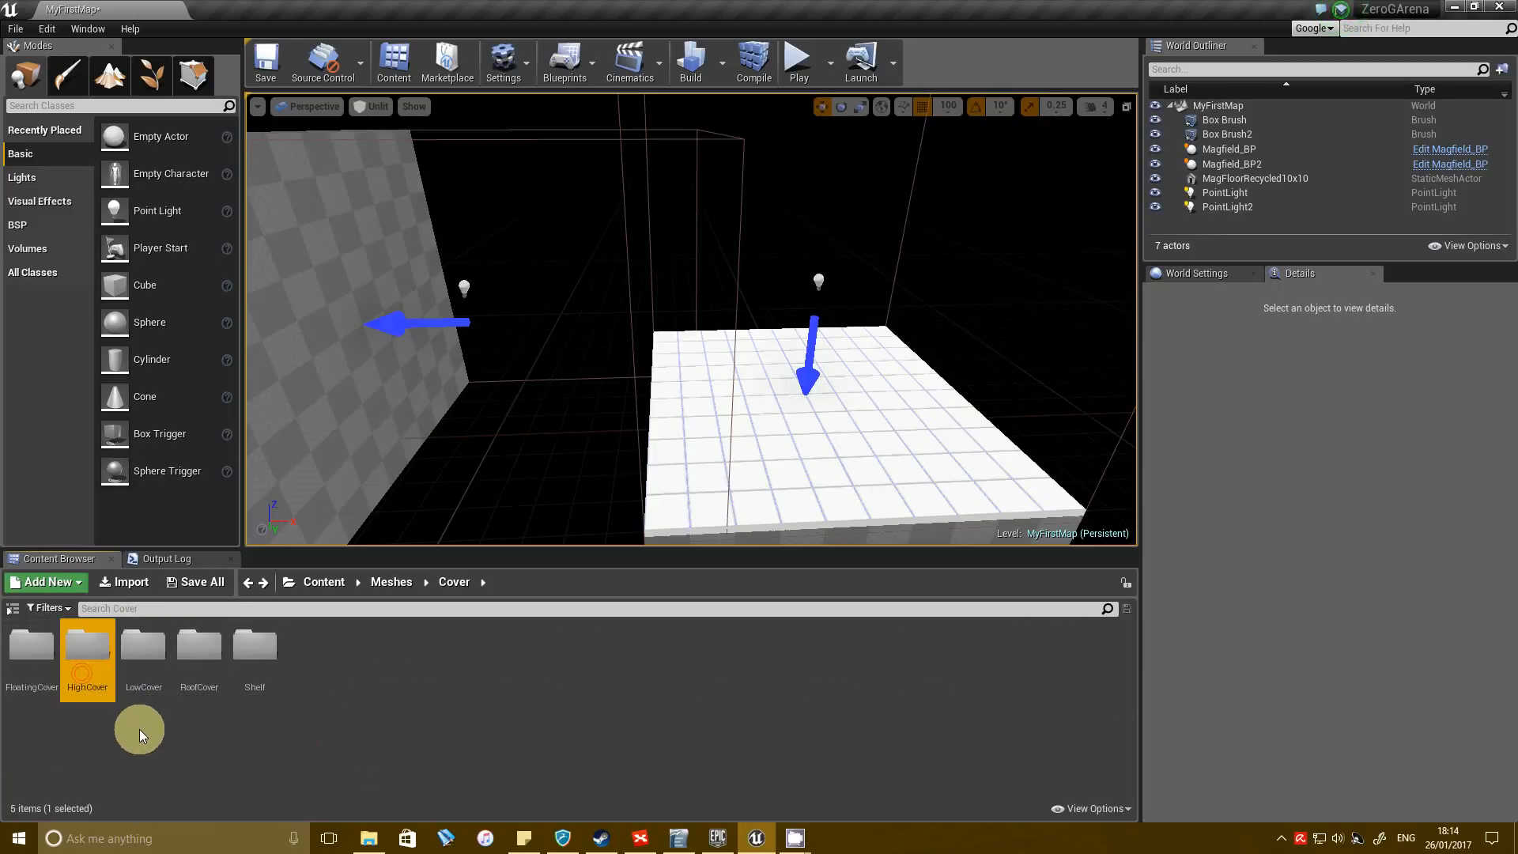
double_click(27, 647)
key("alt+Left")
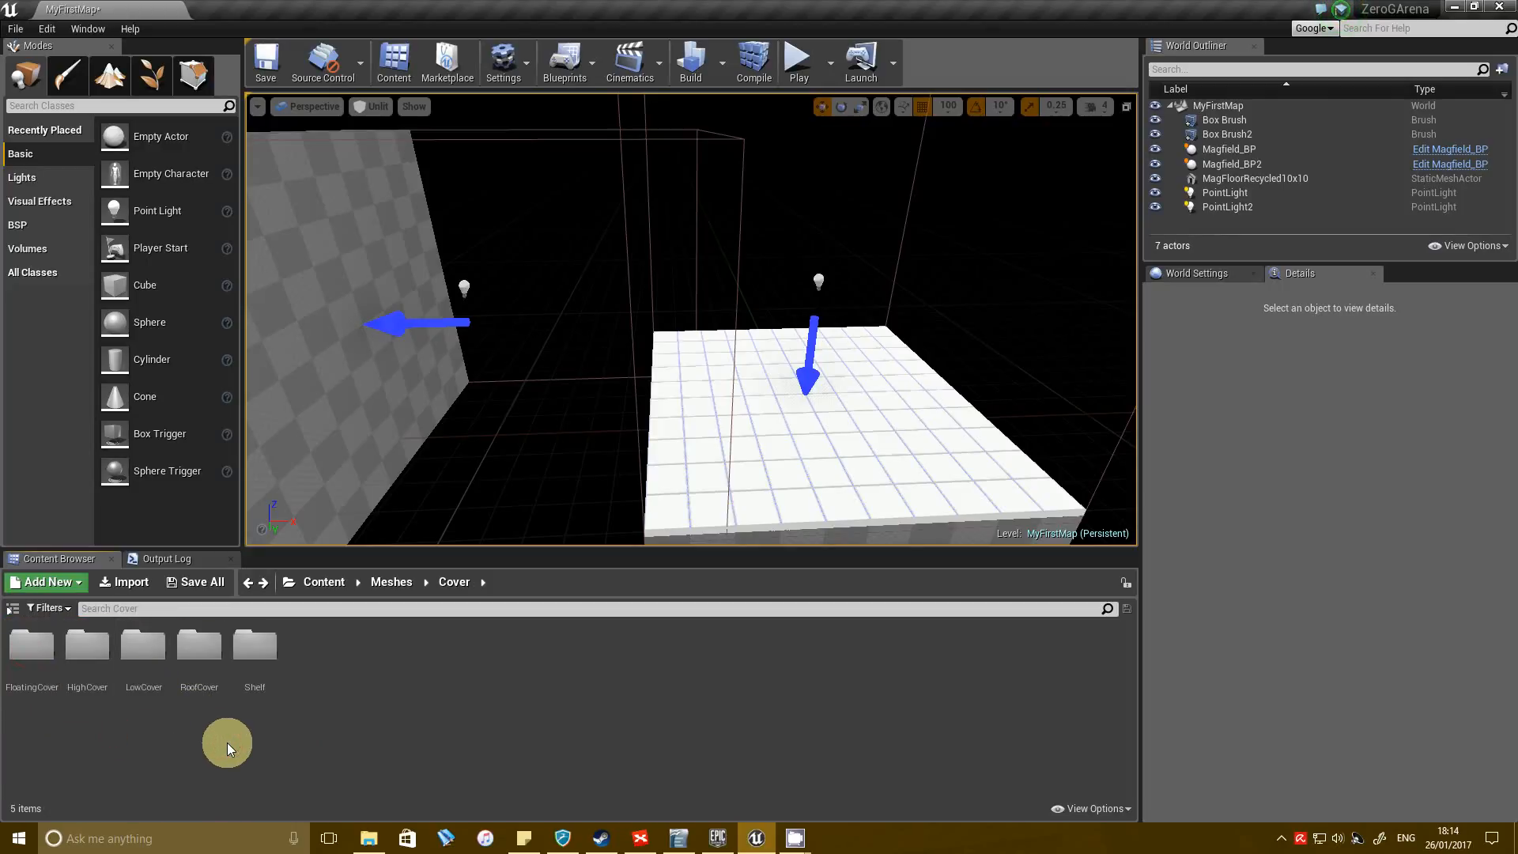
Place the RoofCover mesh from the RoofCover folder on the tiled floor to inspect it, and delete it.
double_click(202, 668)
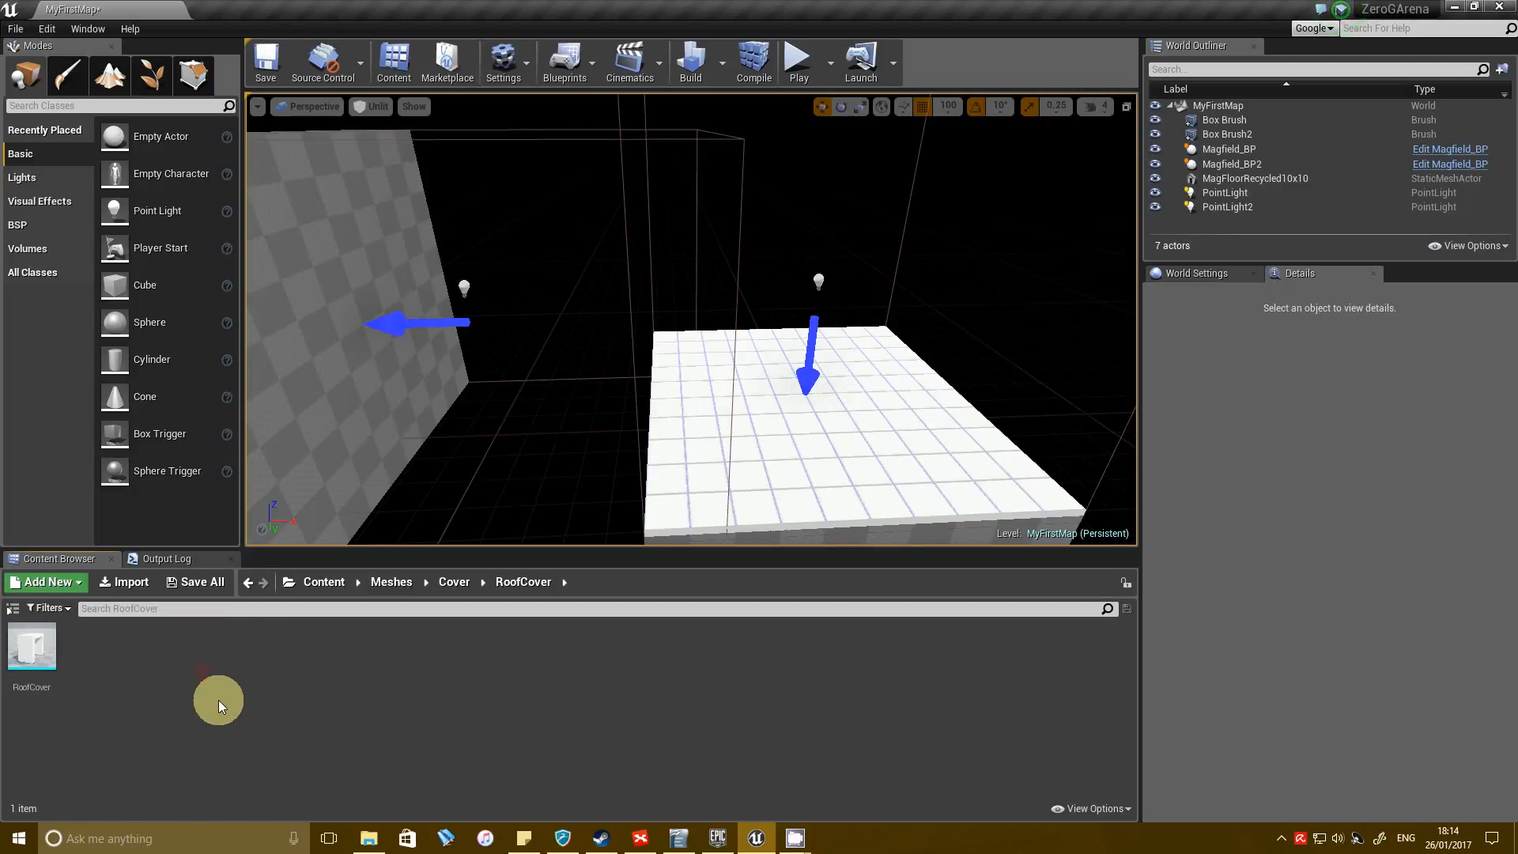
left_click_drag(27, 669, 841, 404)
key("d")
right_click_drag(840, 404, 697, 591)
key("s")
right_click_drag(773, 323, 786, 332)
key("Delete")
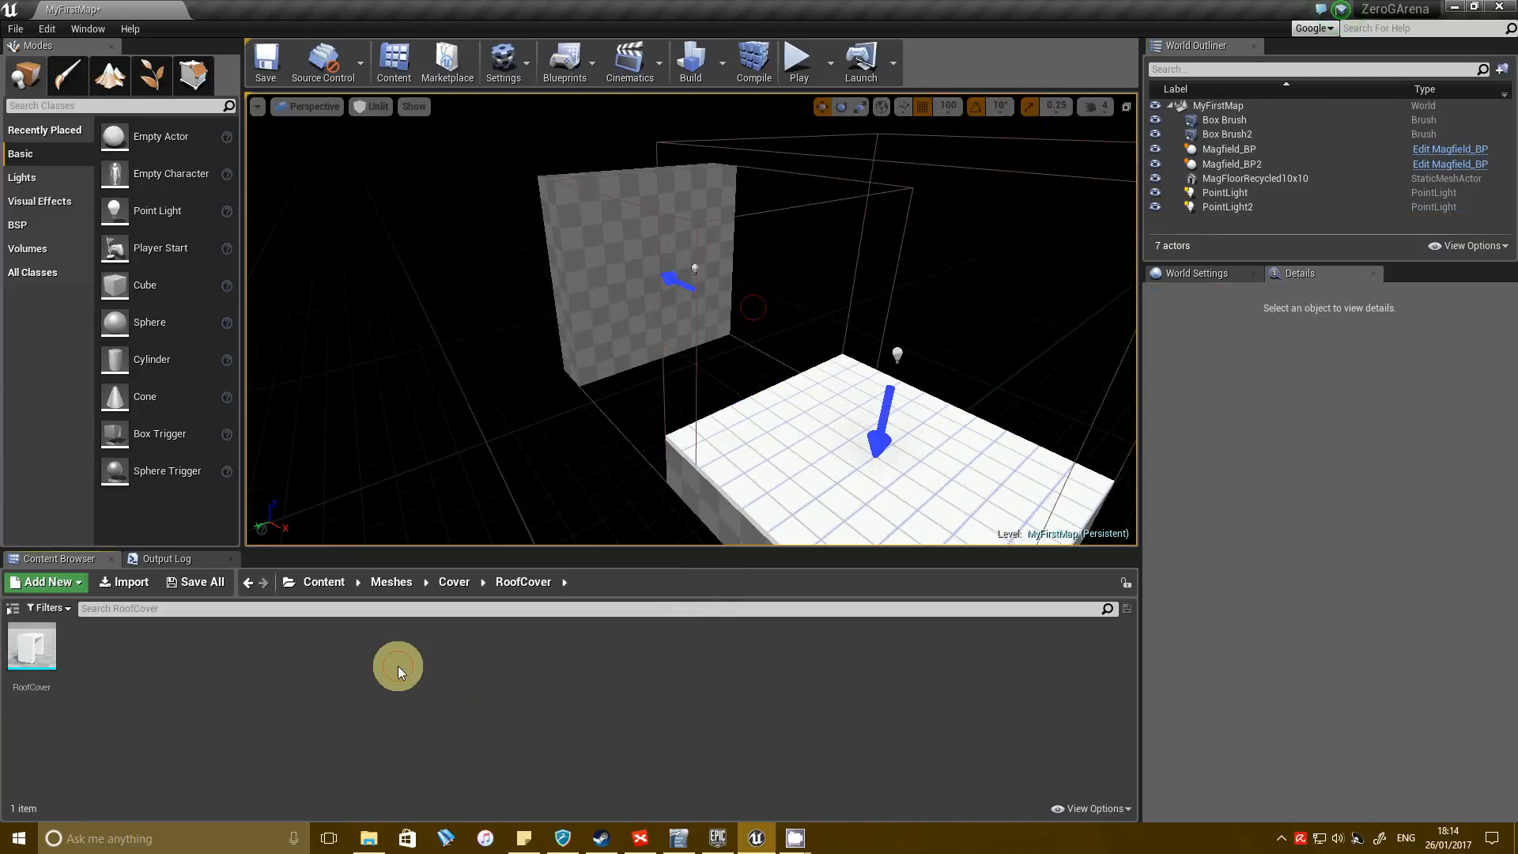
Return to the Meshes/Cover/LowCover folder and bring the tiled floor into close view.
left_click(449, 583)
double_click(144, 672)
right_click_drag(680, 372, 491, 424)
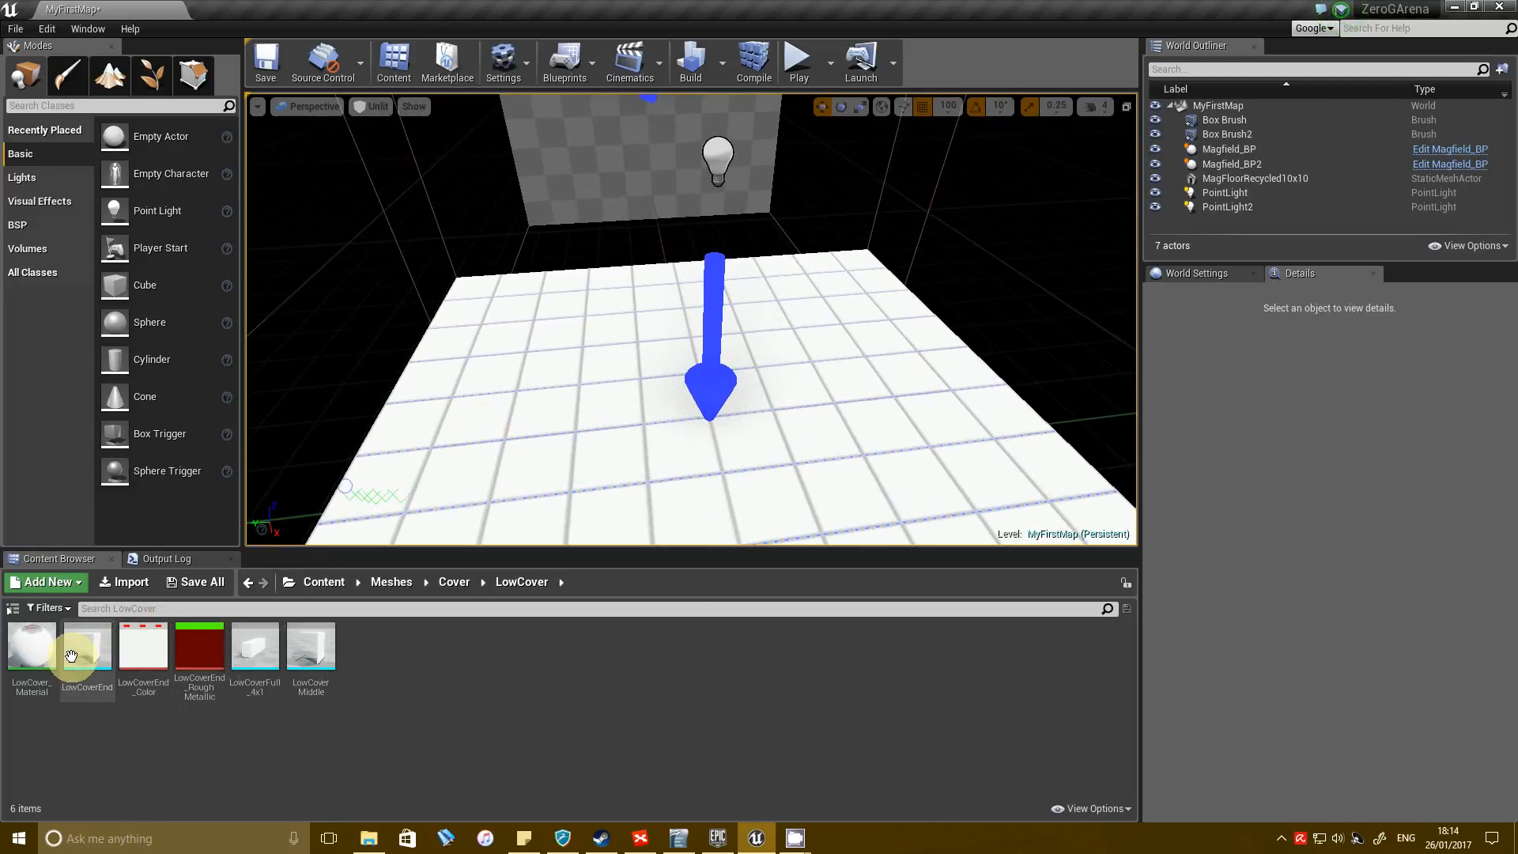
left_click(143, 675)
Place the LowCoverEnd mesh over the tiled floor at X 0, Y 300, Z 200 cm and rotate it 180° about Z.
left_click_drag(95, 656, 528, 479)
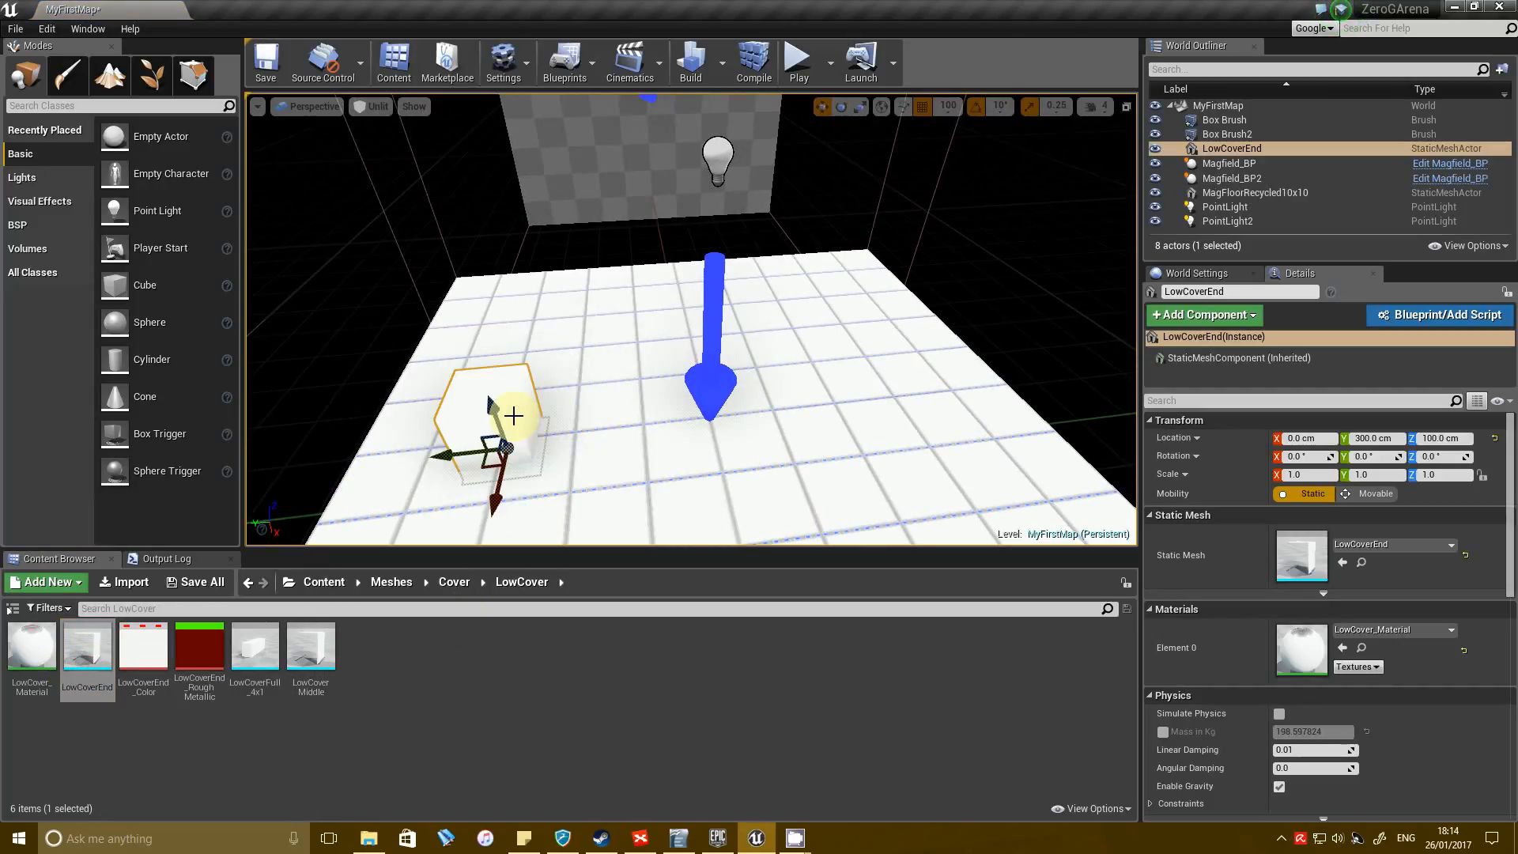
left_click_drag(492, 405, 509, 372)
key("e")
left_click_drag(539, 432, 65, 482)
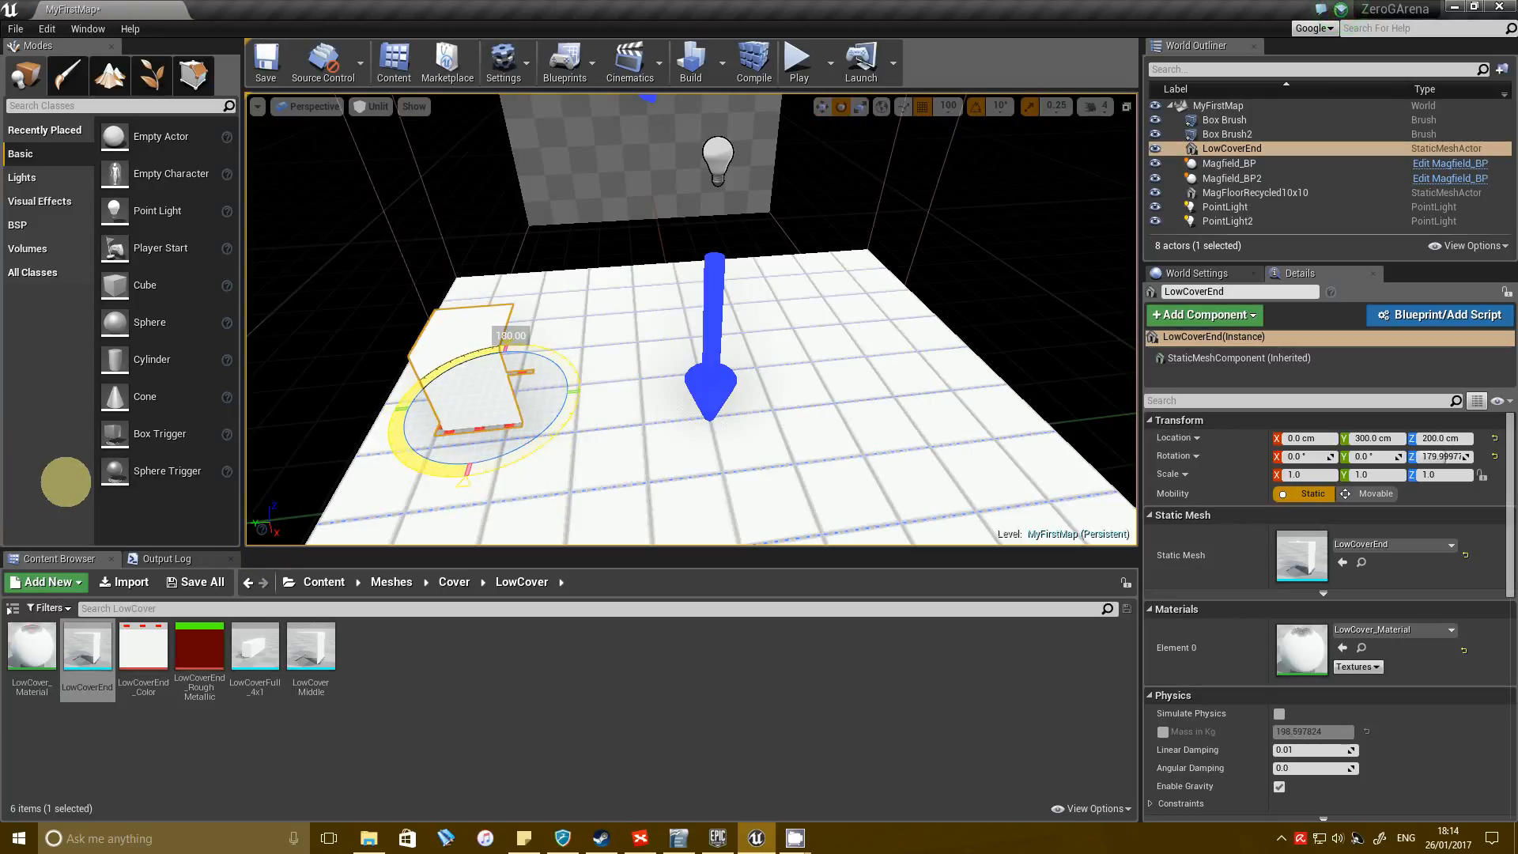
Place LowCoverMiddle beside LowCoverEnd at X 0, Y 200, Z 200 cm, and copy it twice in a row along Y.
key("w")
left_click_drag(310, 648, 558, 343)
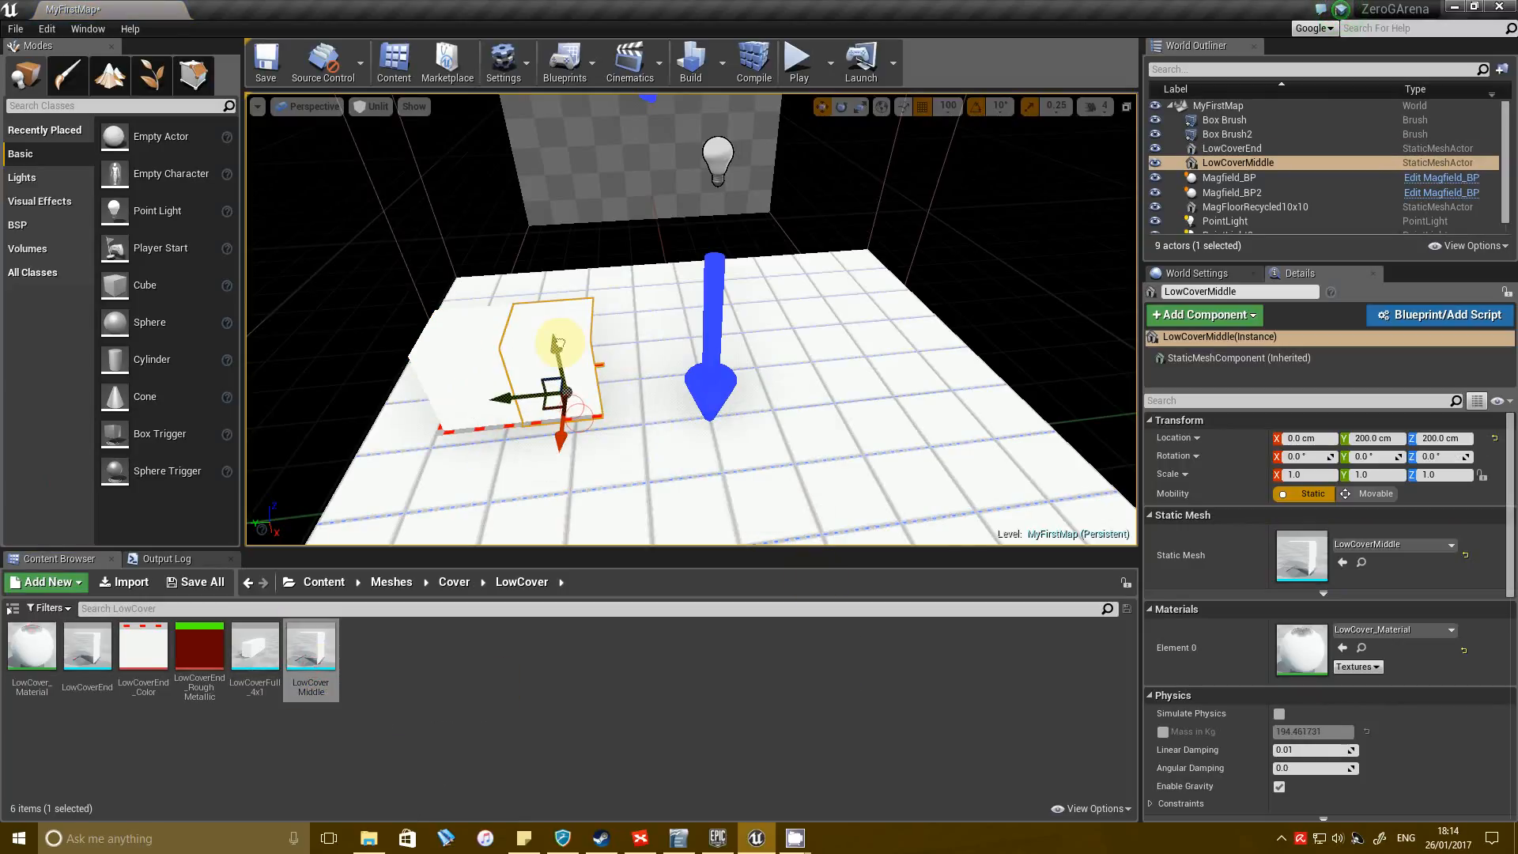
left_click_drag(524, 396, 670, 389, "alt")
right_click_drag(568, 390, 574, 374)
key("w")
left_click(761, 370)
left_click(661, 367)
Copy LowCoverEnd to the row's open end at Y -100 cm and rotate the copy 180° about Z.
left_click(559, 380)
left_click_drag(479, 469, 913, 411, "alt")
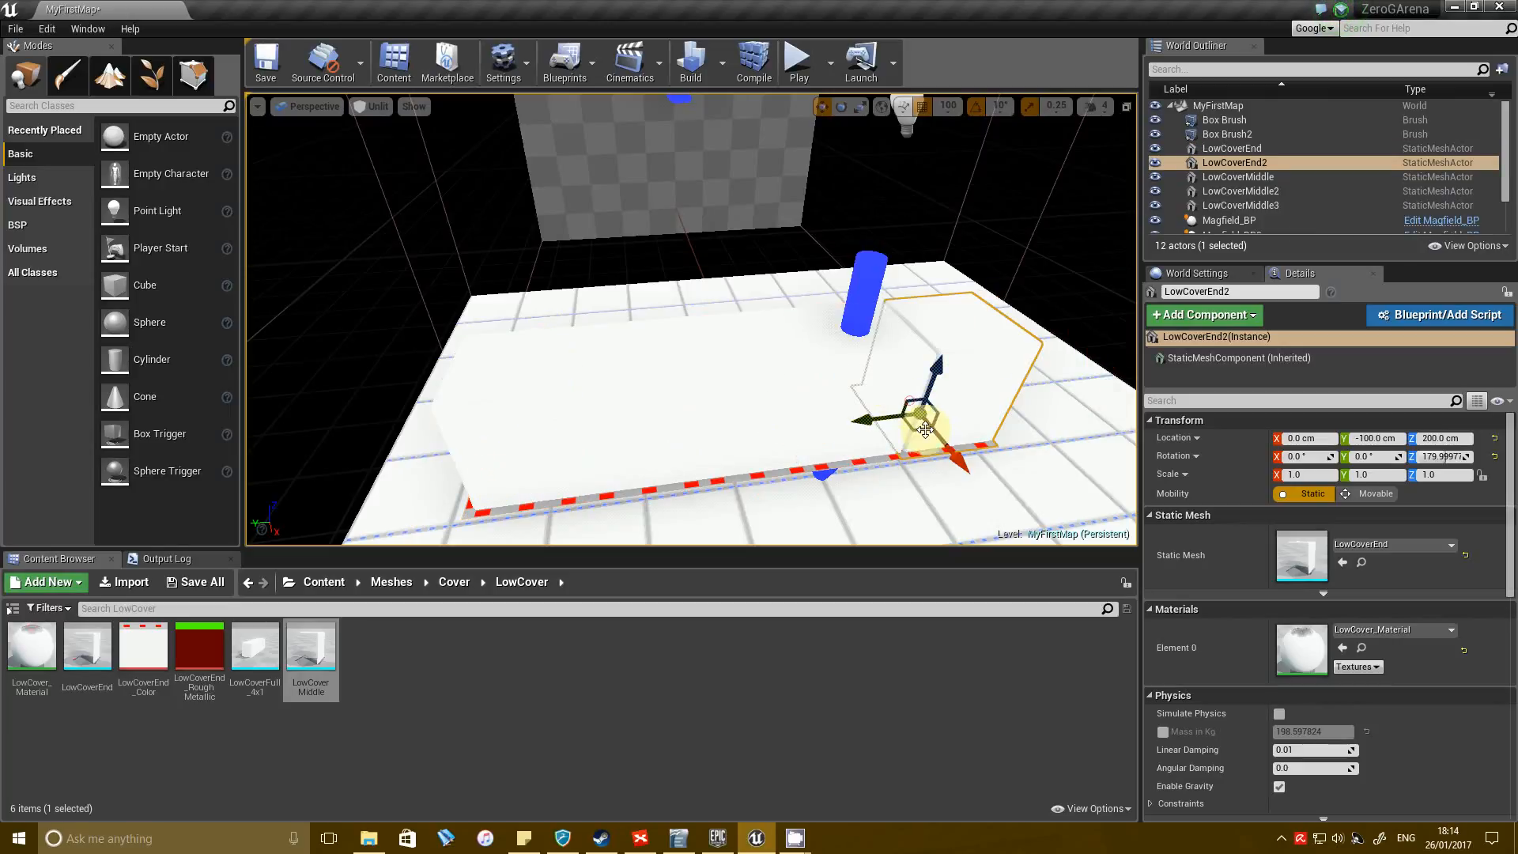
key("e")
left_click_drag(880, 463, 1361, 511)
key("w")
right_click_drag(702, 398, 682, 362)
scroll(699, 383, "down", 5)
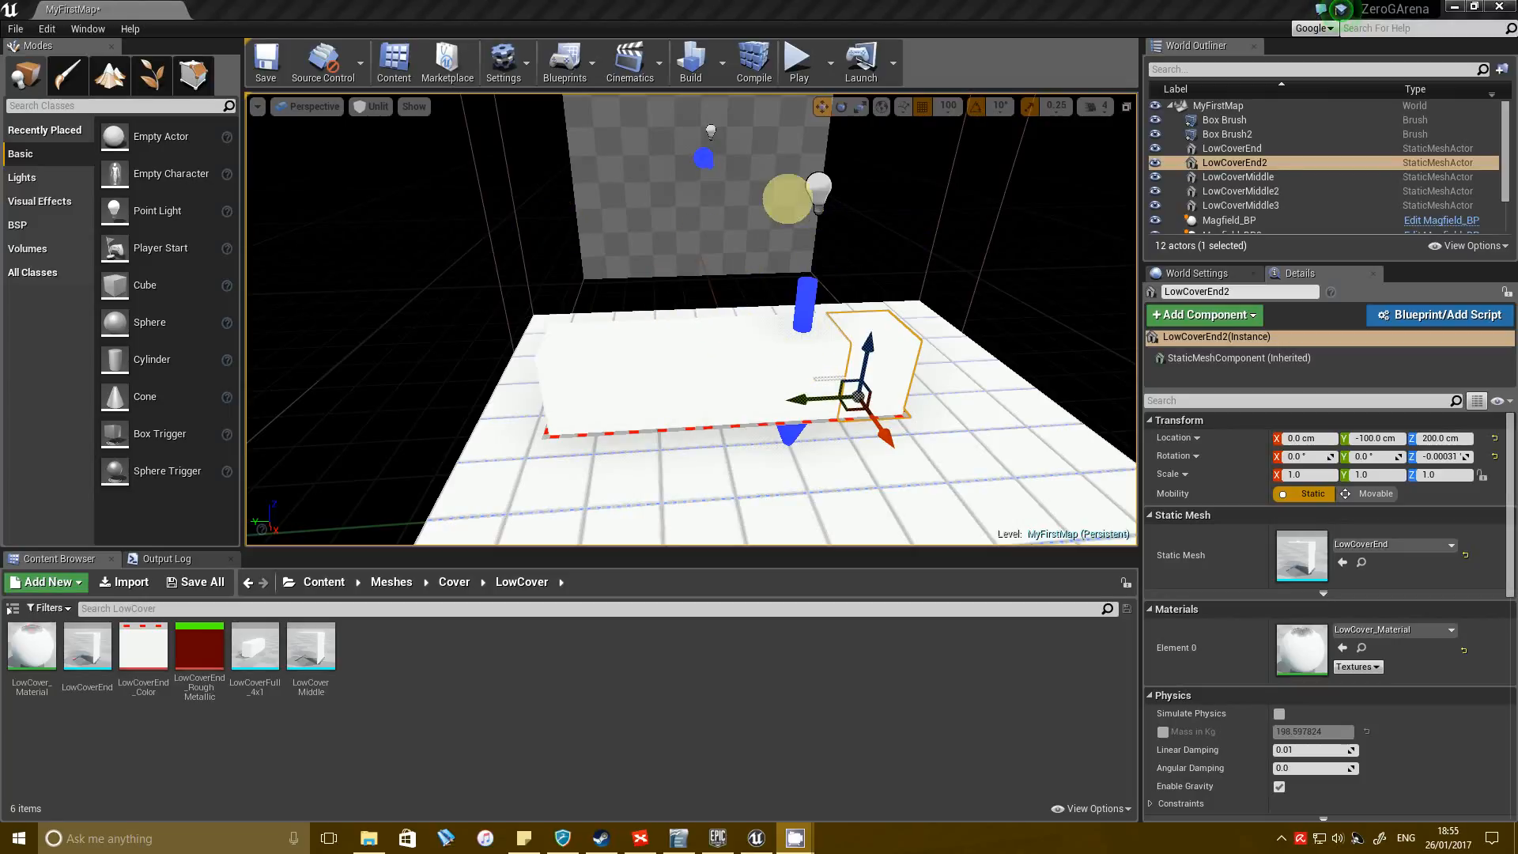
Select all five low cover pieces on the tiled floor and delete them.
left_click(909, 212)
right_click_drag(915, 210, 878, 221)
left_click(907, 353)
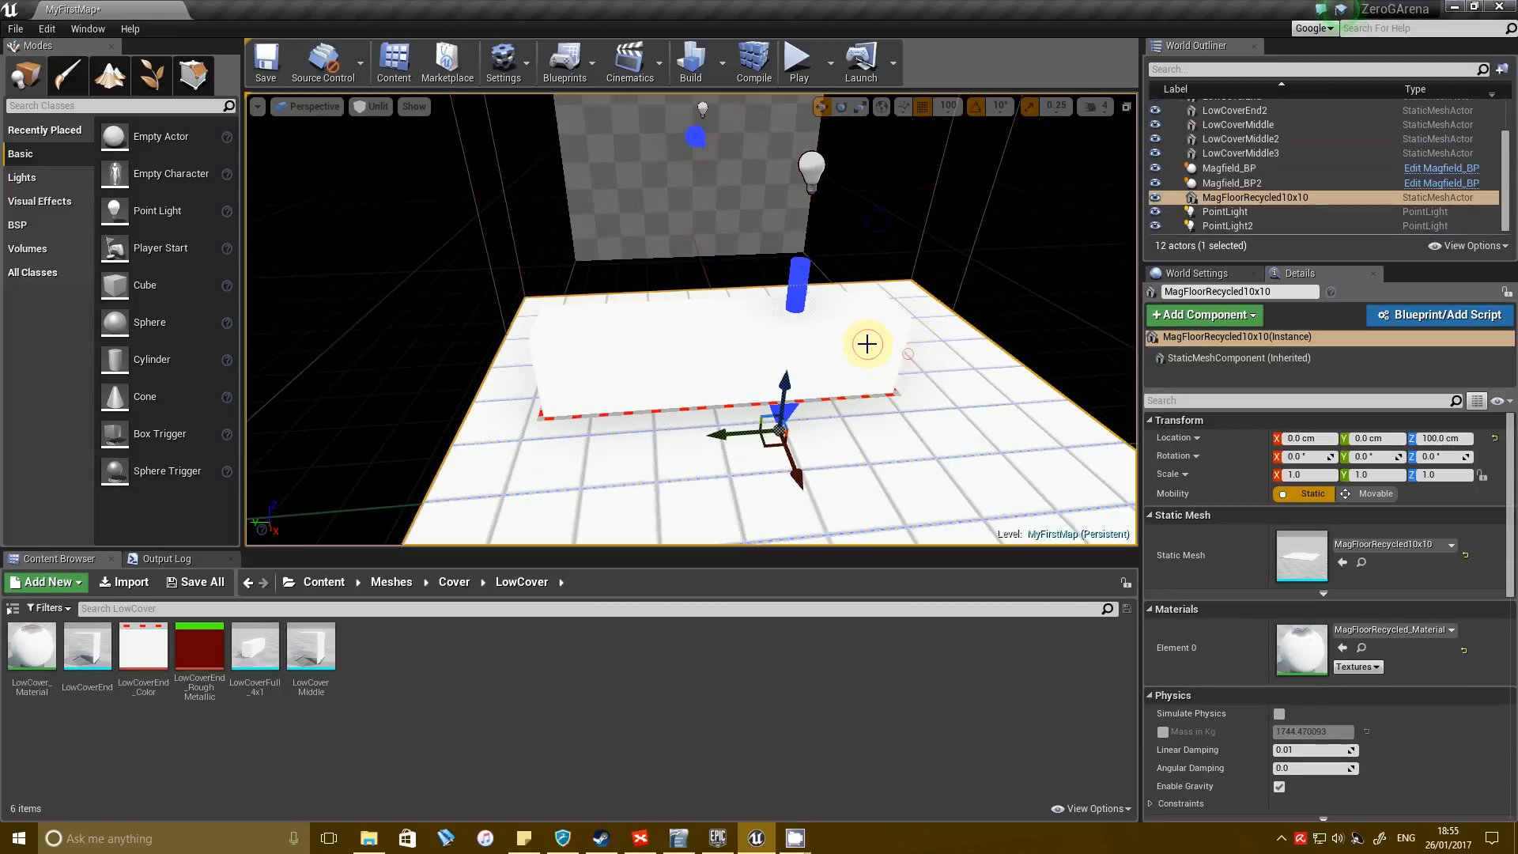
left_click(867, 344)
left_click(816, 341, "ctrl")
left_click(726, 340, "ctrl")
left_click(646, 343, "ctrl")
left_click(577, 342, "ctrl")
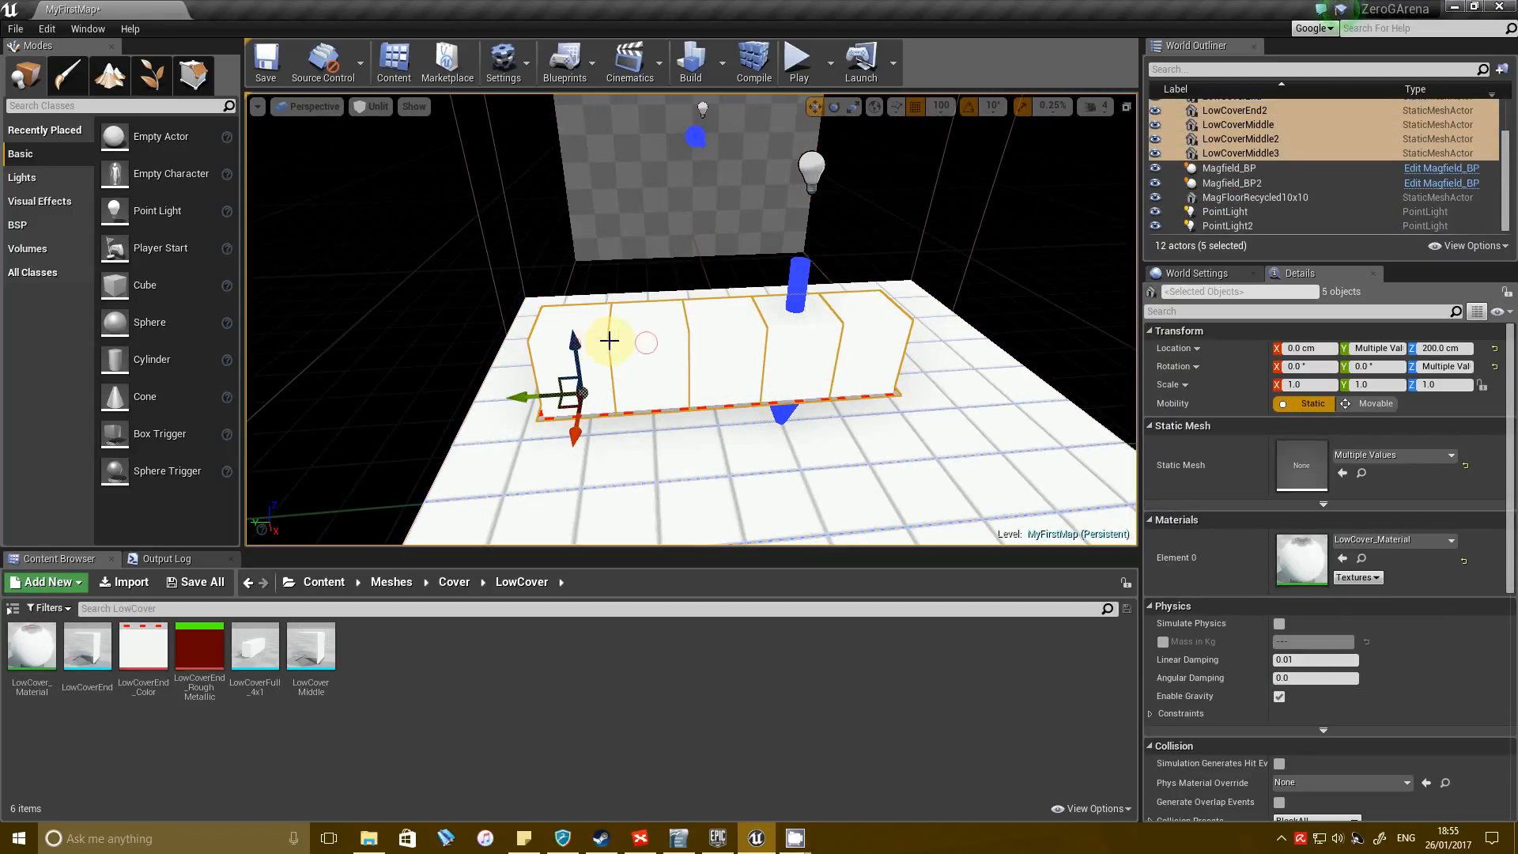
key("Delete")
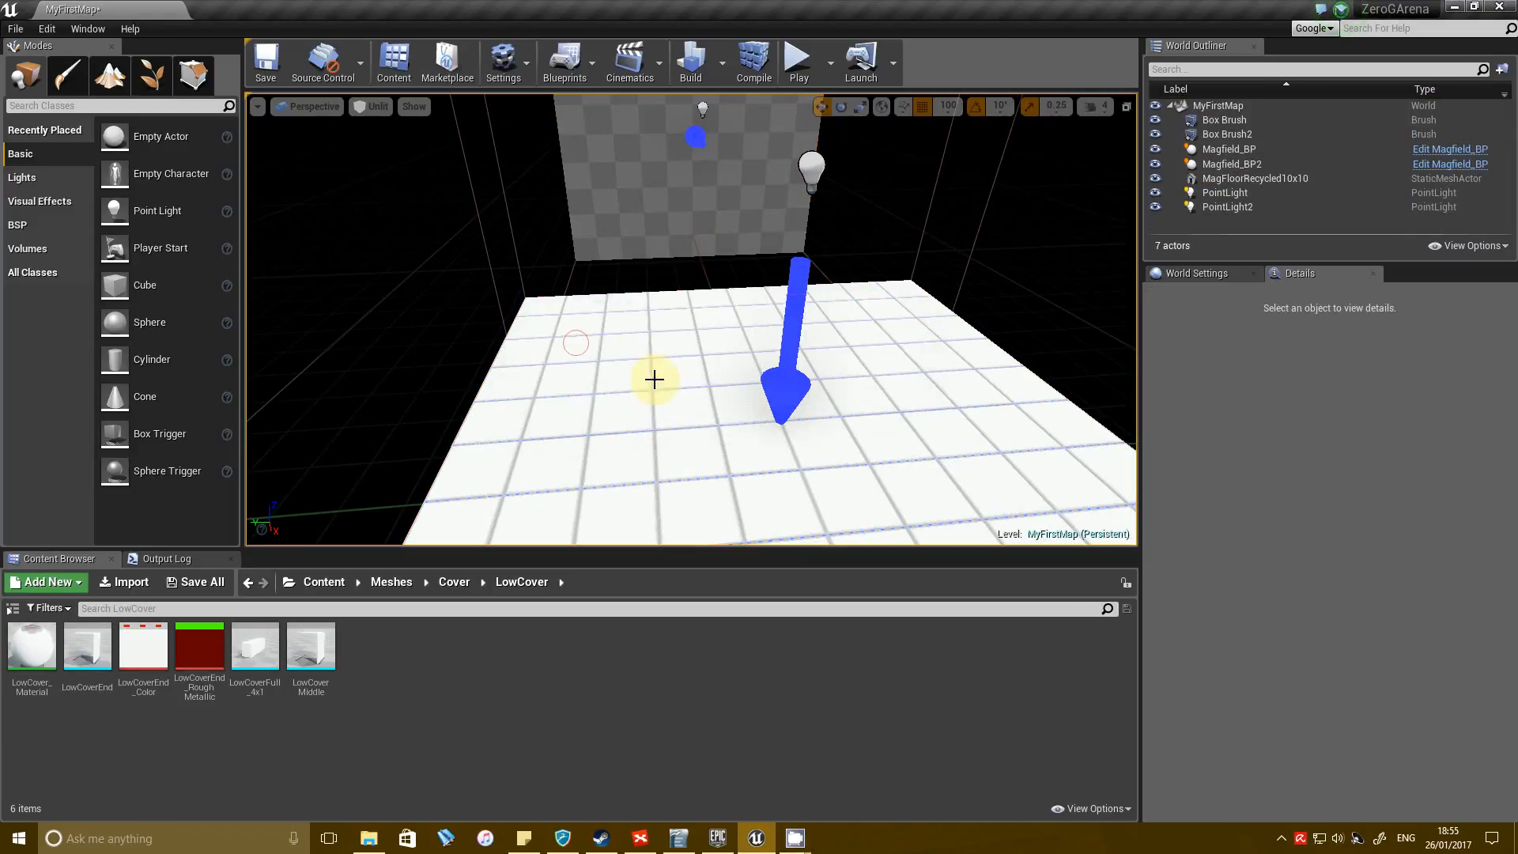
Open the Meshes/Pillar folder.
left_click(462, 582)
left_click(391, 582)
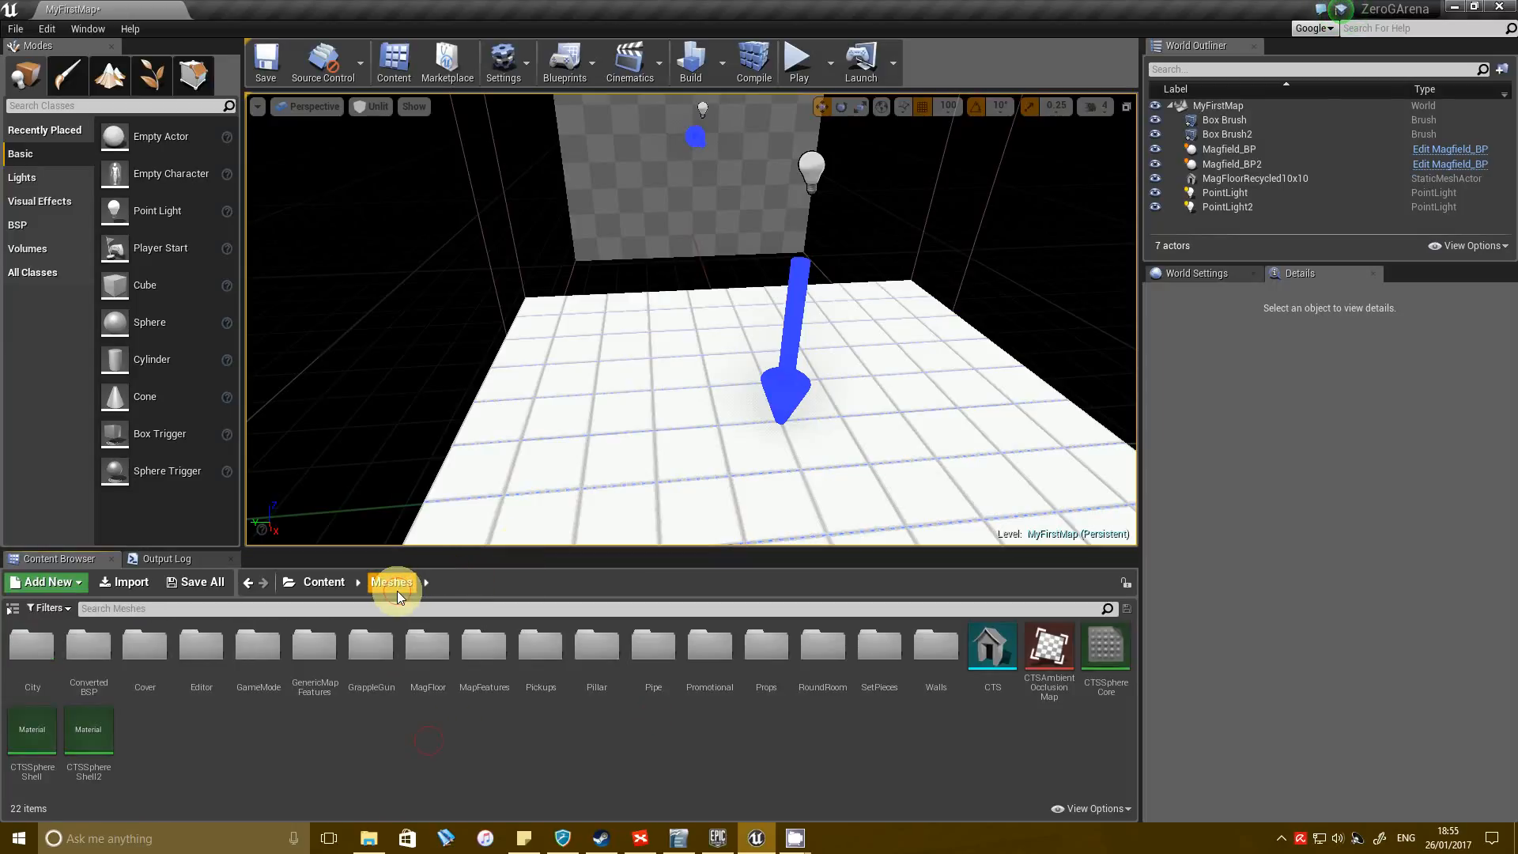
left_click(619, 634)
double_click(619, 634)
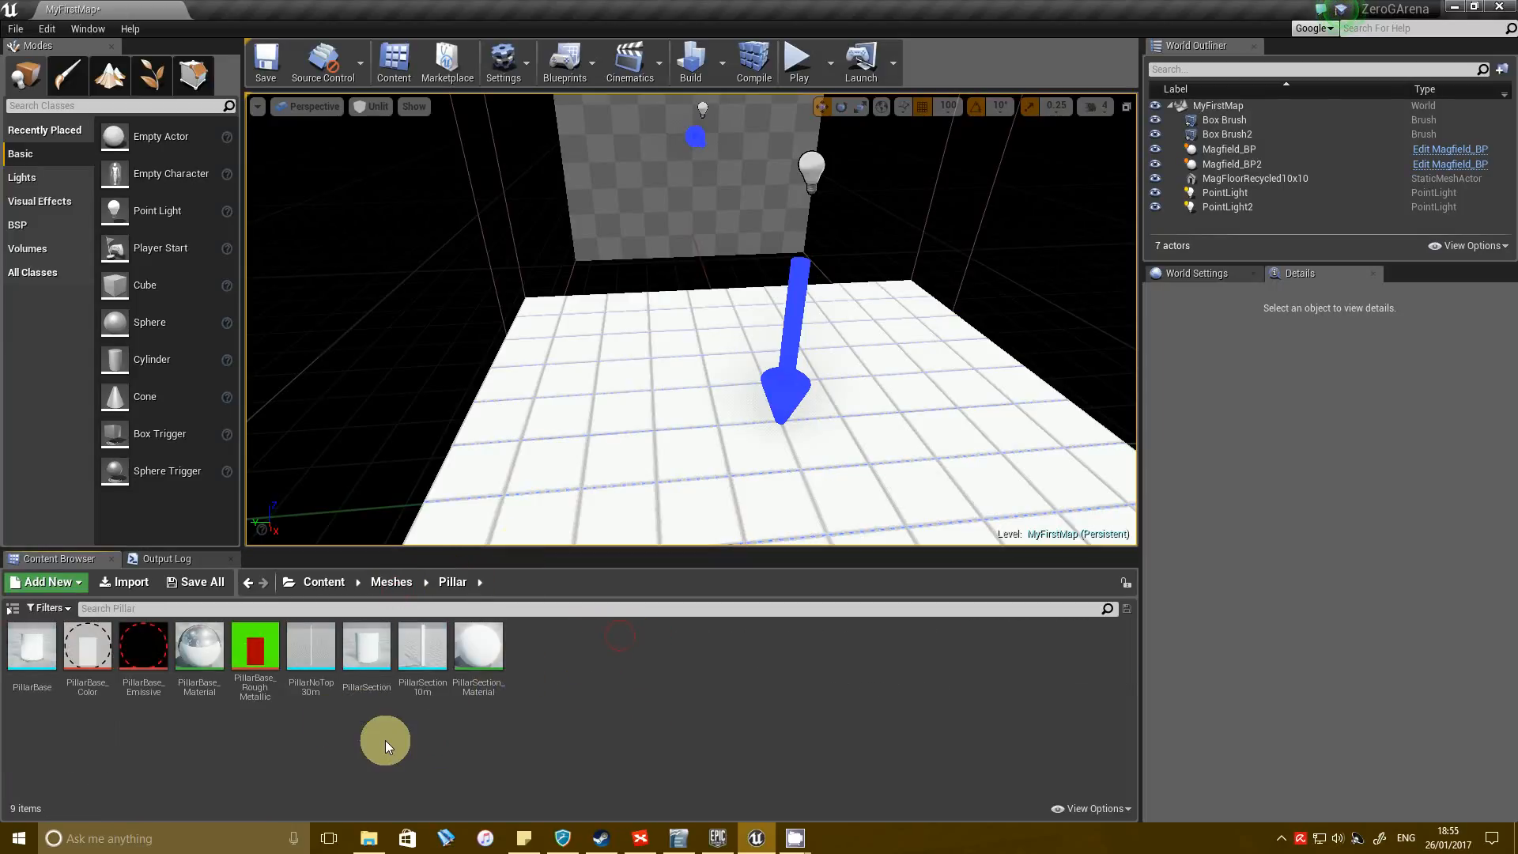
Place the PillarSection mesh above the tiled floor at X 100, Y 200, Z 300 cm.
left_click(368, 660)
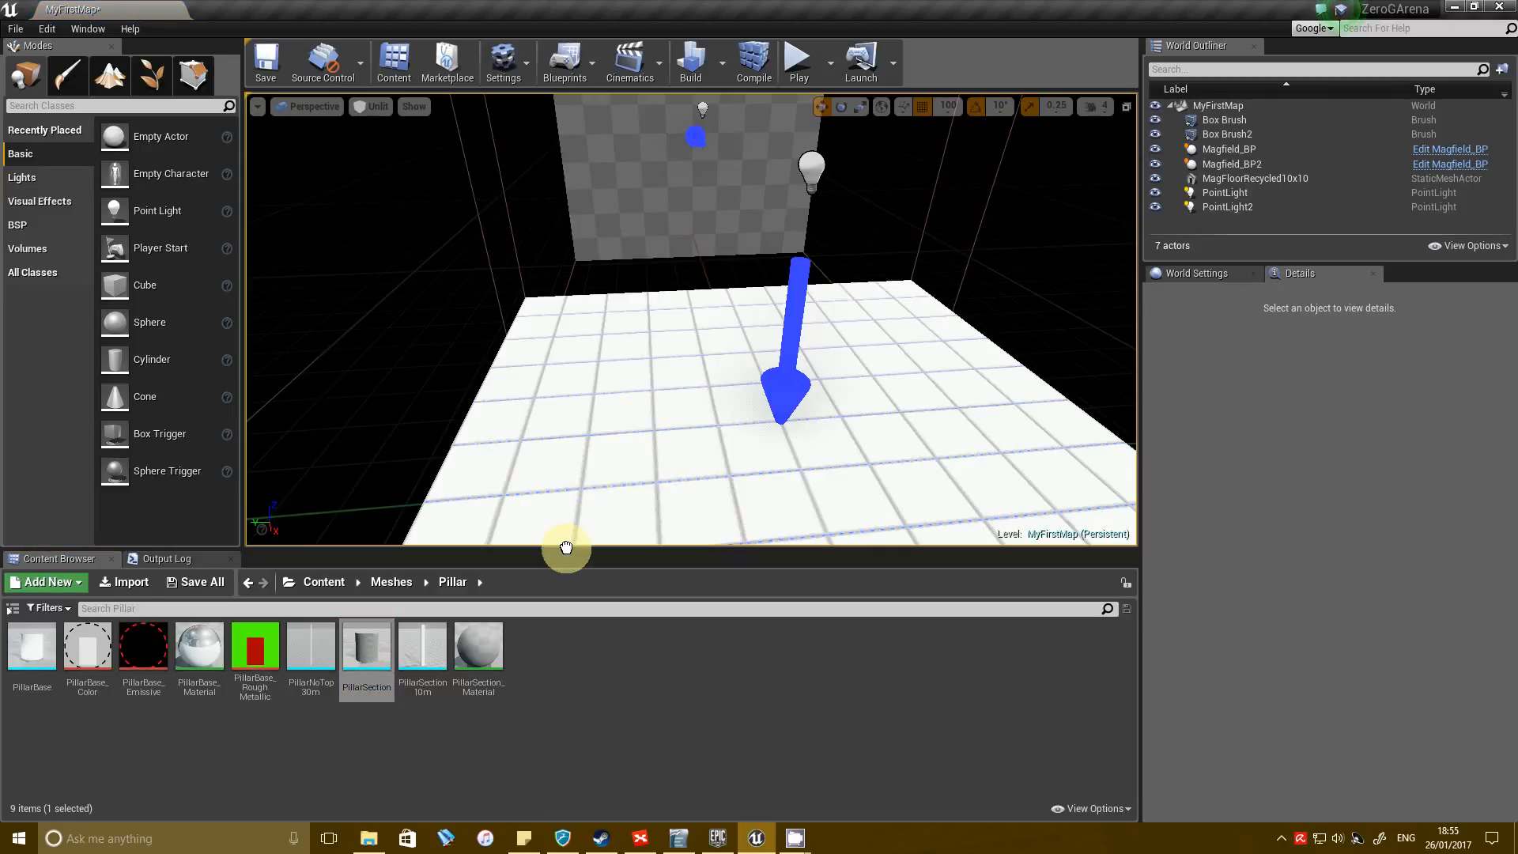
left_click_drag(646, 482, 677, 457)
right_click_drag(649, 401, 1083, 269)
left_click_drag(702, 294, 502, 302)
left_click_drag(432, 251, 437, 464)
right_click_drag(510, 499, 243, 461)
key("w")
key("d")
right_click_drag(799, 319, 795, 265)
scroll(795, 340, "down", 2)
key("q")
key("s")
left_click_drag(682, 390, 680, 261)
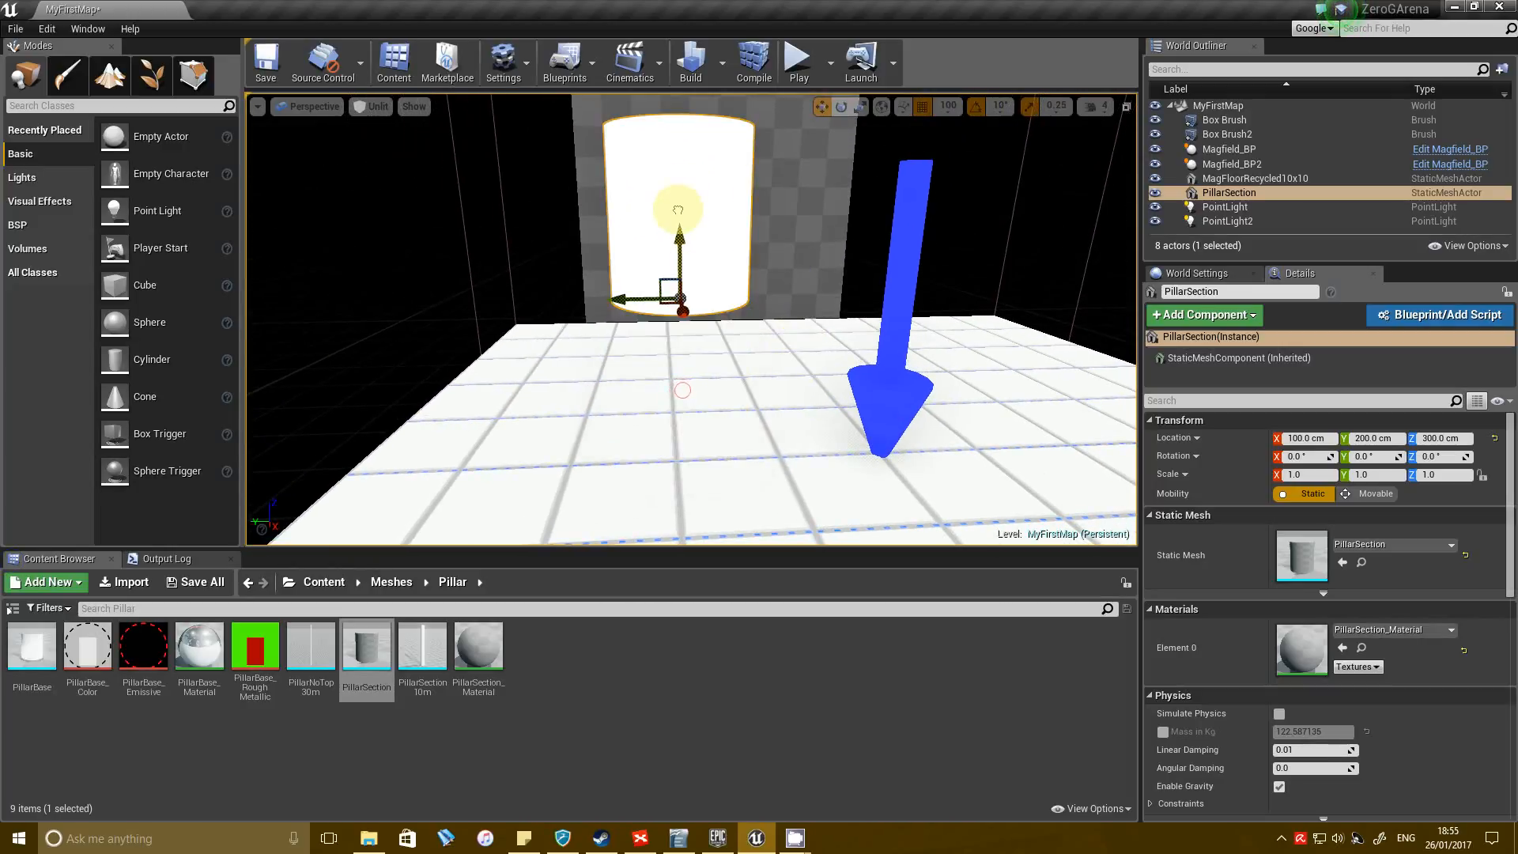
Add PillarBase beneath PillarSection, lowering the section to Z 200 cm and stacking a copy on it at Z 300 cm.
left_click_drag(48, 668, 678, 506)
left_click(668, 264)
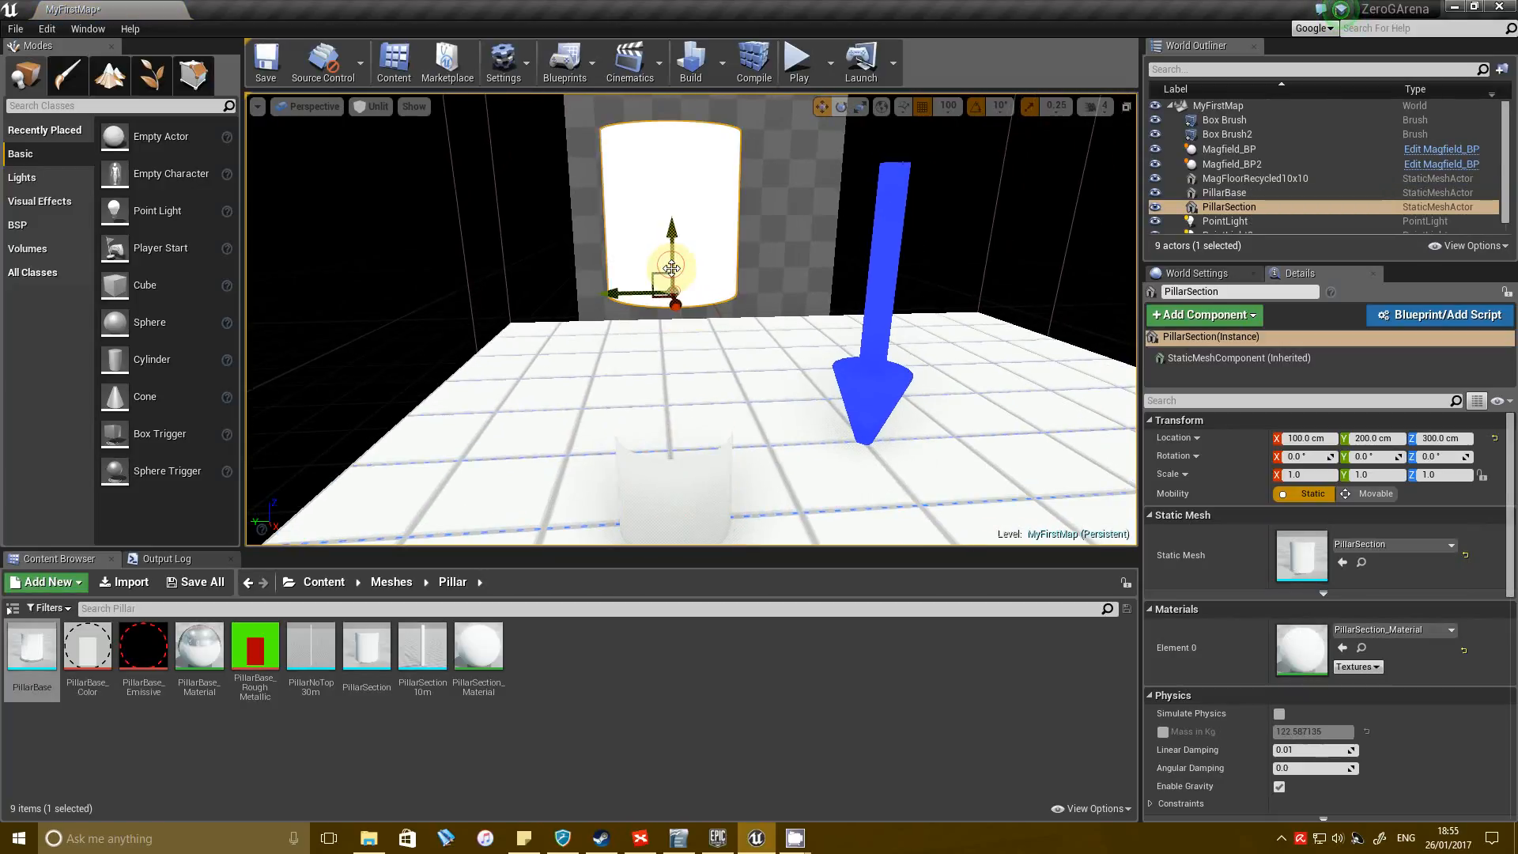
left_click_drag(672, 253, 673, 374)
right_click_drag(882, 423, 832, 434)
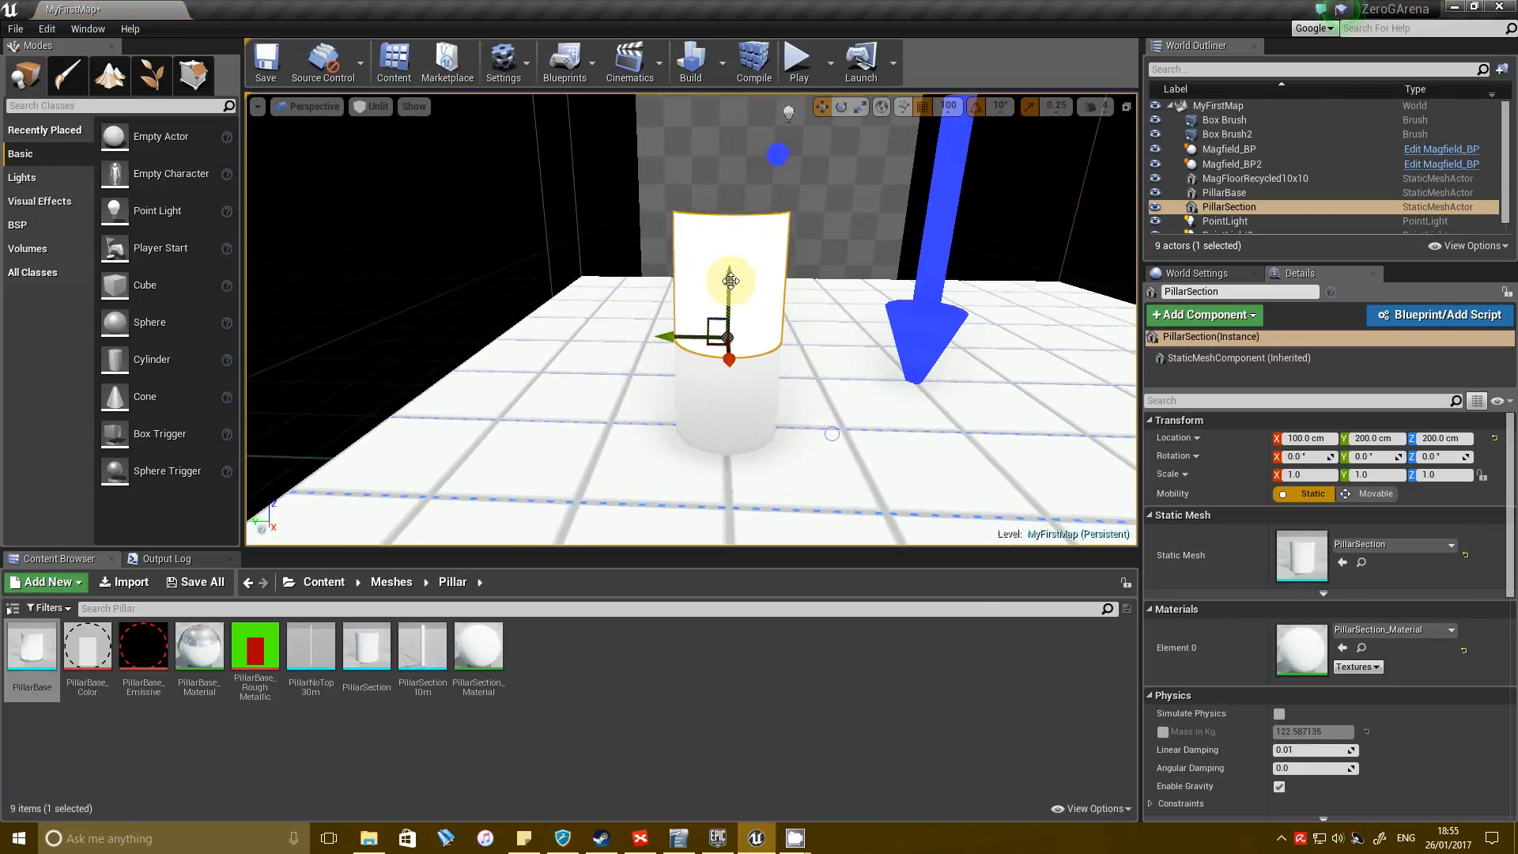
left_click_drag(721, 213, 759, 202, "alt")
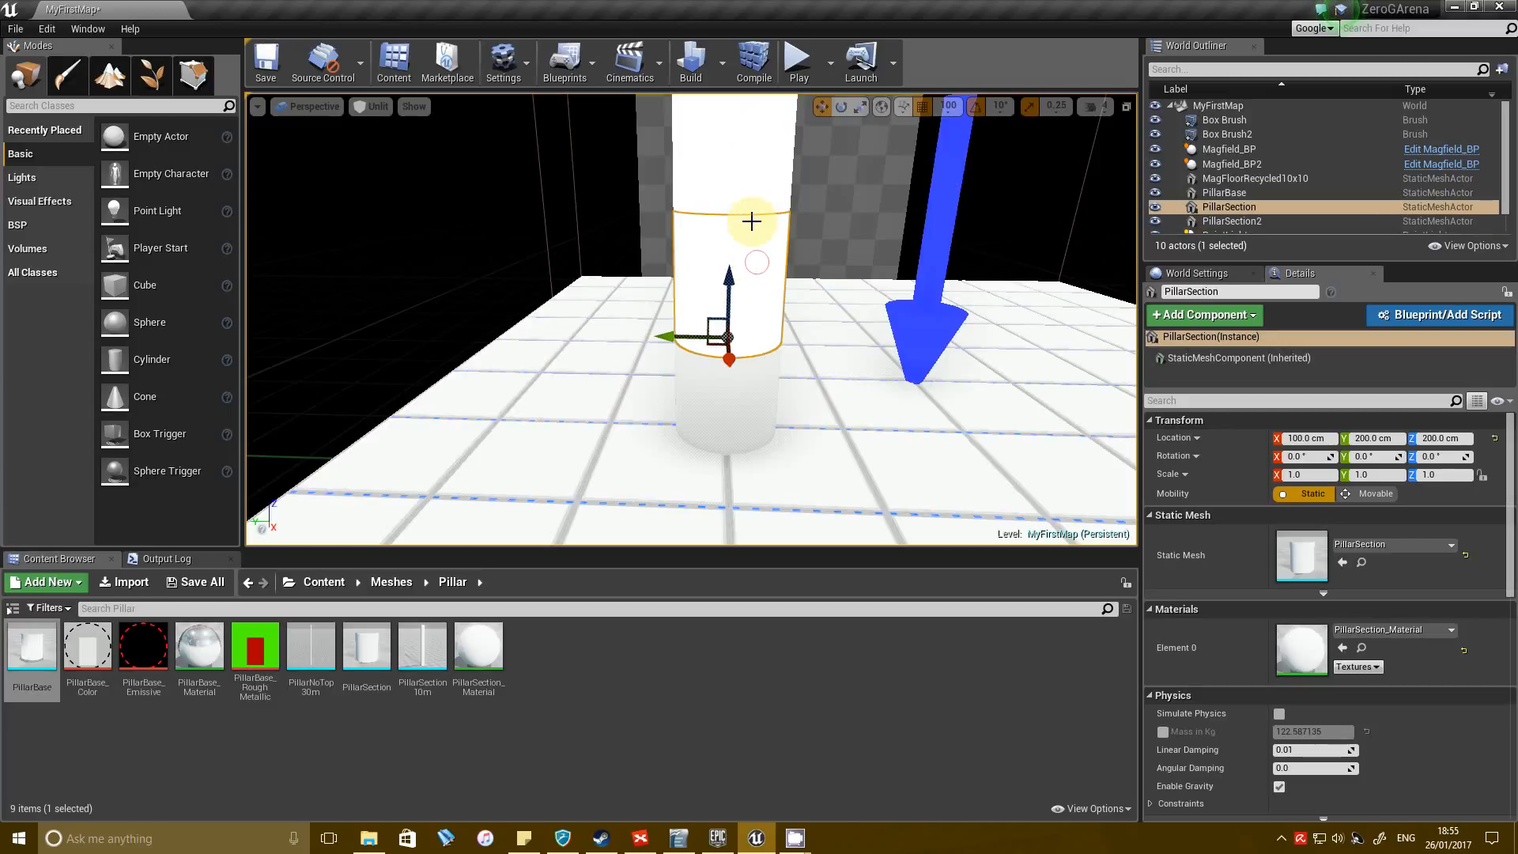
Remove the lower PillarSection and stretch the remaining one along Z so that it stands on PillarBase.
key("ctrl+z")
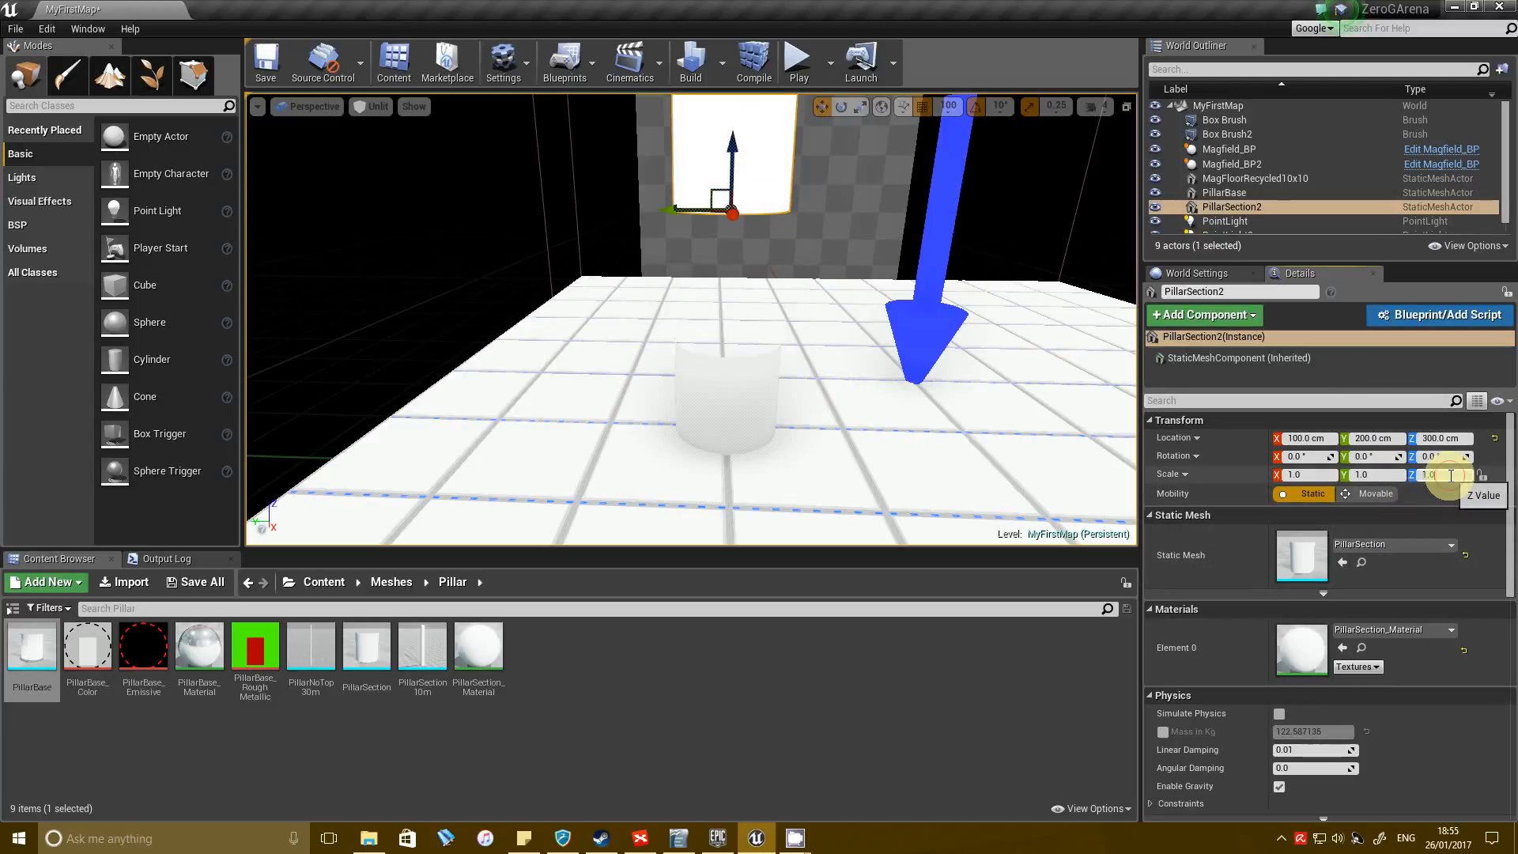
key("Return")
right_click_drag(969, 393, 847, 308)
left_click_drag(749, 249, 781, 373)
left_click(774, 494, "ctrl")
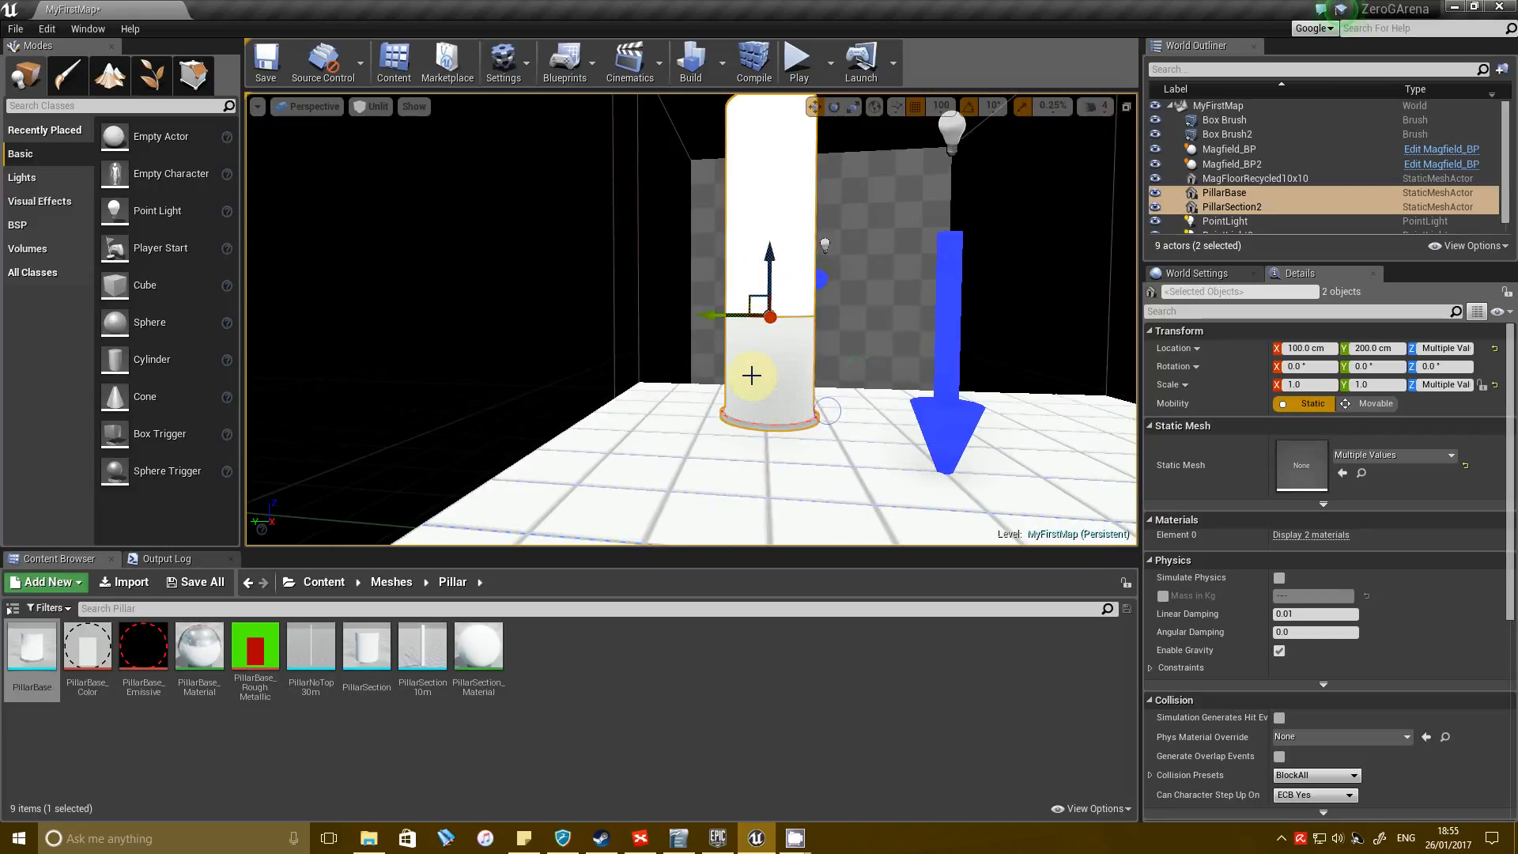
left_click(751, 376)
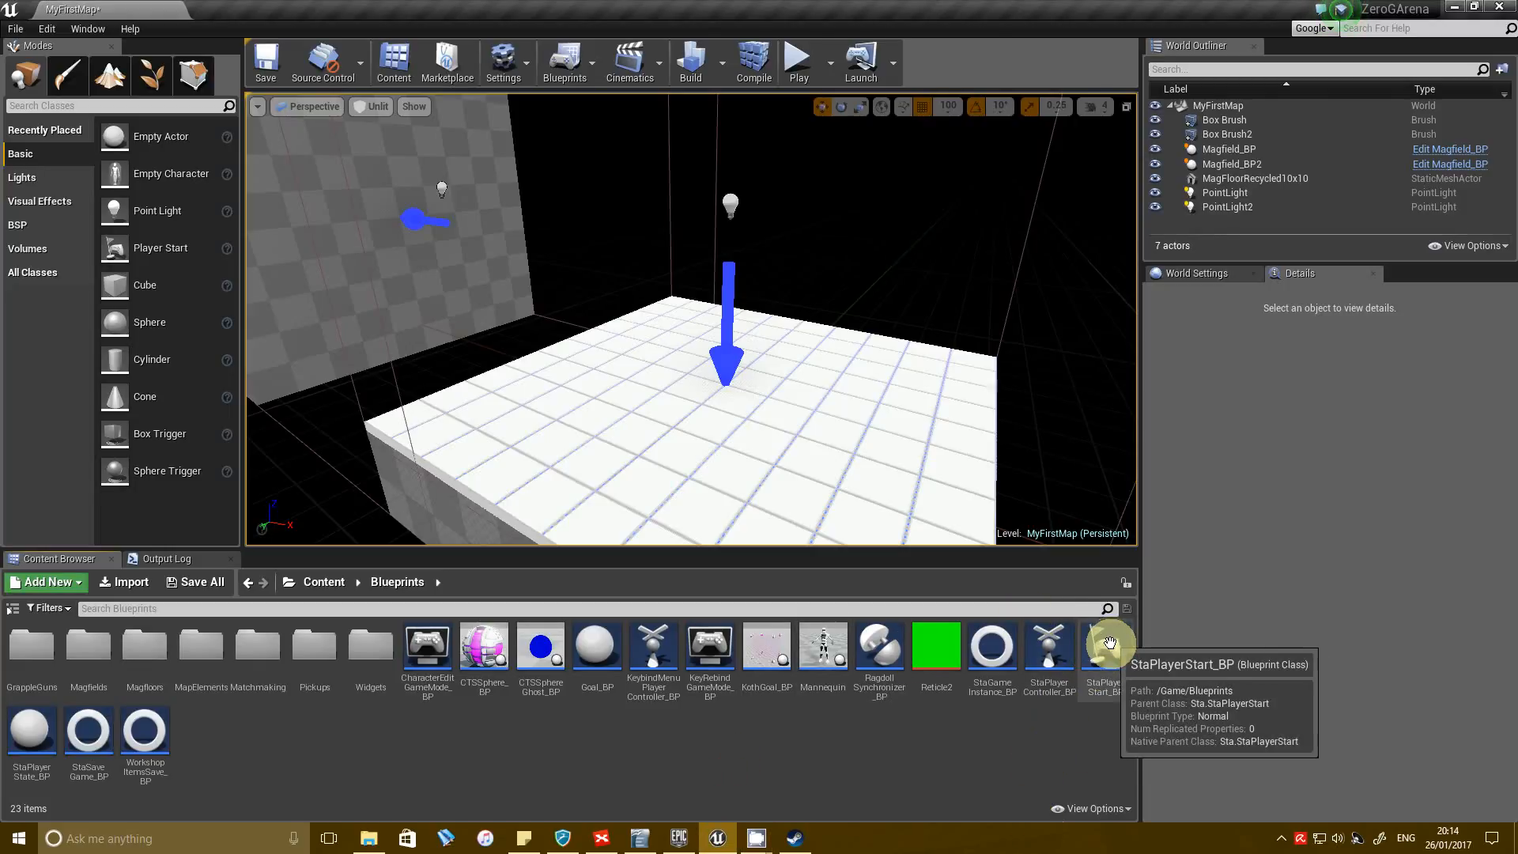
Place StaPlayerStart_BP from the Blueprints folder over the tiled floor at X 100, Z 300 cm.
left_click_drag(1107, 644, 721, 304)
right_click_drag(850, 378, 830, 360)
left_click_drag(597, 295, 836, 356)
right_click_drag(951, 402, 538, 415)
left_click_drag(666, 323, 786, 307)
right_click_drag(786, 307, 759, 359)
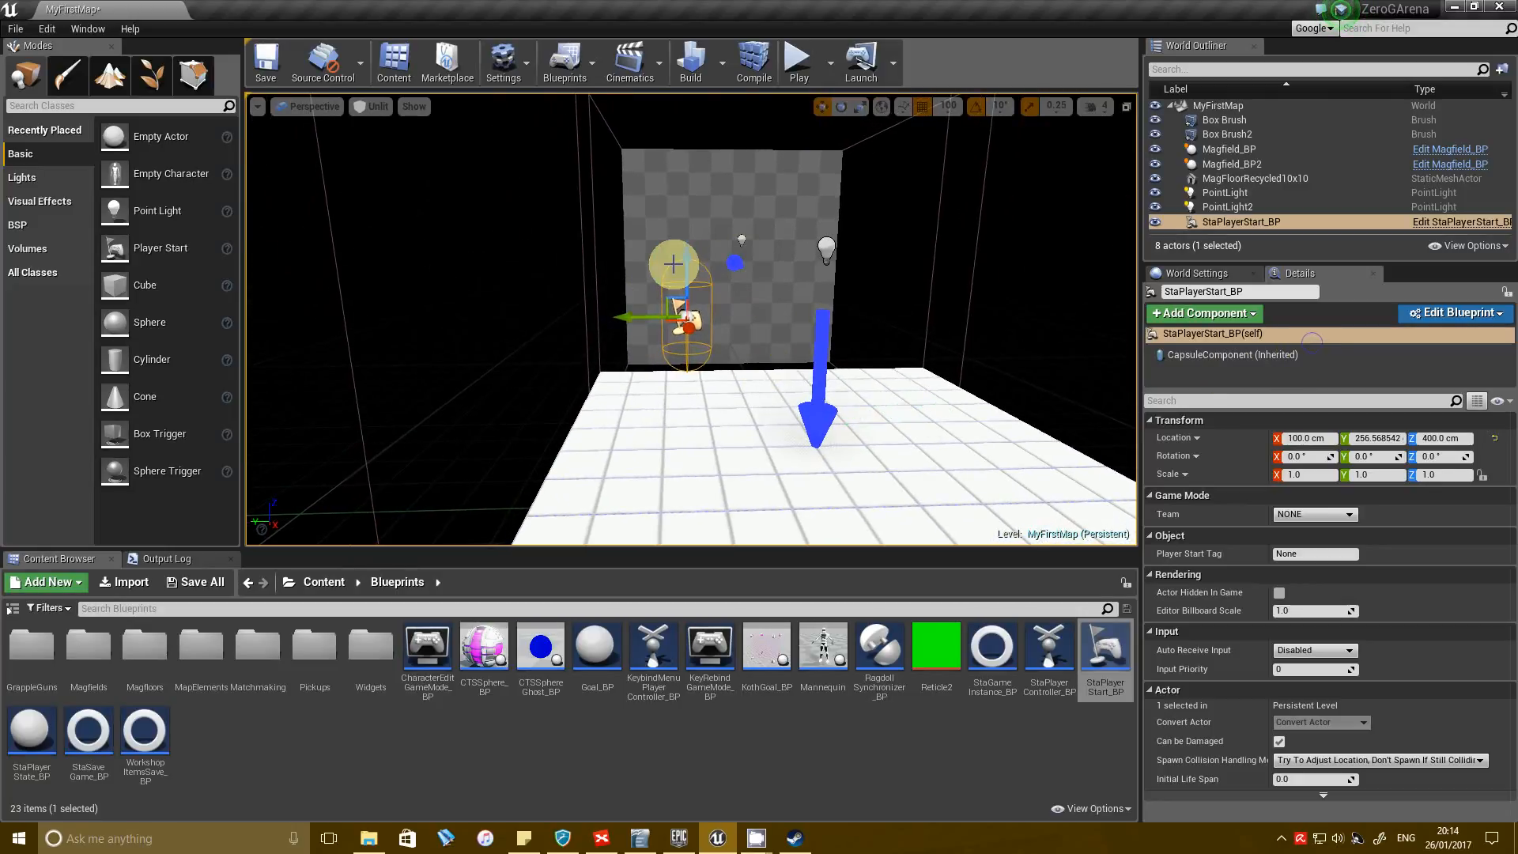
left_click_drag(674, 261, 678, 298)
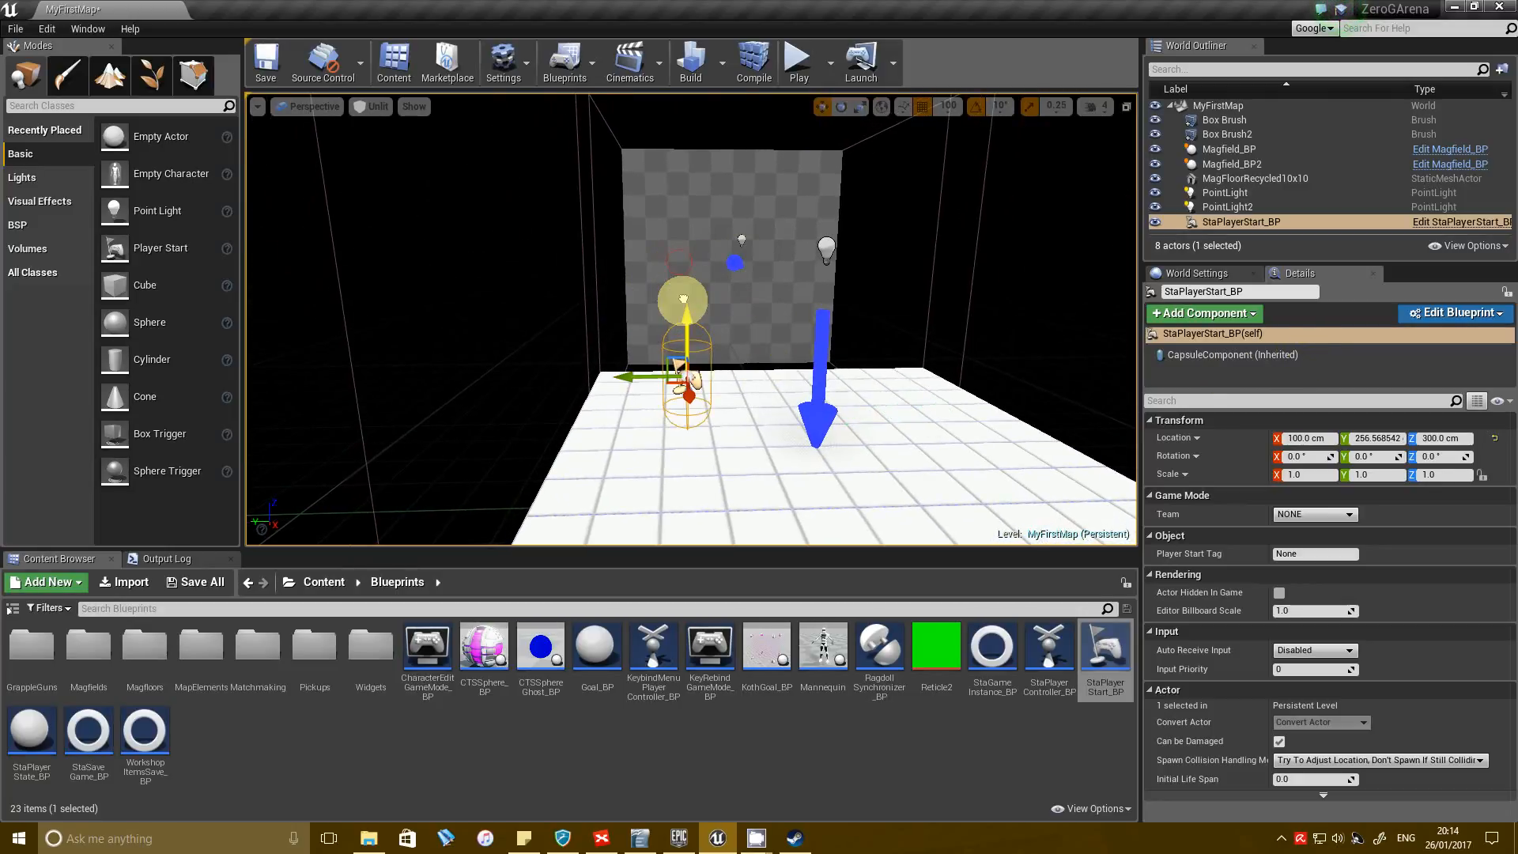
Review the Team options of the player start and move it to X 0 cm.
left_click(1314, 514)
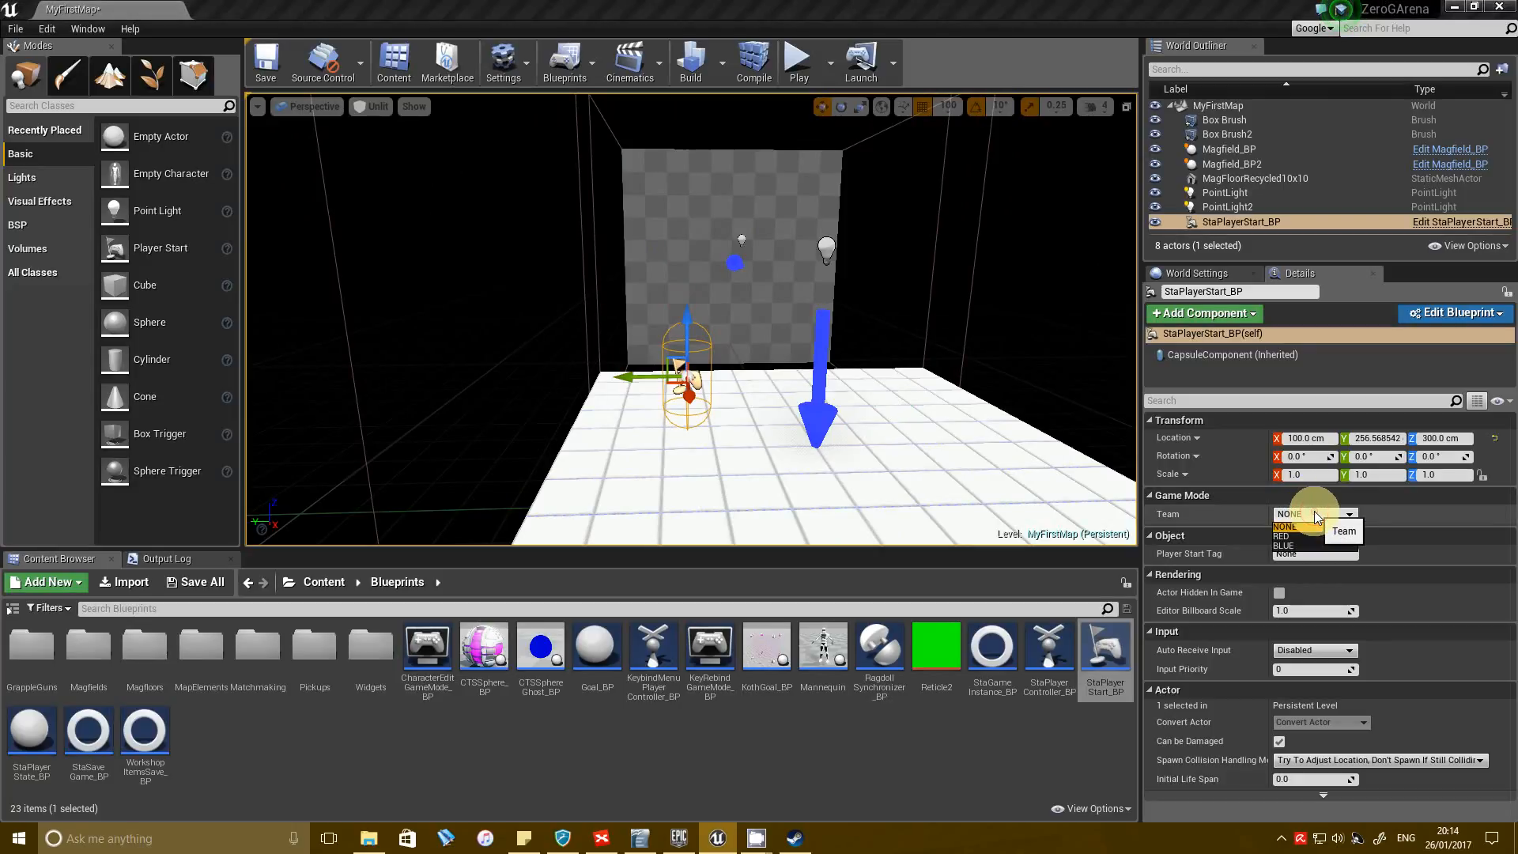
left_click(1314, 516)
left_click(1316, 515)
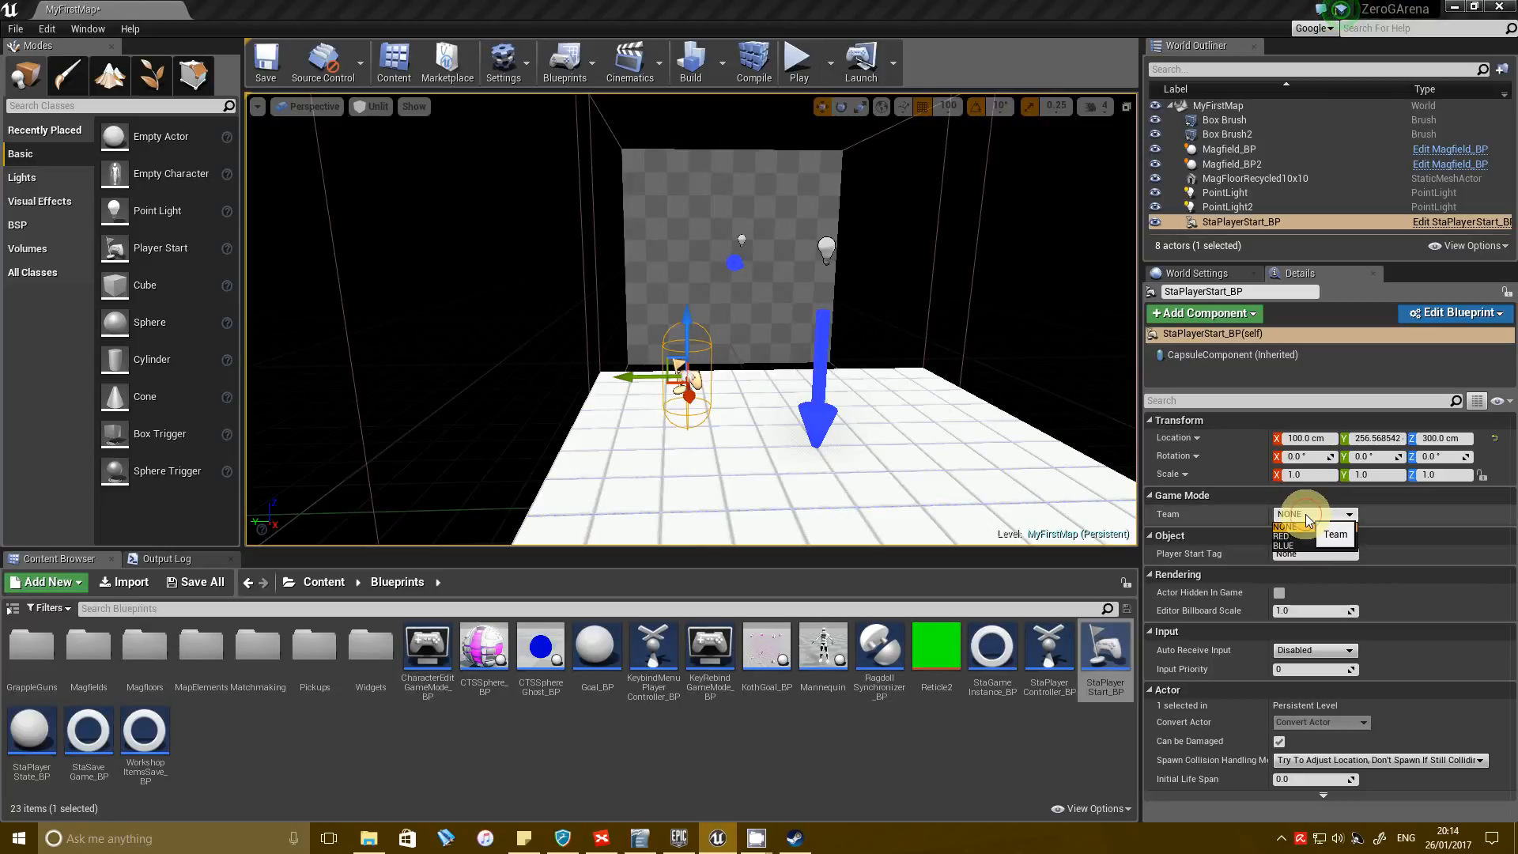
left_click(1306, 514)
right_click_drag(781, 468, 1307, 459)
key("a")
left_click_drag(640, 344, 582, 340)
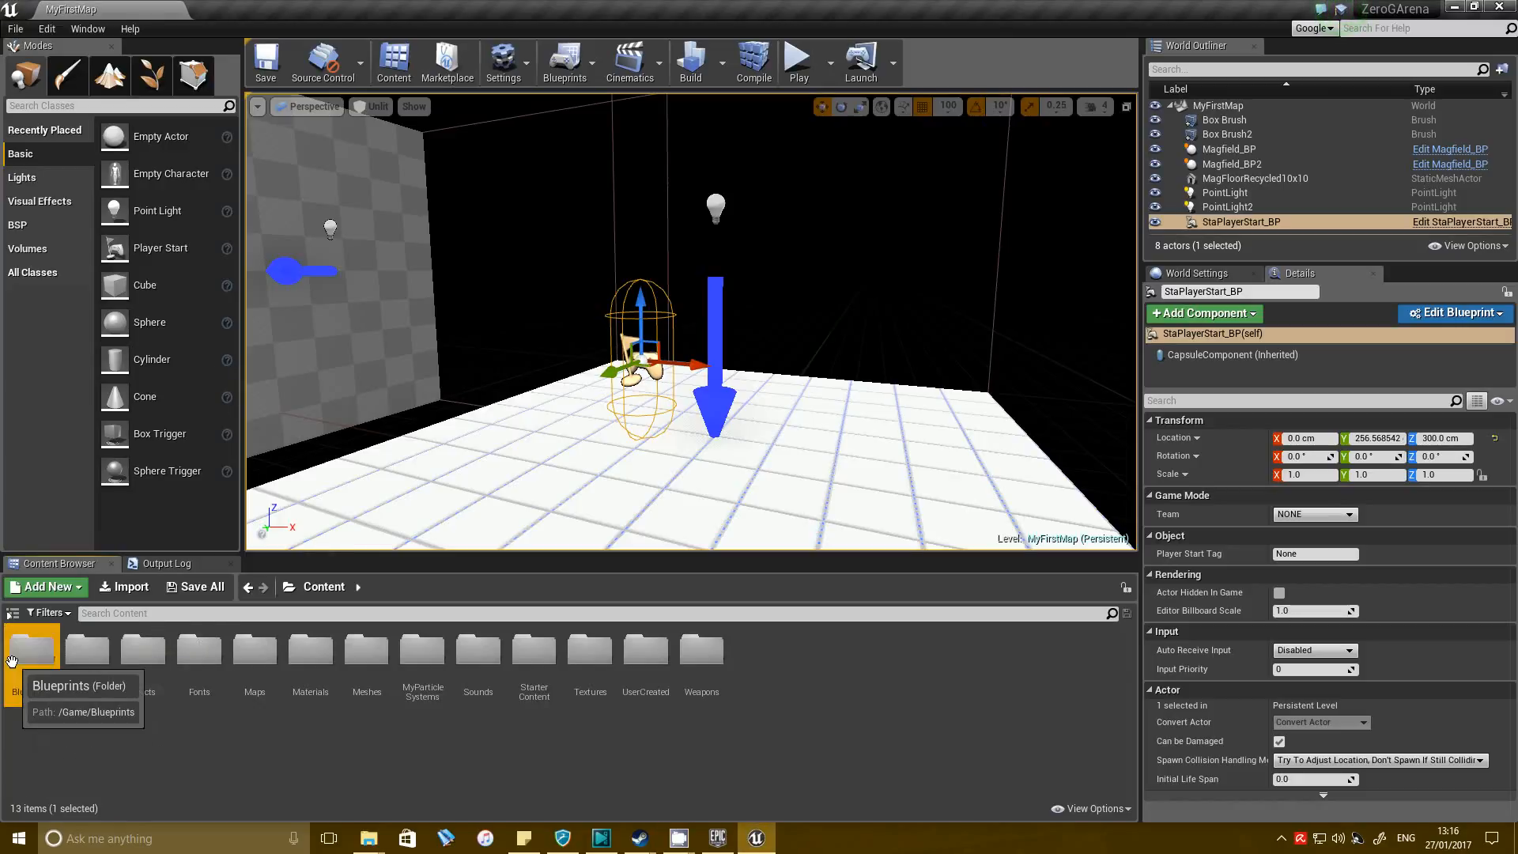
Place HealthPickup_BP from Blueprints/Pickups on the tiled floor at X 100, Y 500, Z 300 cm to inspect it, and delete it.
double_click(11, 679)
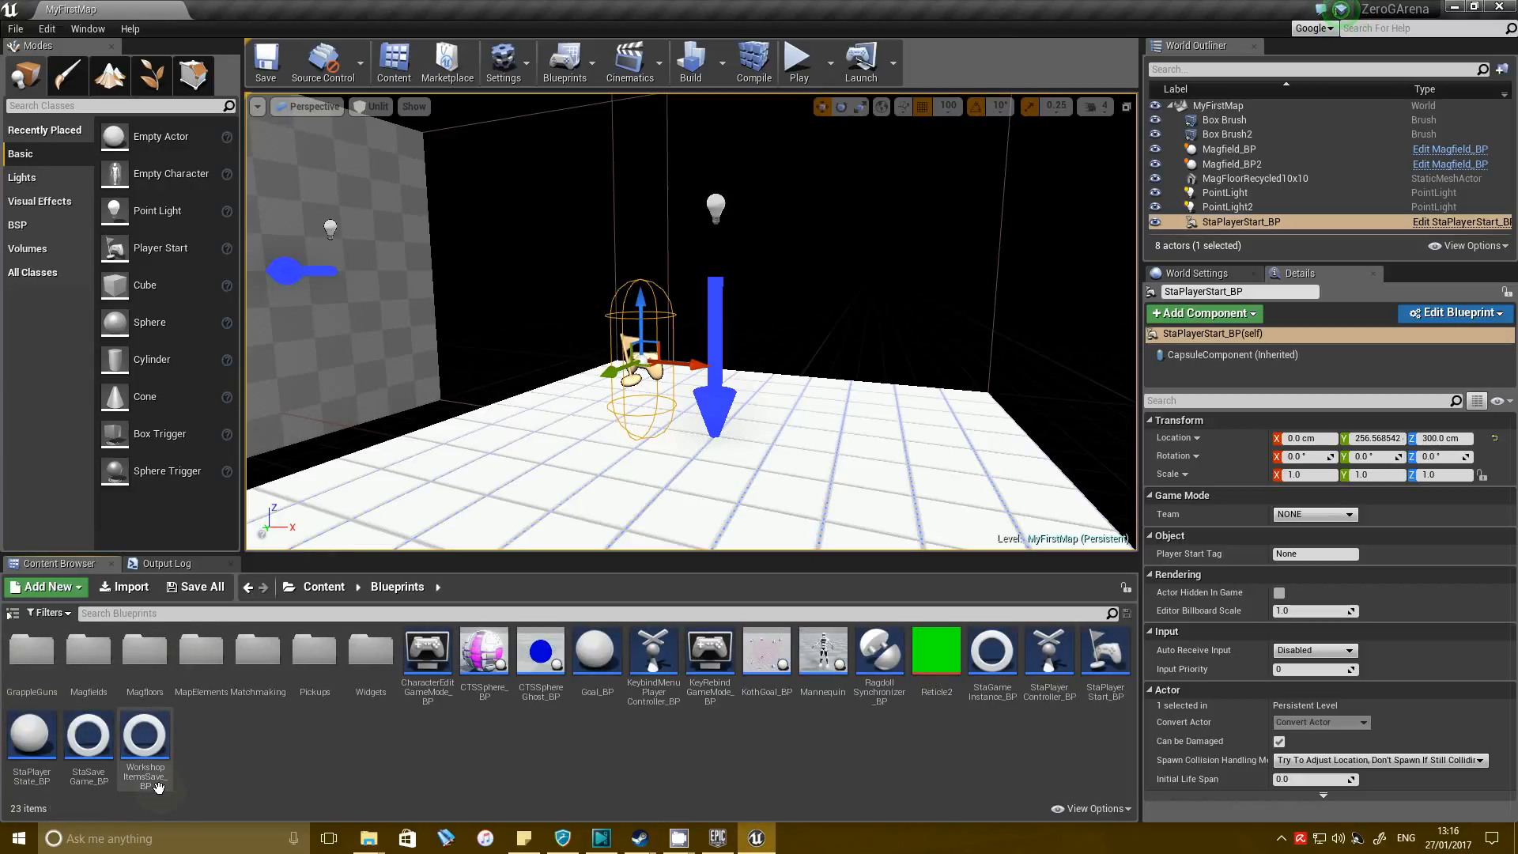
double_click(314, 650)
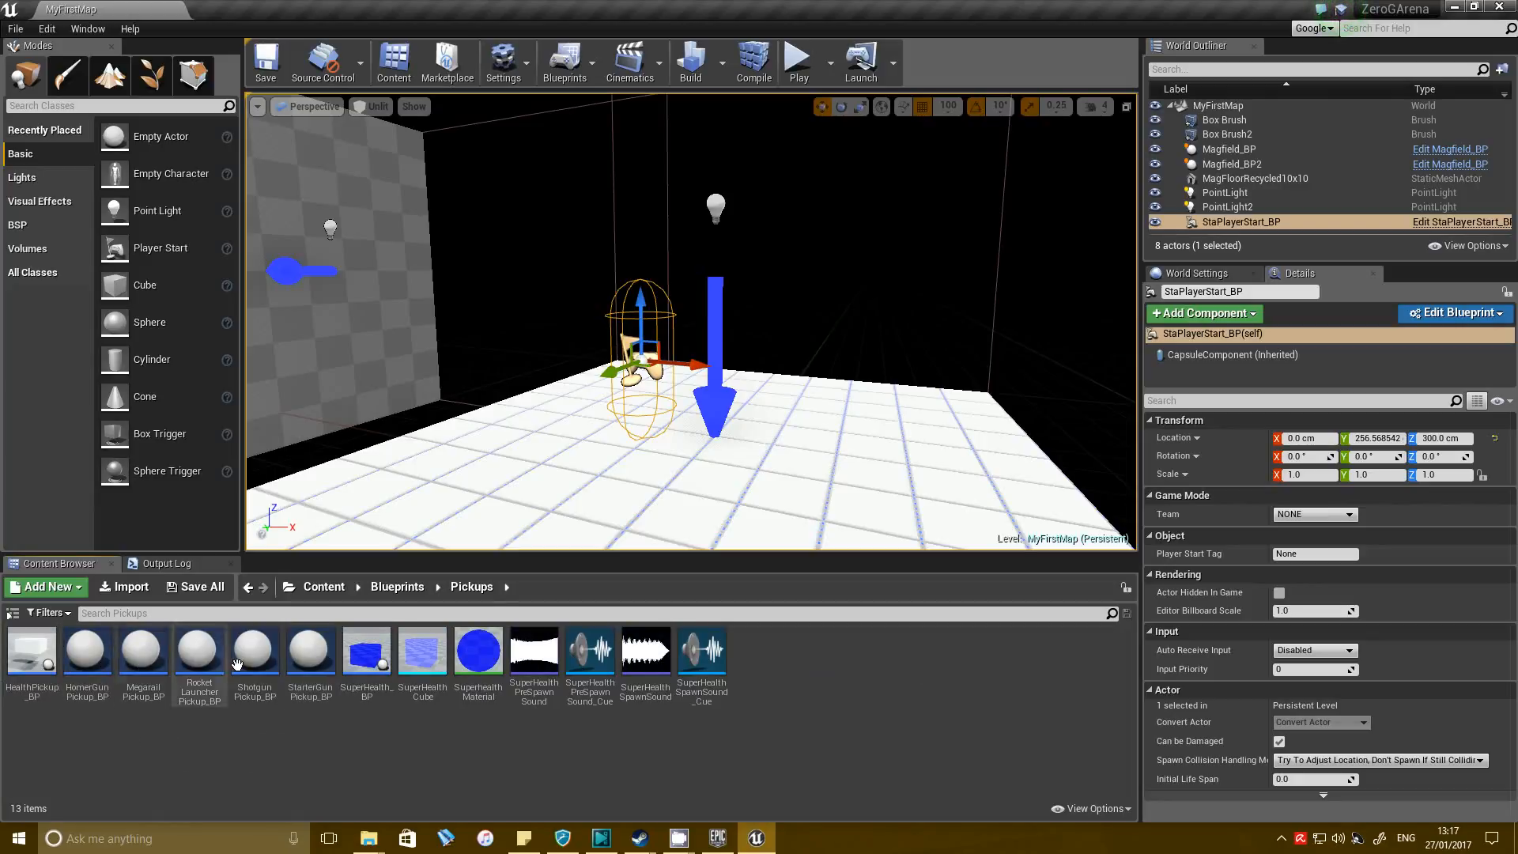
left_click(30, 661)
left_click_drag(31, 661, 593, 515)
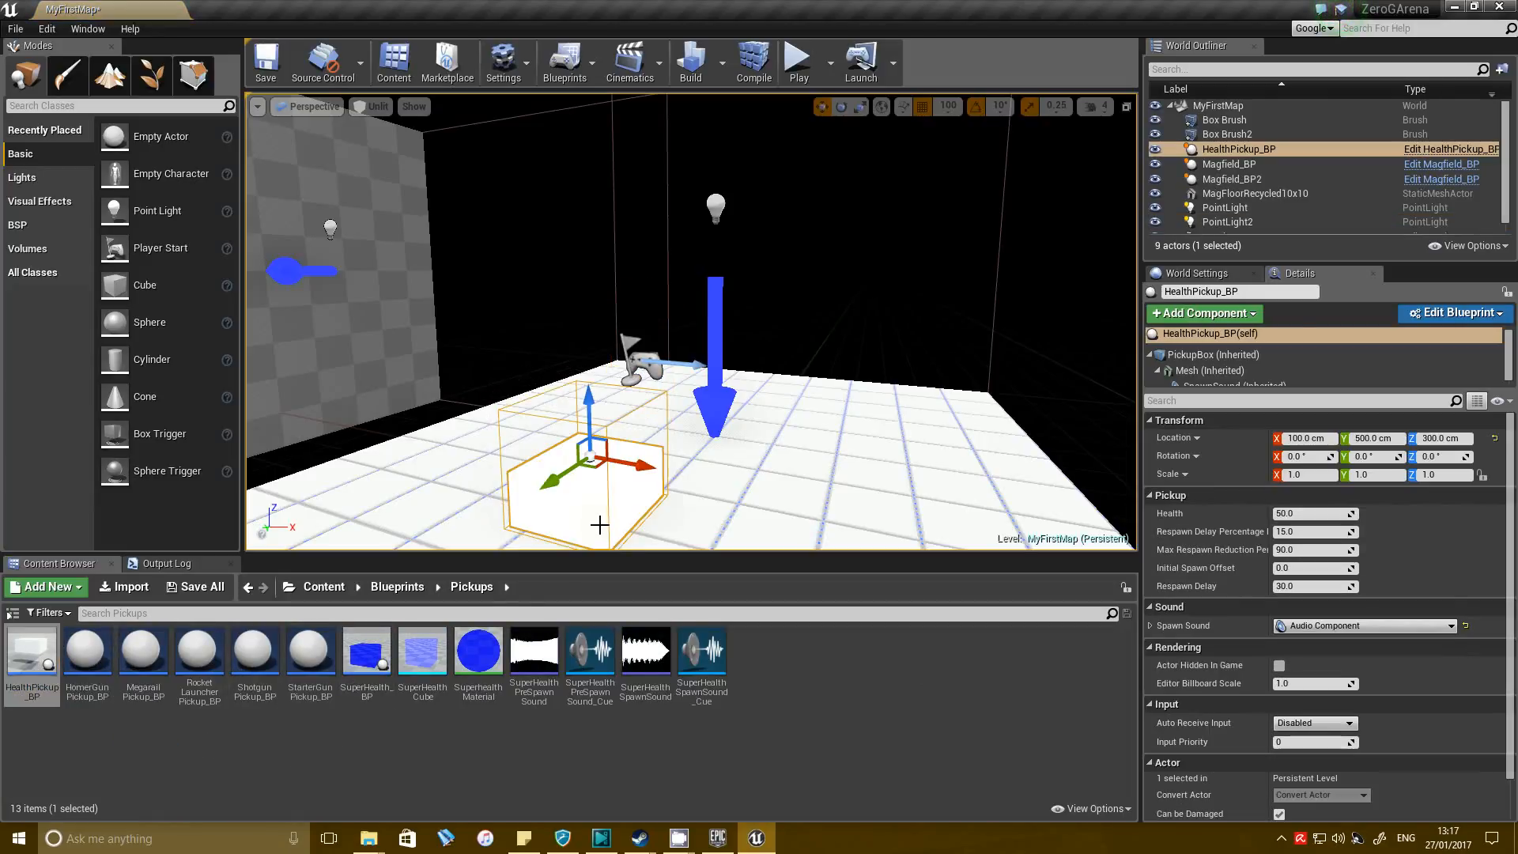
key("Delete")
left_click(395, 795)
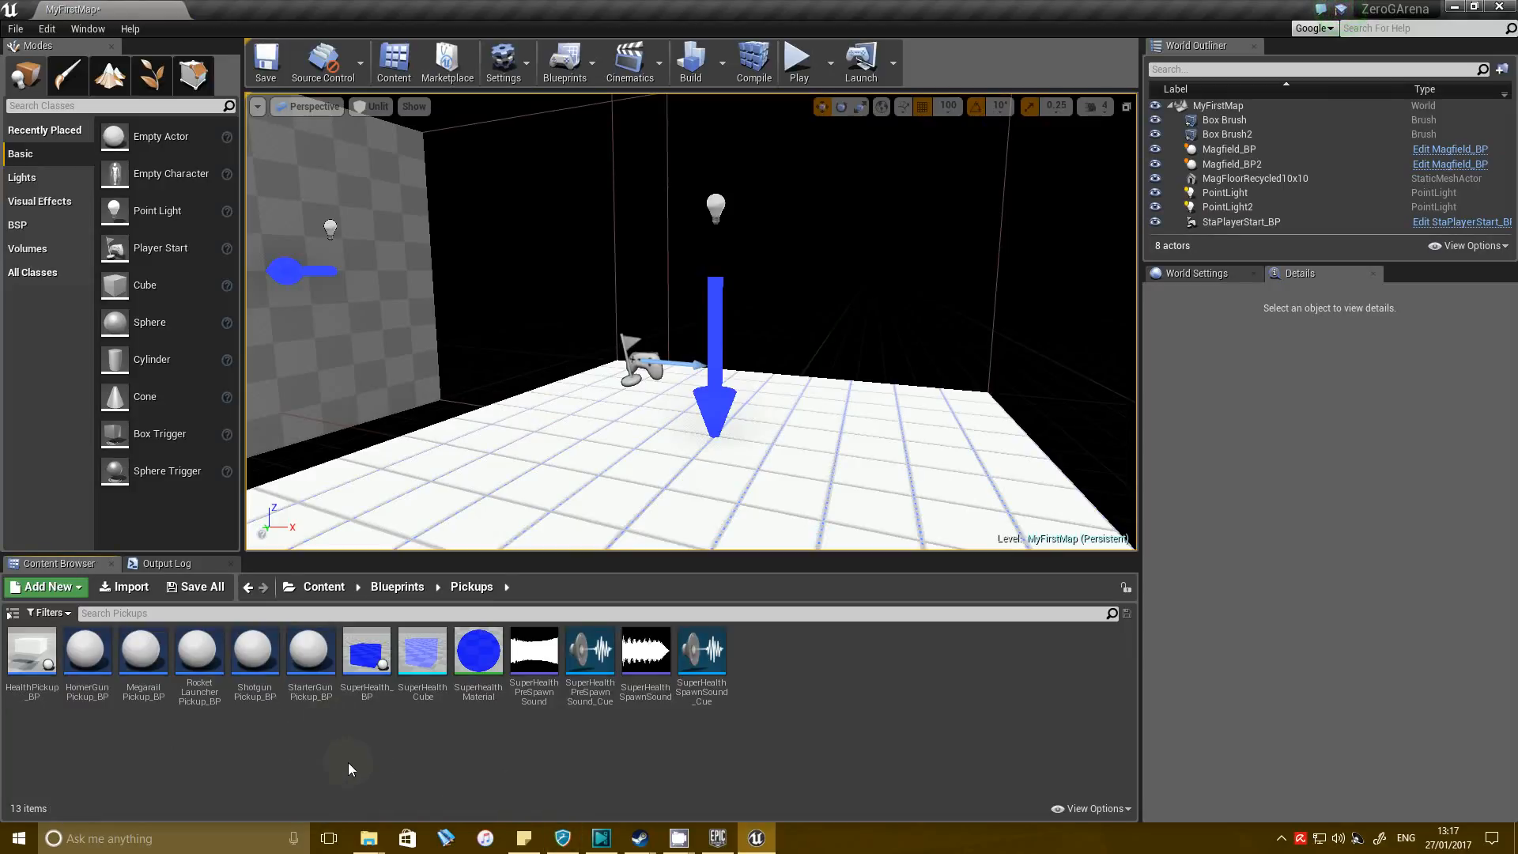
left_click(304, 668)
left_click(299, 783)
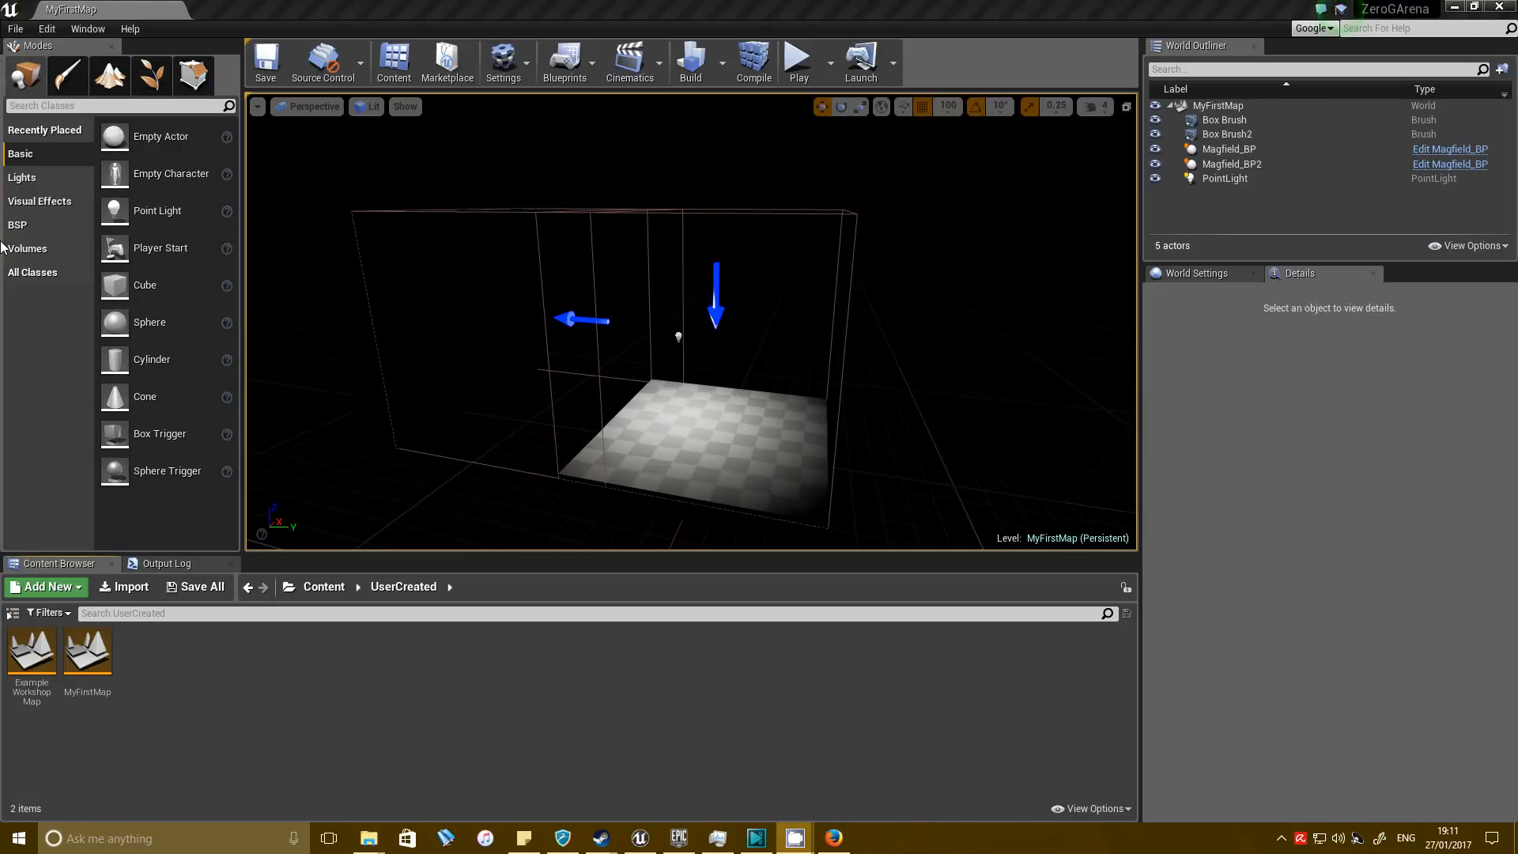
Open the Factory level from the Content/Maps folder.
left_click(324, 587)
double_click(254, 652)
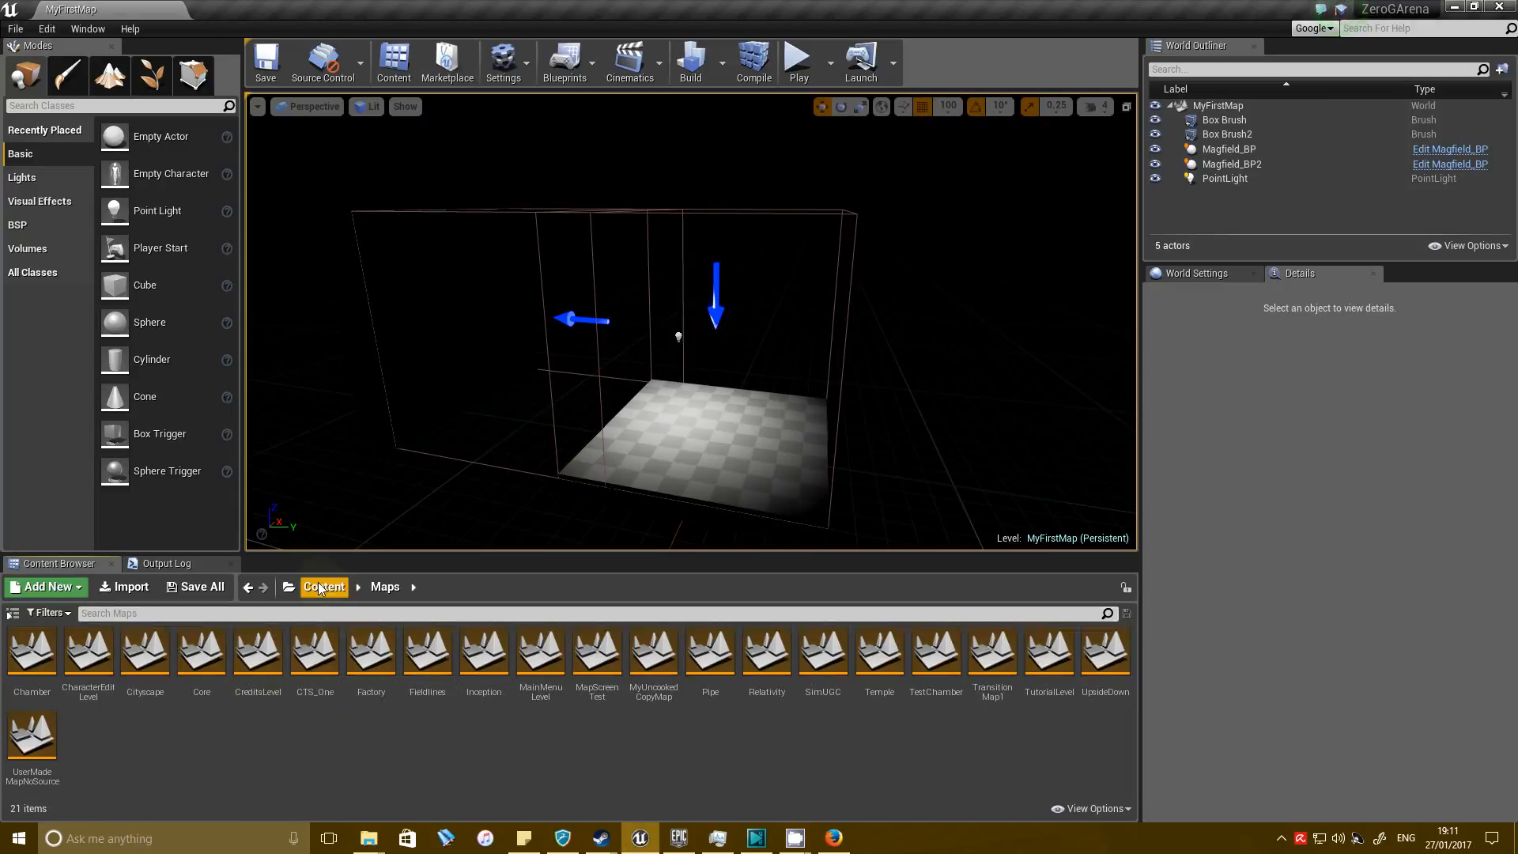
double_click(380, 667)
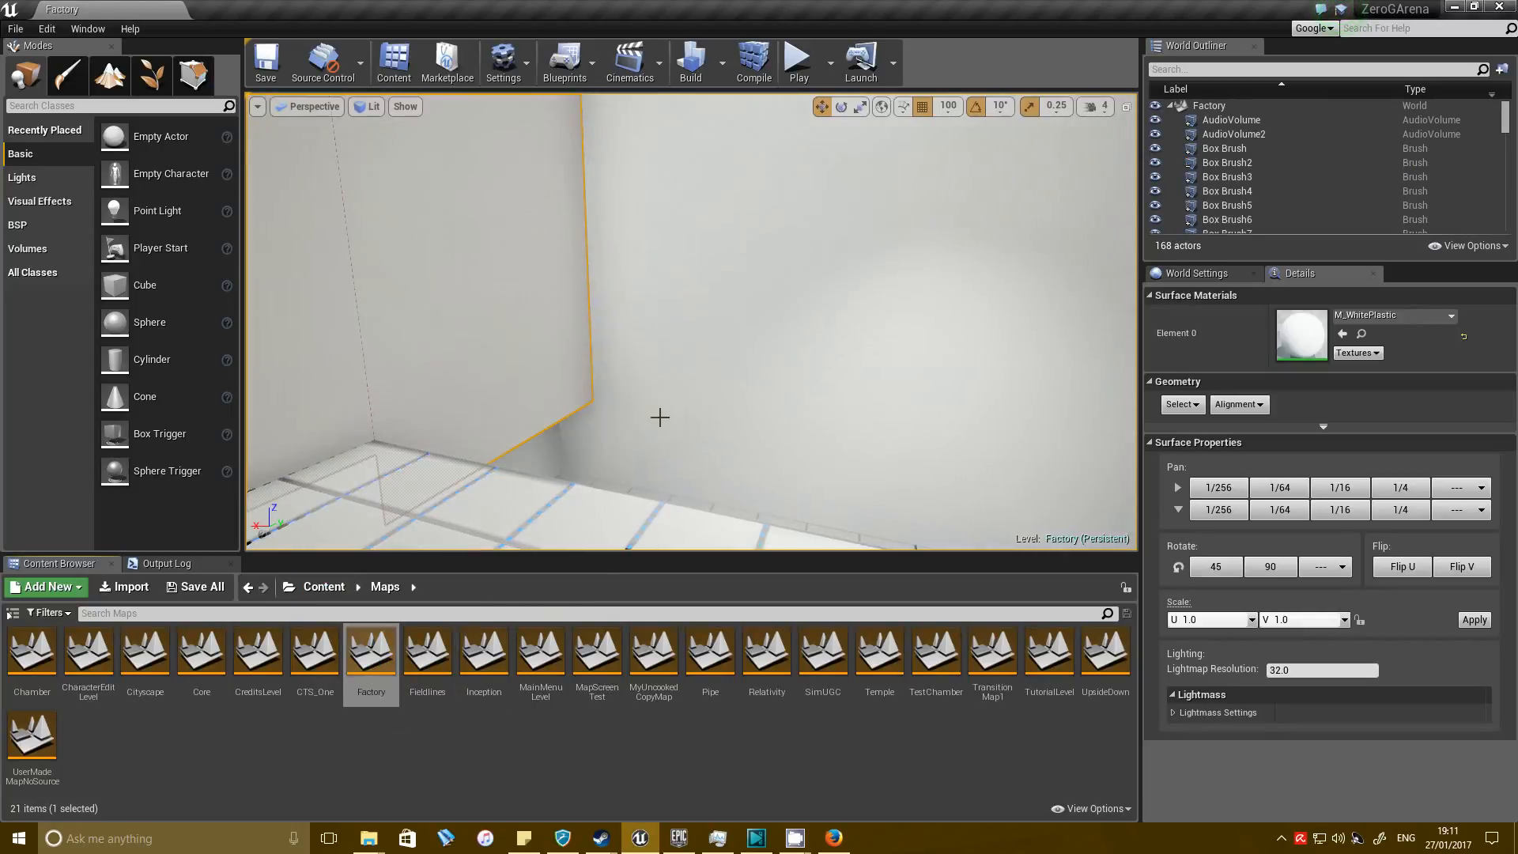
Examine the magfloor pieces in the Factory level, selecting the MagfloorBase3x3_BP column on the wall.
left_click(463, 774)
mouse_move(667, 274)
right_mouse_down()
mouse_move(759, 253)
mouse_move(666, 274)
right_mouse_up()
left_click(667, 274)
key("w")
mouse_move(790, 473)
right_mouse_down()
mouse_move(814, 457)
mouse_move(793, 477)
right_mouse_up()
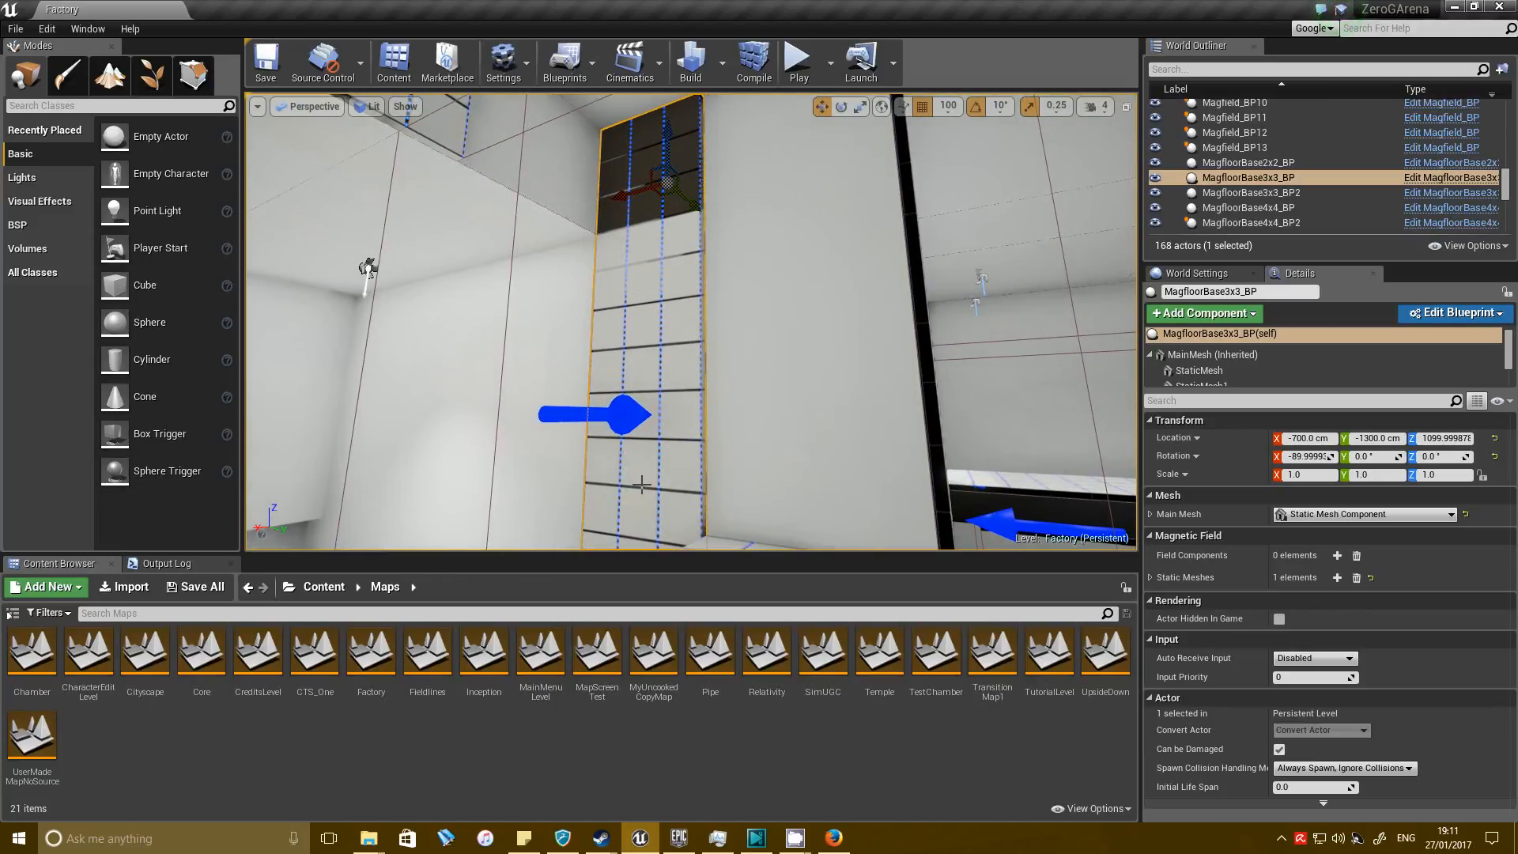